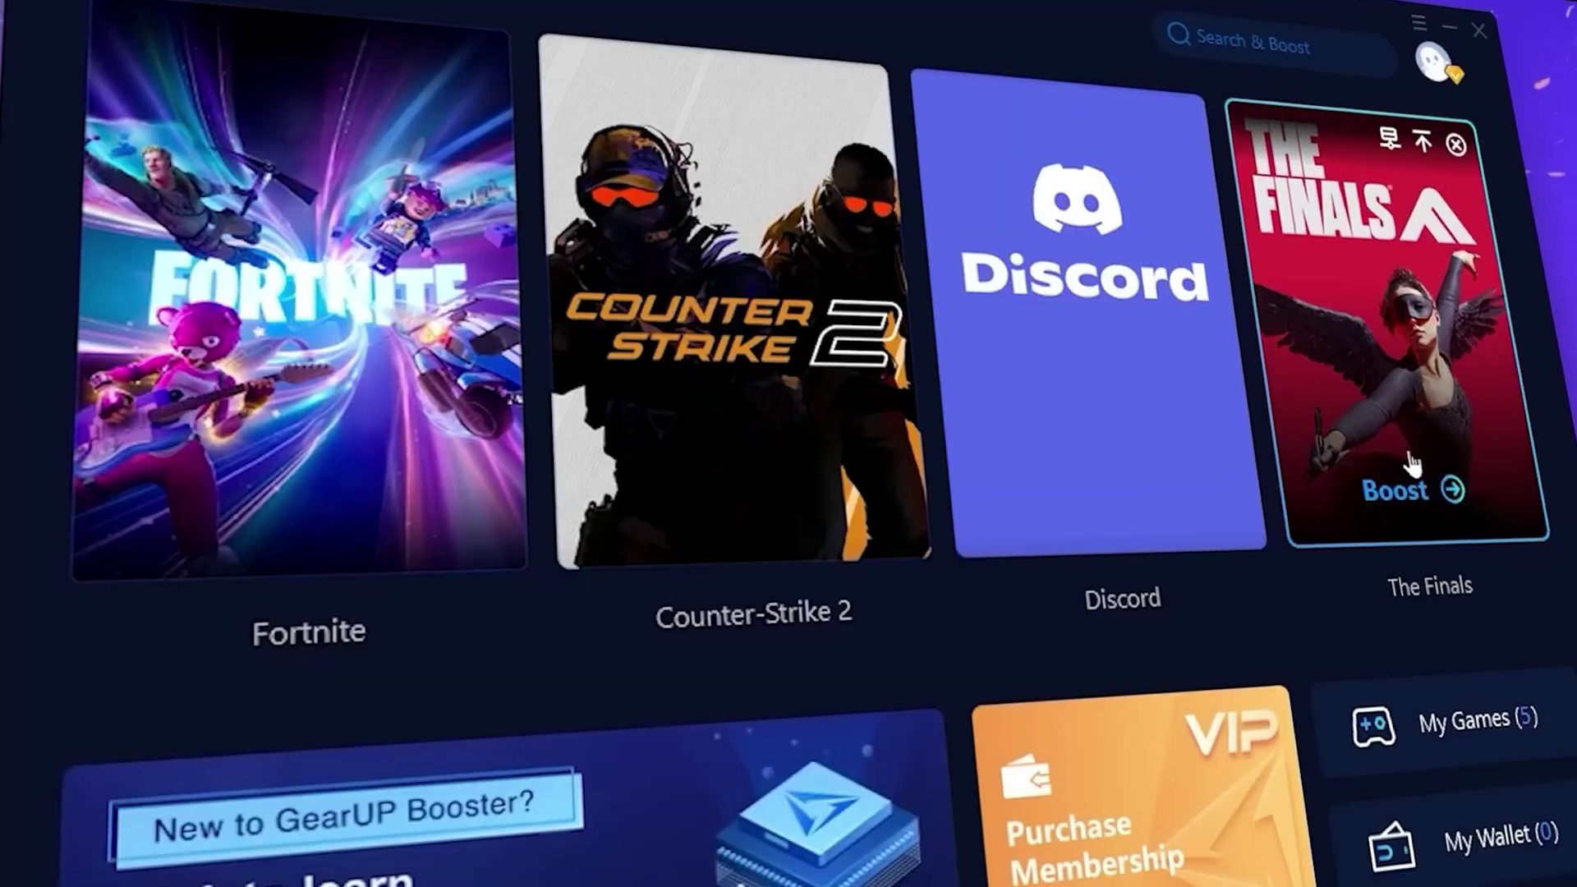
Step: Highlight the GearUP Booster line in the video description, then move briefly in CS2
mouse_move(1146, 534)
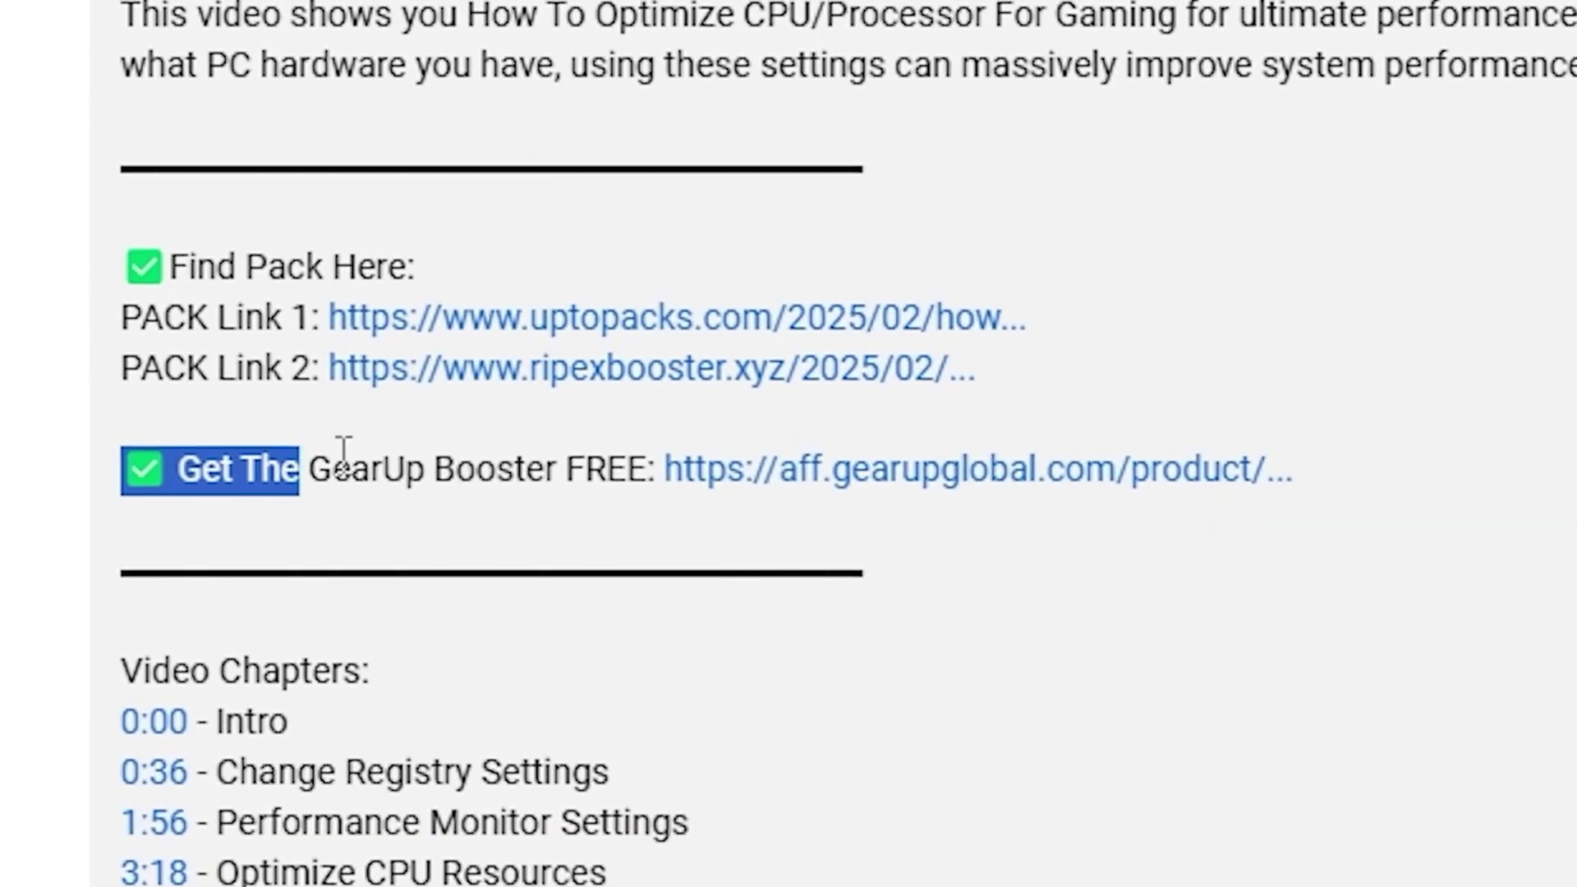
left_click_drag(339, 438, 1292, 483)
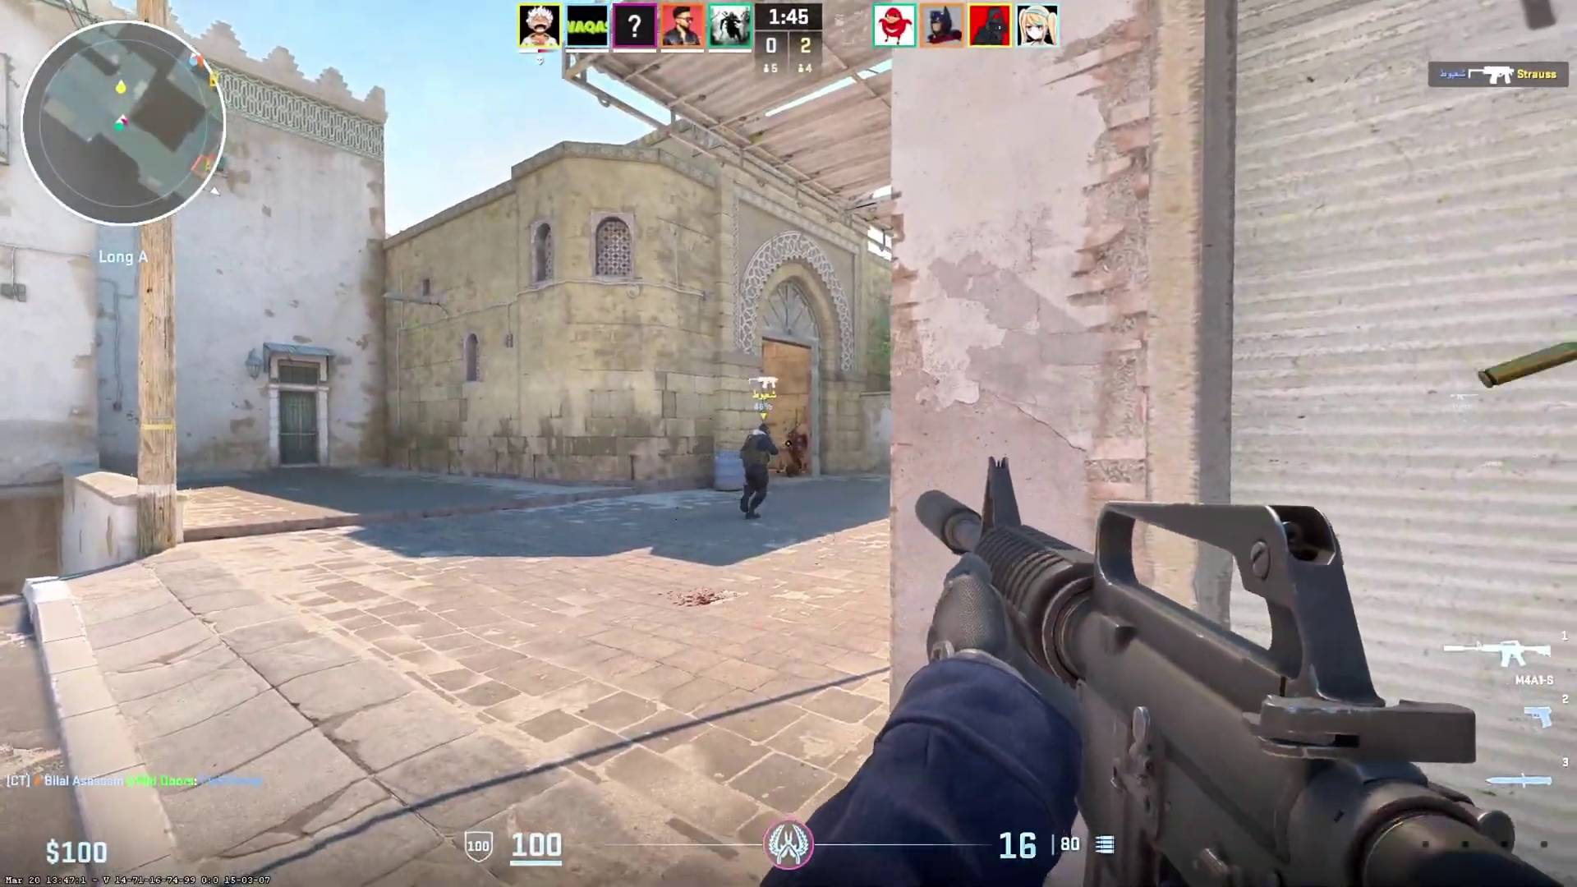
key("r")
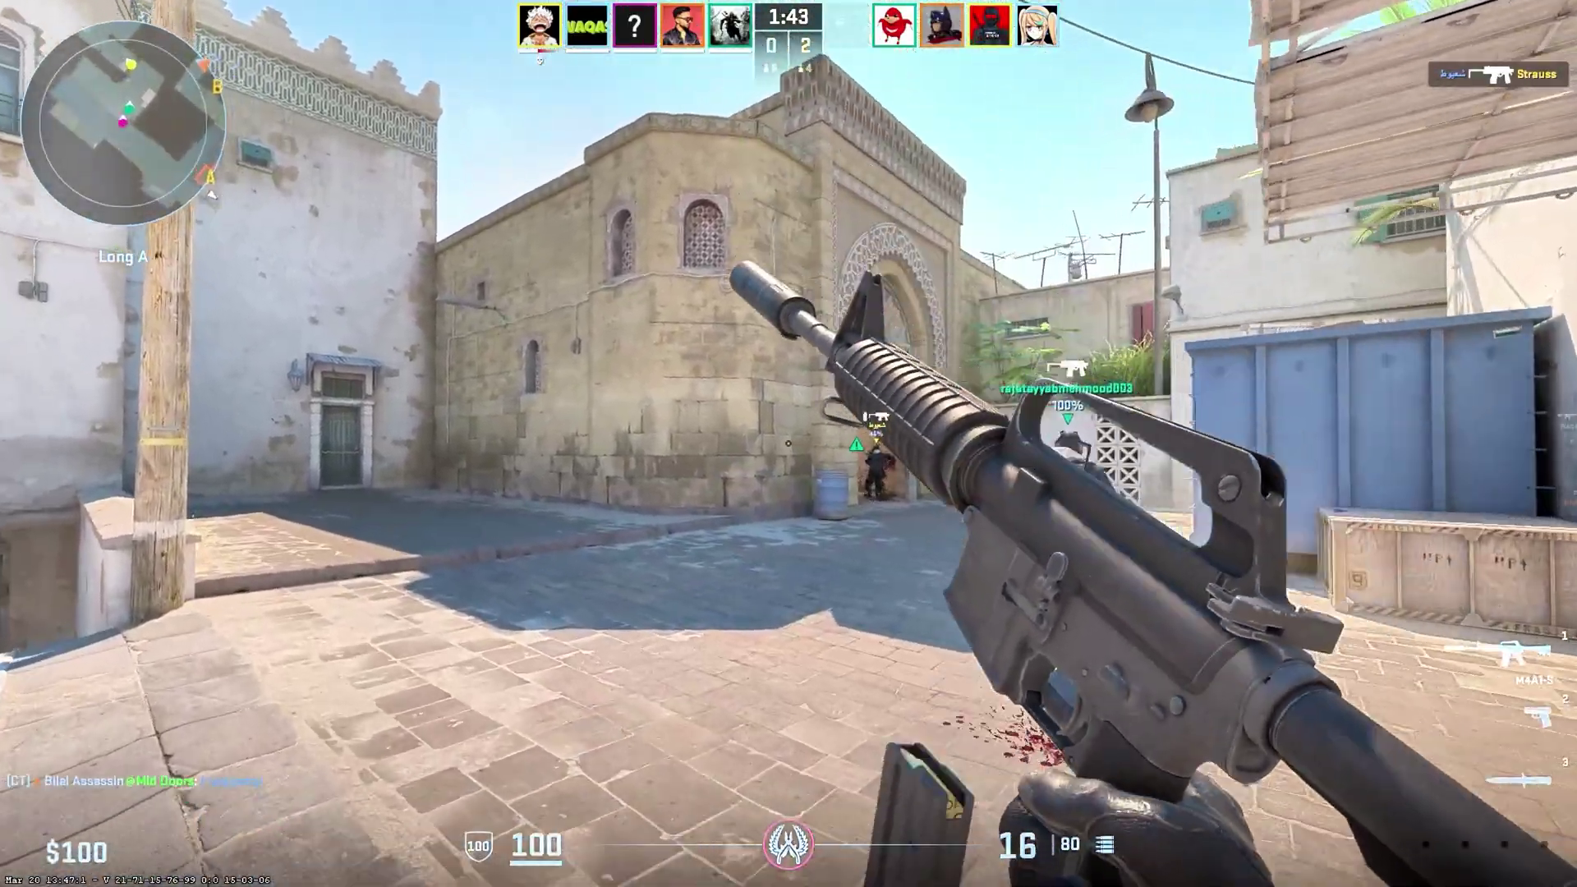
key("w")
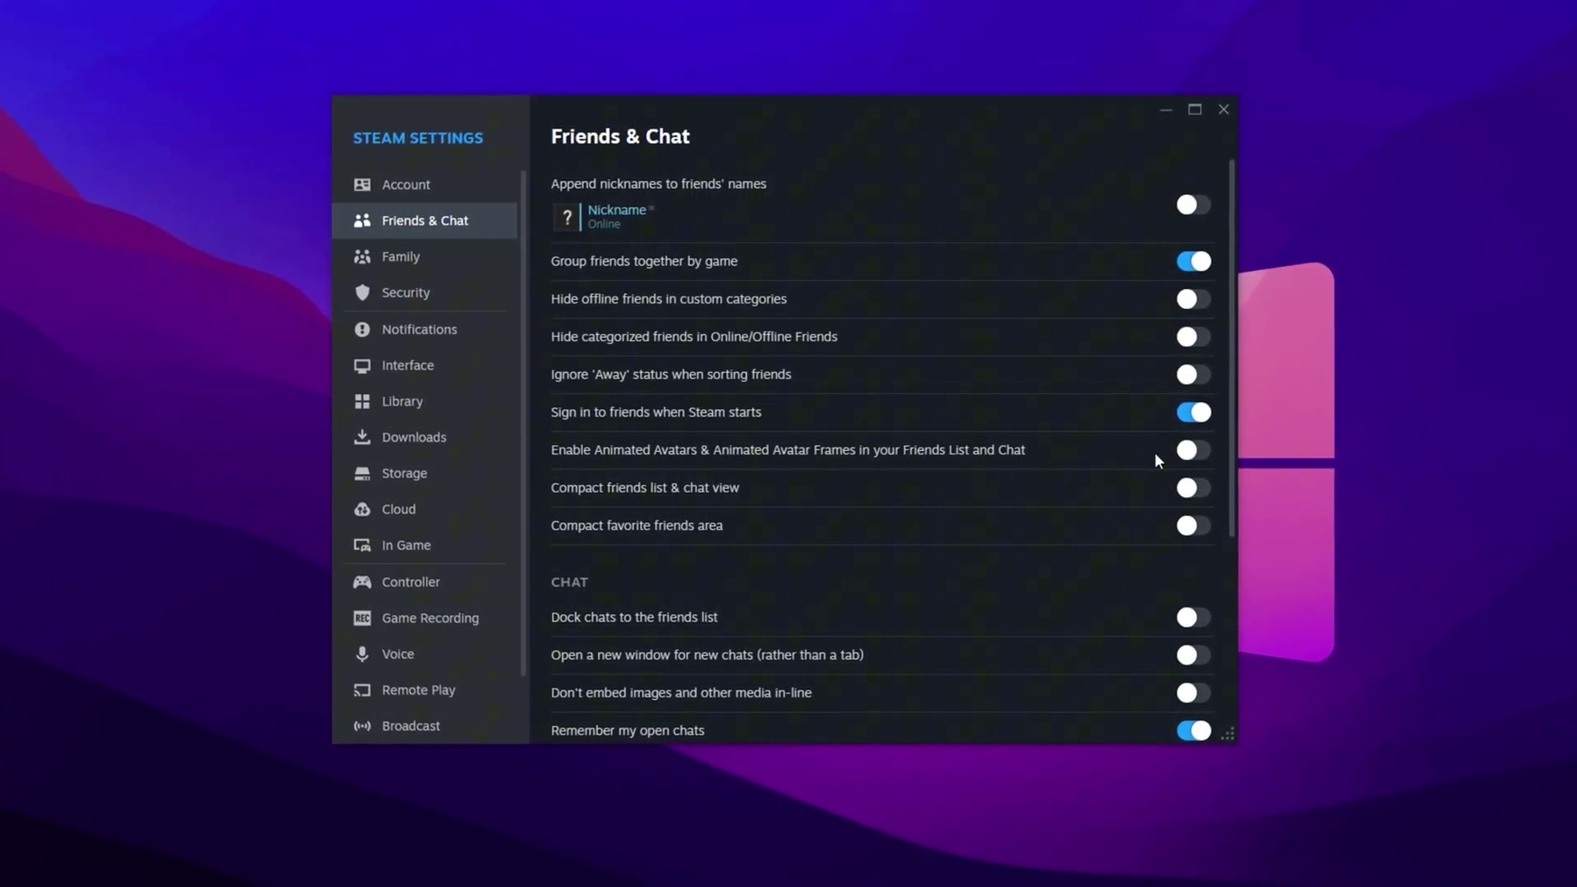
Step: Switch to the Interface page, keep Library as the start-up location, and scroll its options
left_click(405, 365)
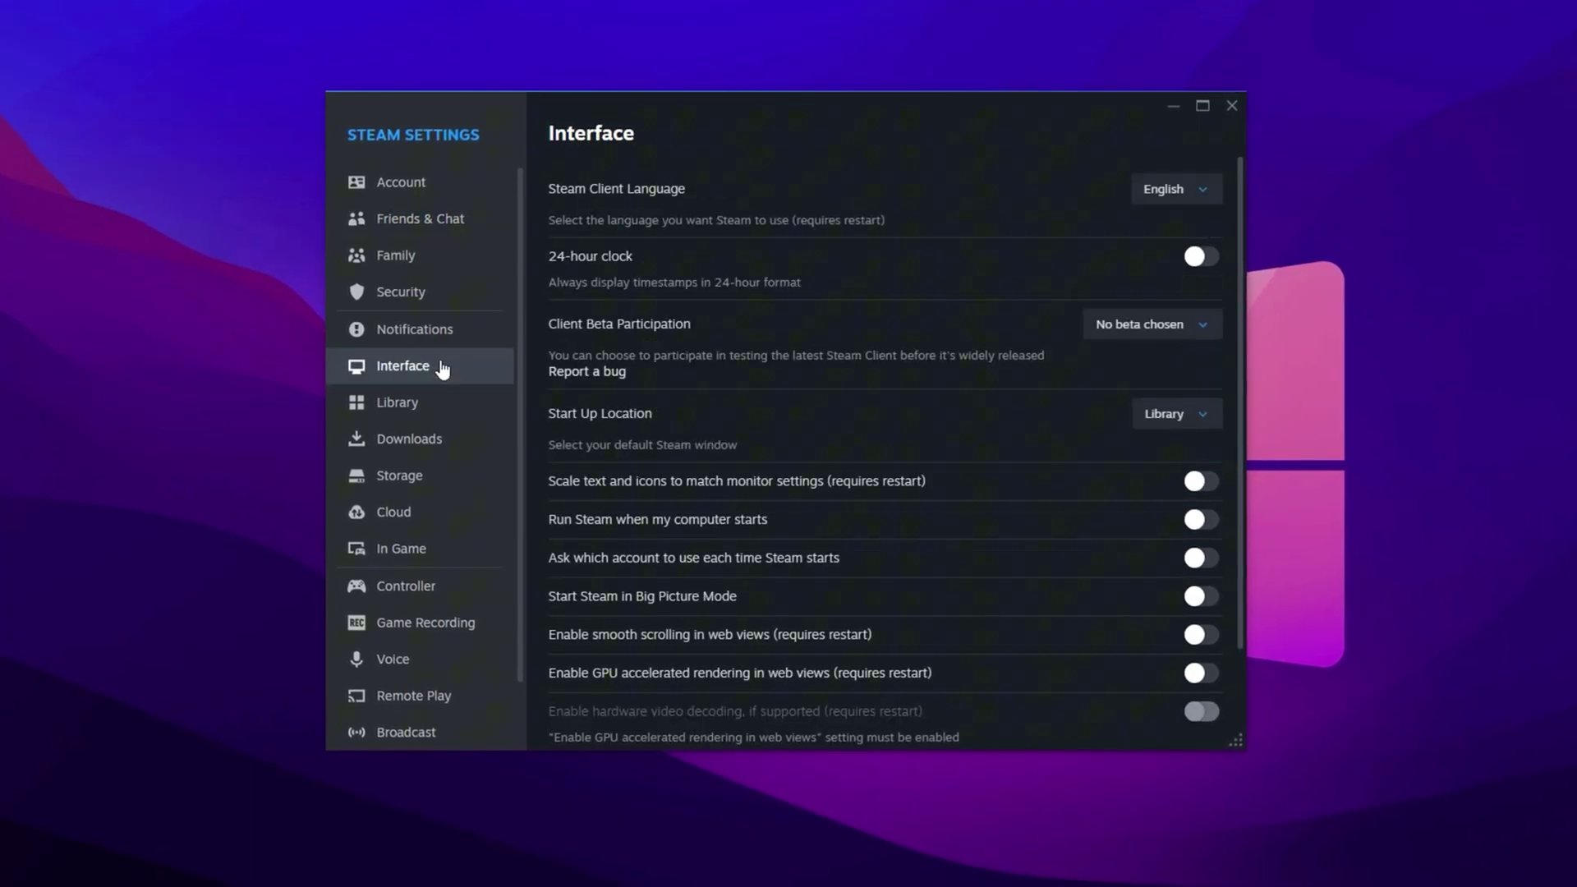
left_click(1215, 425)
left_click(1173, 417)
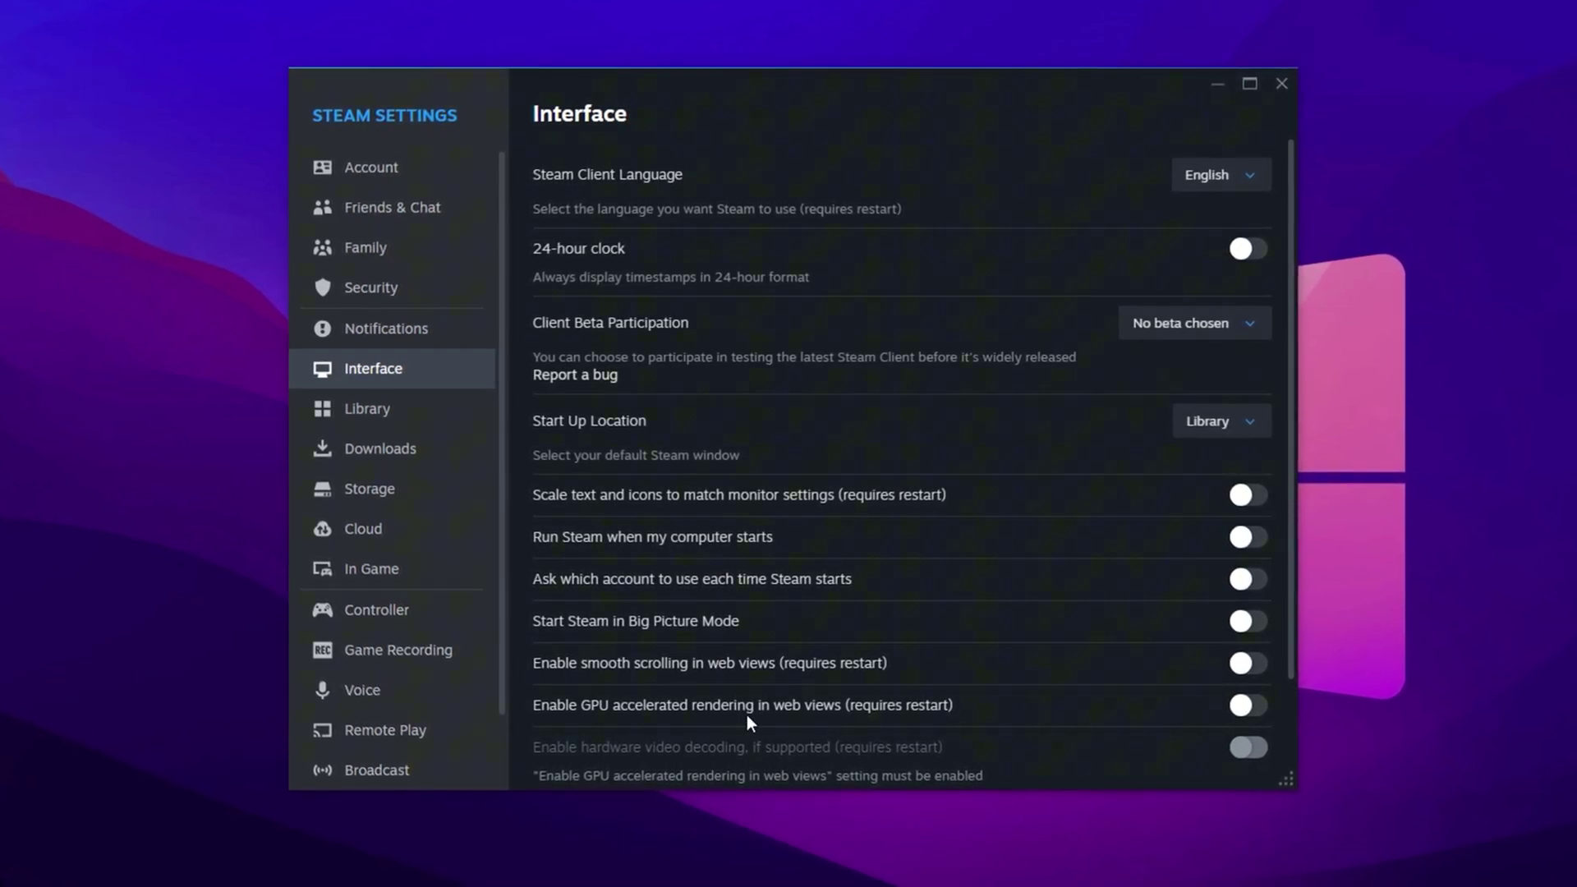
scroll(601, 770, "down", 3)
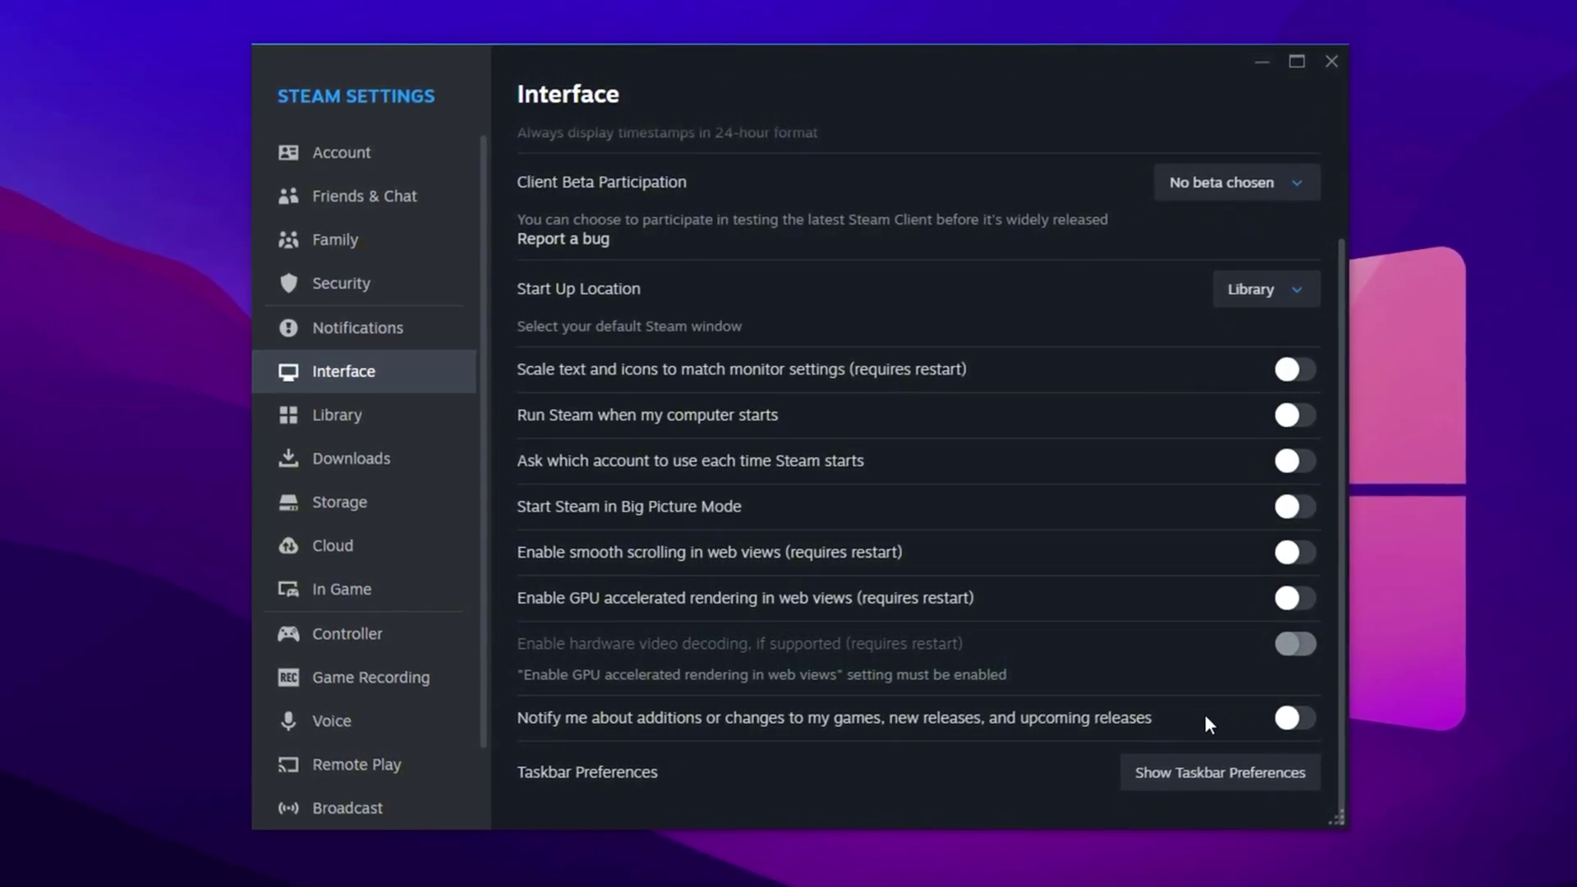
Step: Check Library's Low Bandwidth and Low Performance modes are on, then go to Remote Play
left_click(423, 418)
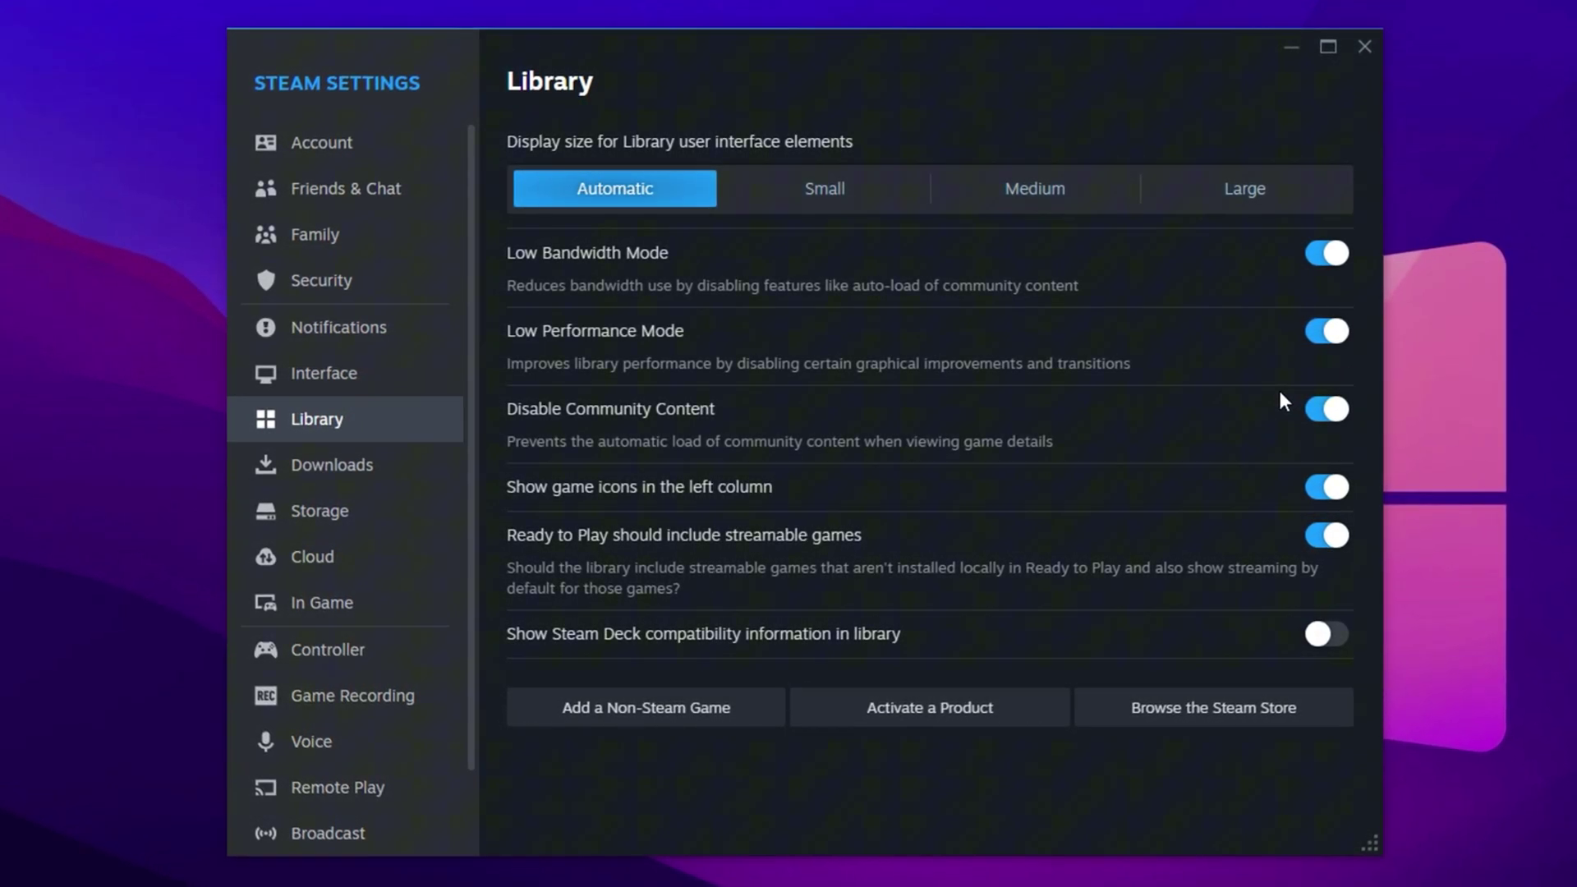
left_click(378, 785)
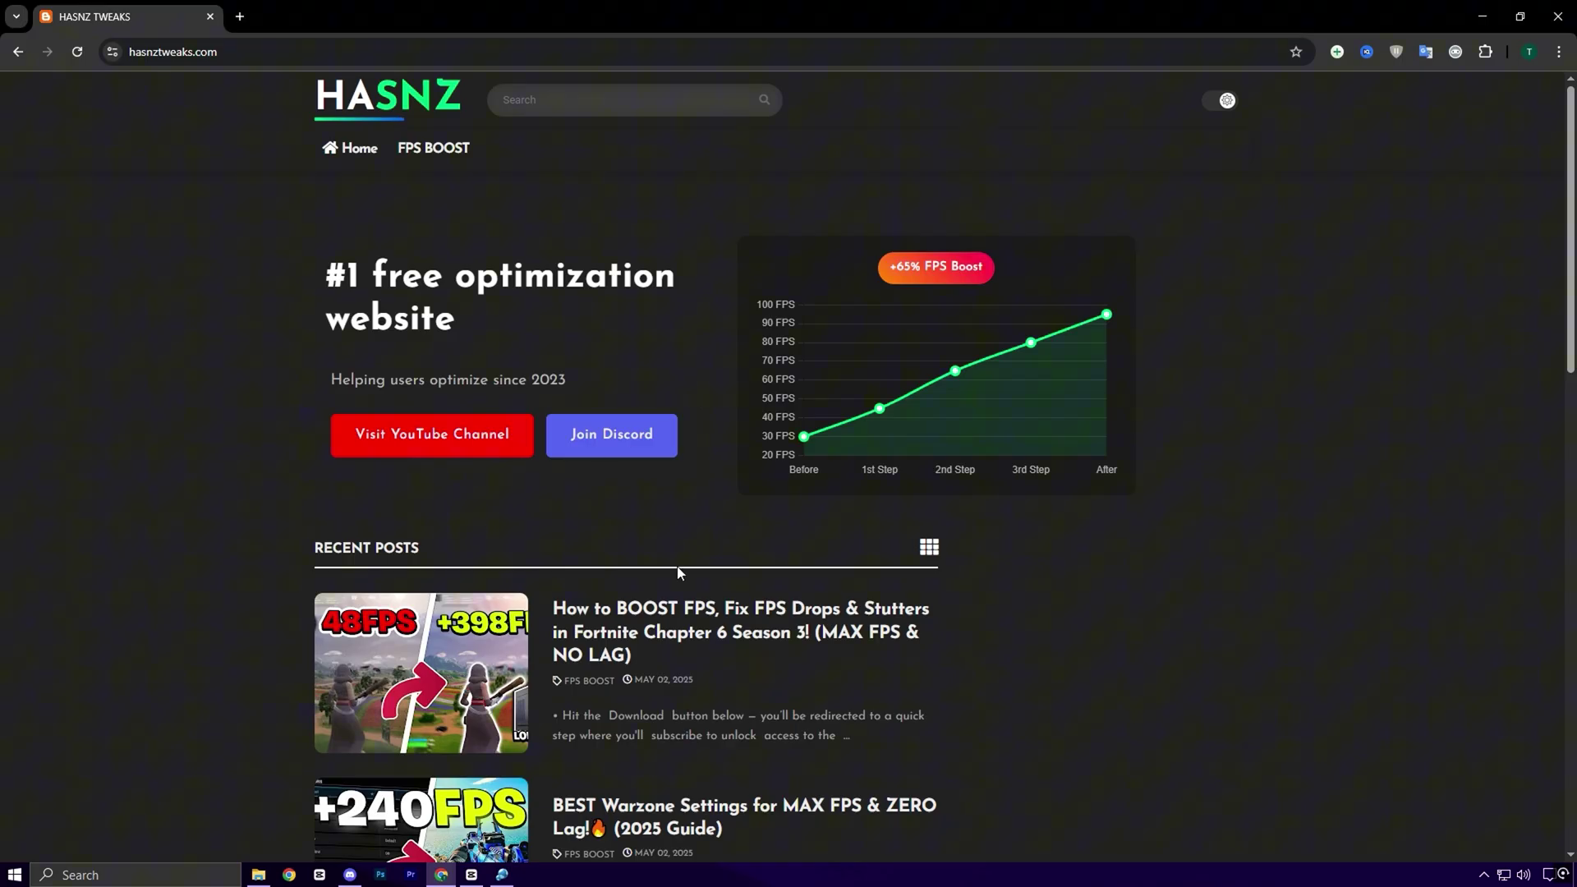
Step: Open the Fortnite FPS boost article, look over its DOWNLOAD section, and close Chrome
scroll(679, 573, "down", 2)
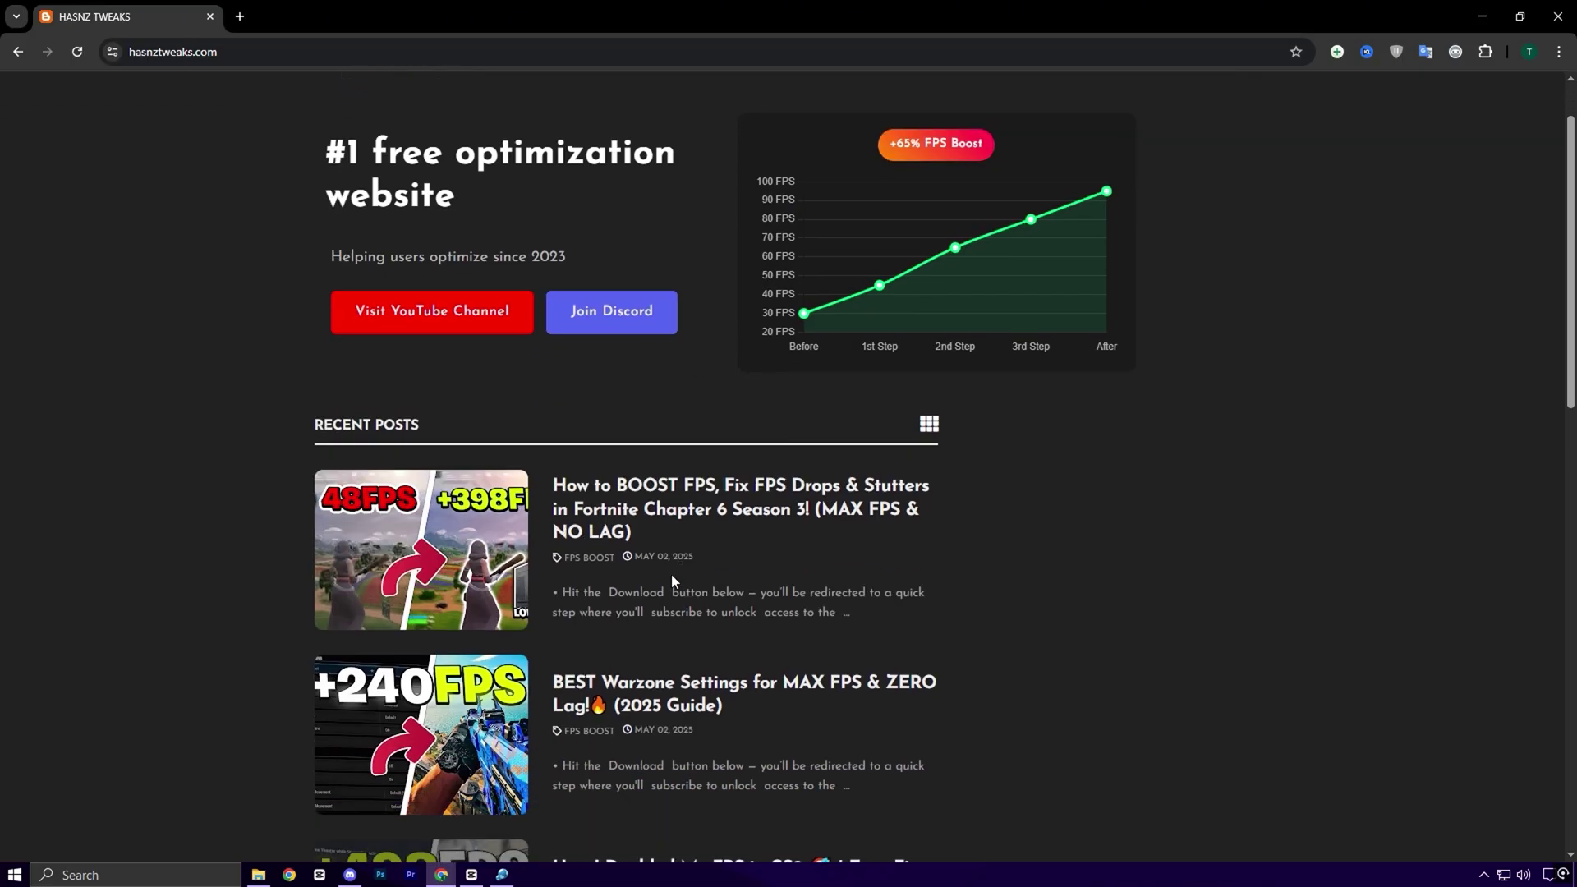
left_click(639, 513)
scroll(719, 683, "down", 5)
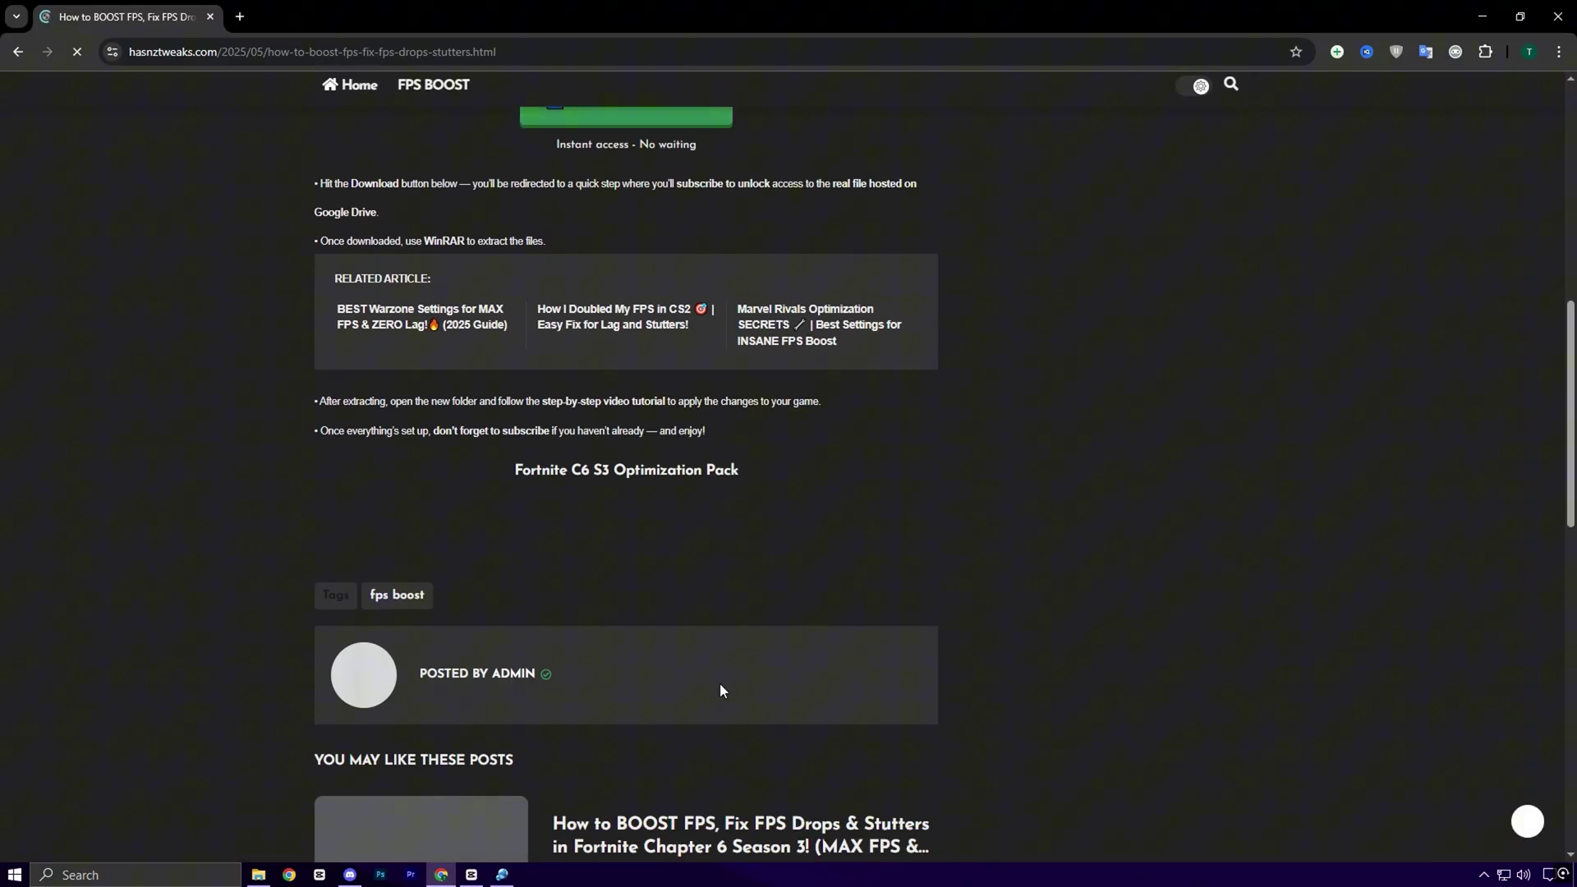
scroll(719, 689, "up", 2)
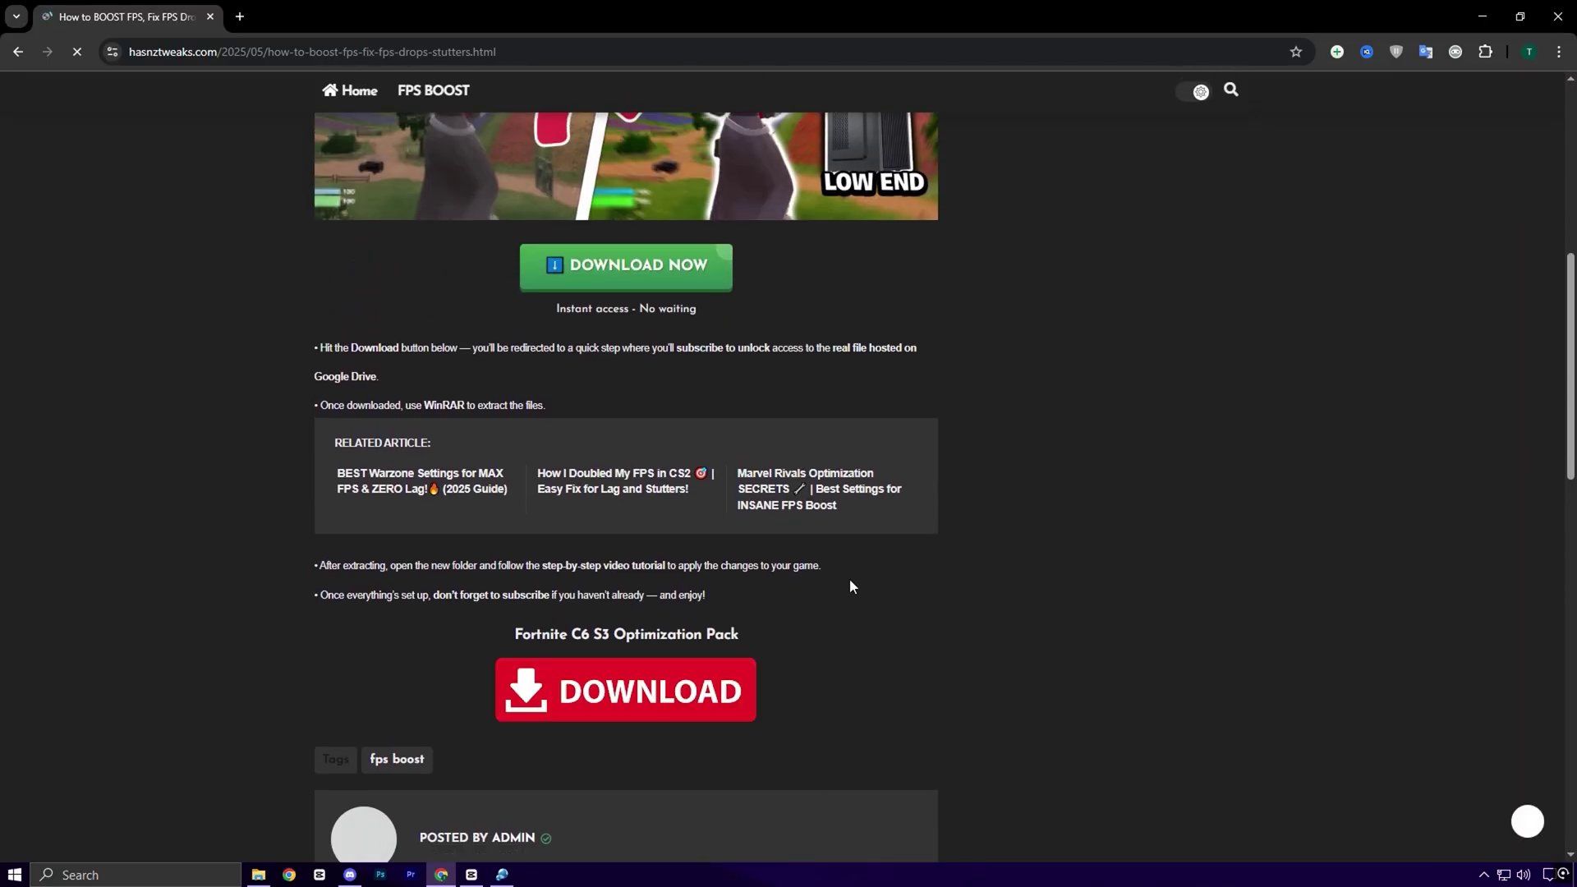
scroll(637, 721, "down", 2)
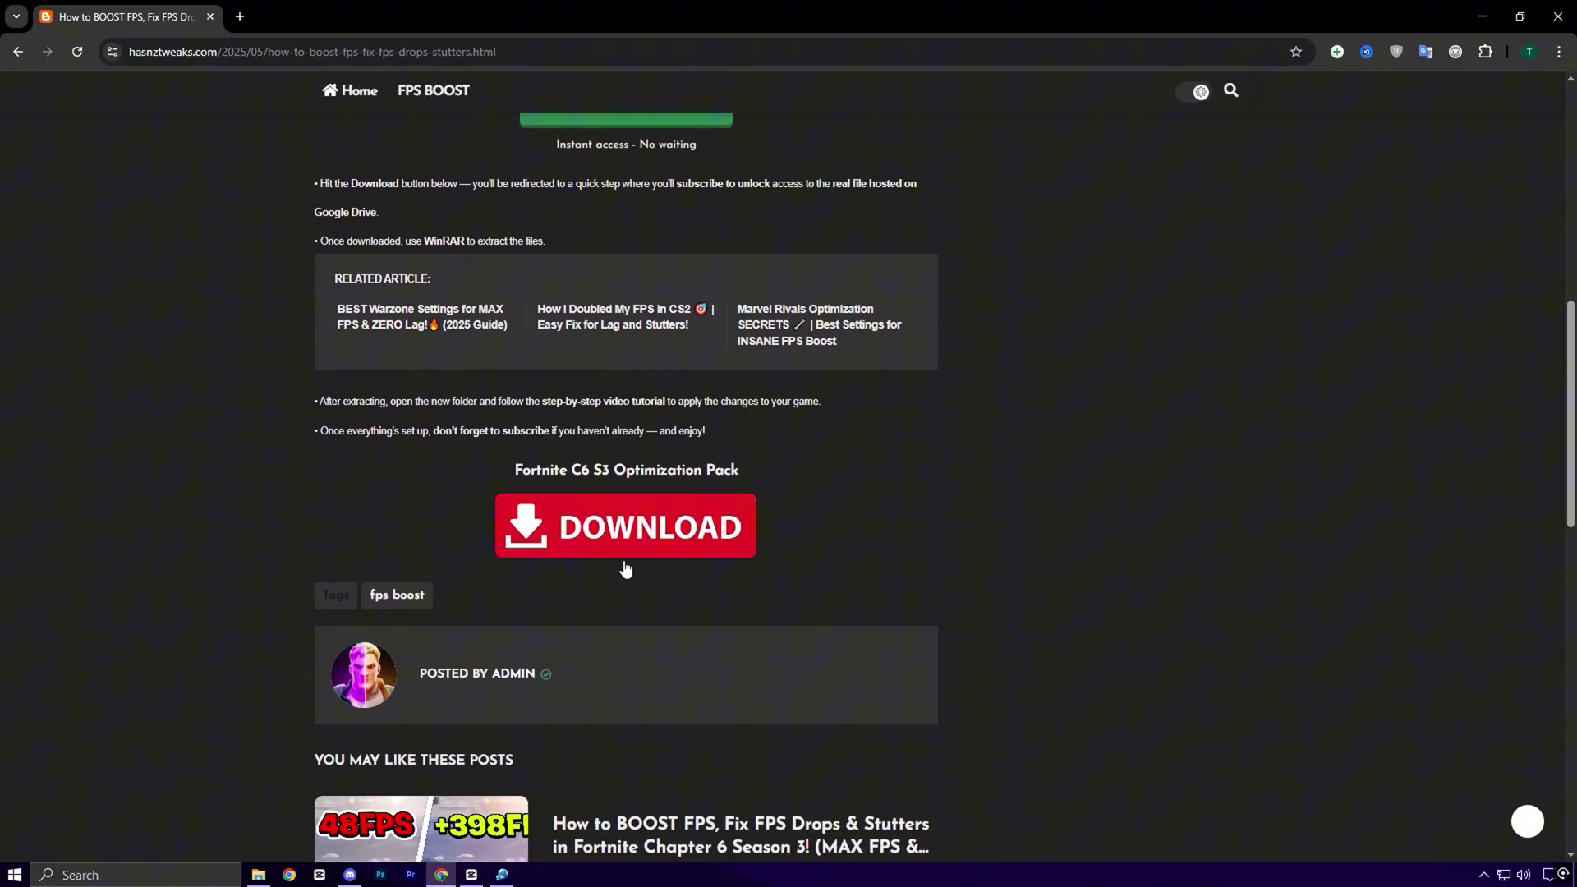
left_click(1555, 23)
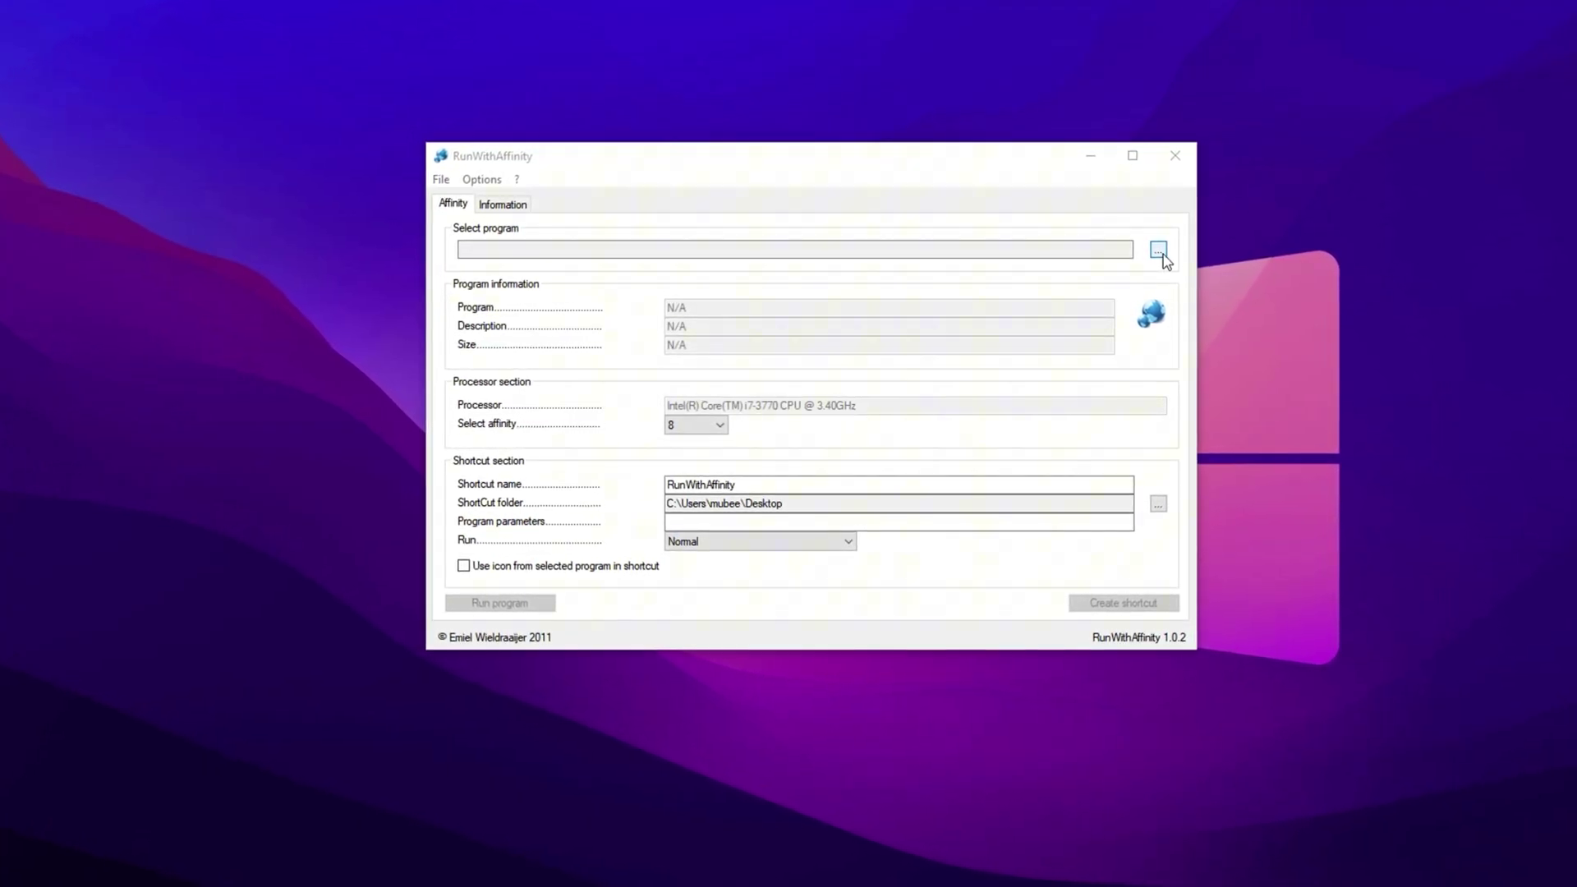
Step: Load cs2.exe from D:\SteamLibrary\steamapps\common\Counter-Strike Global Offensive\game\bin\win64
left_click(1160, 251)
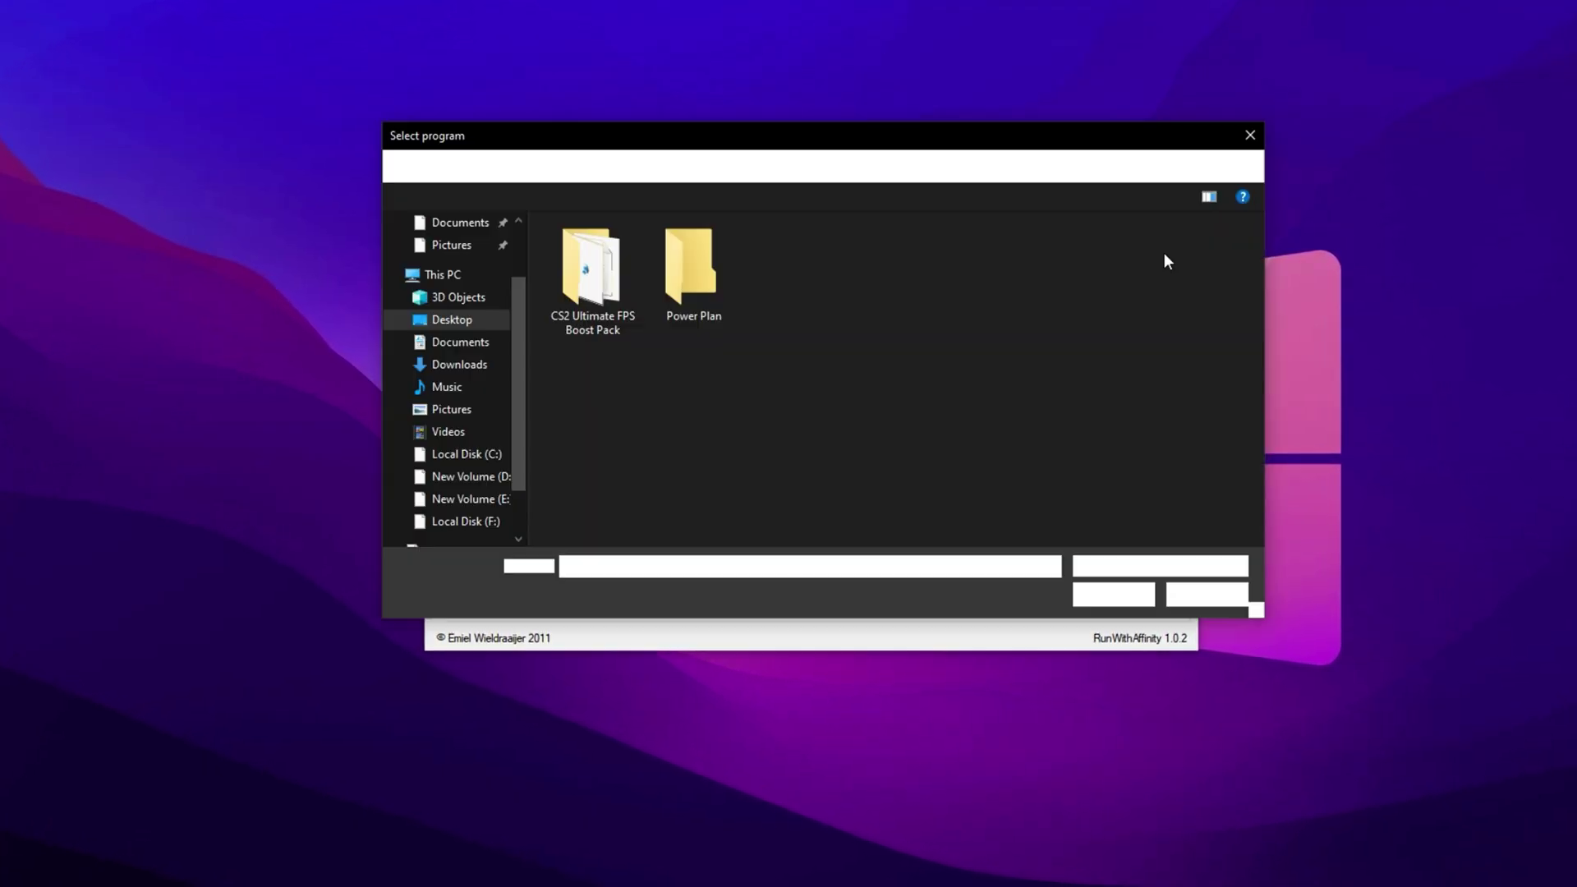
left_click(483, 480)
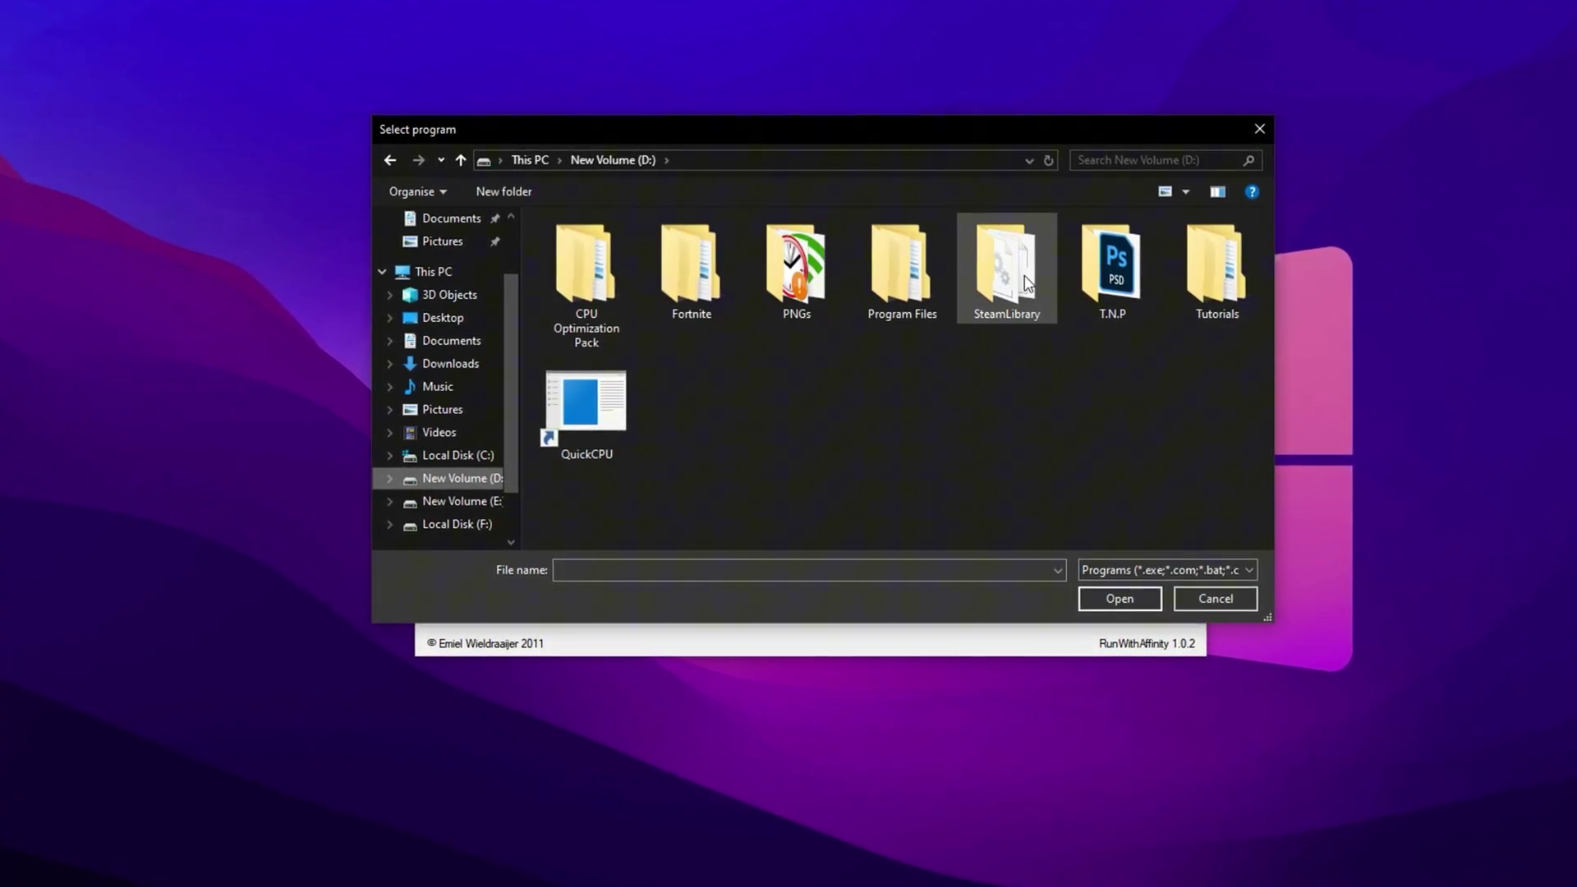
left_click(1027, 277)
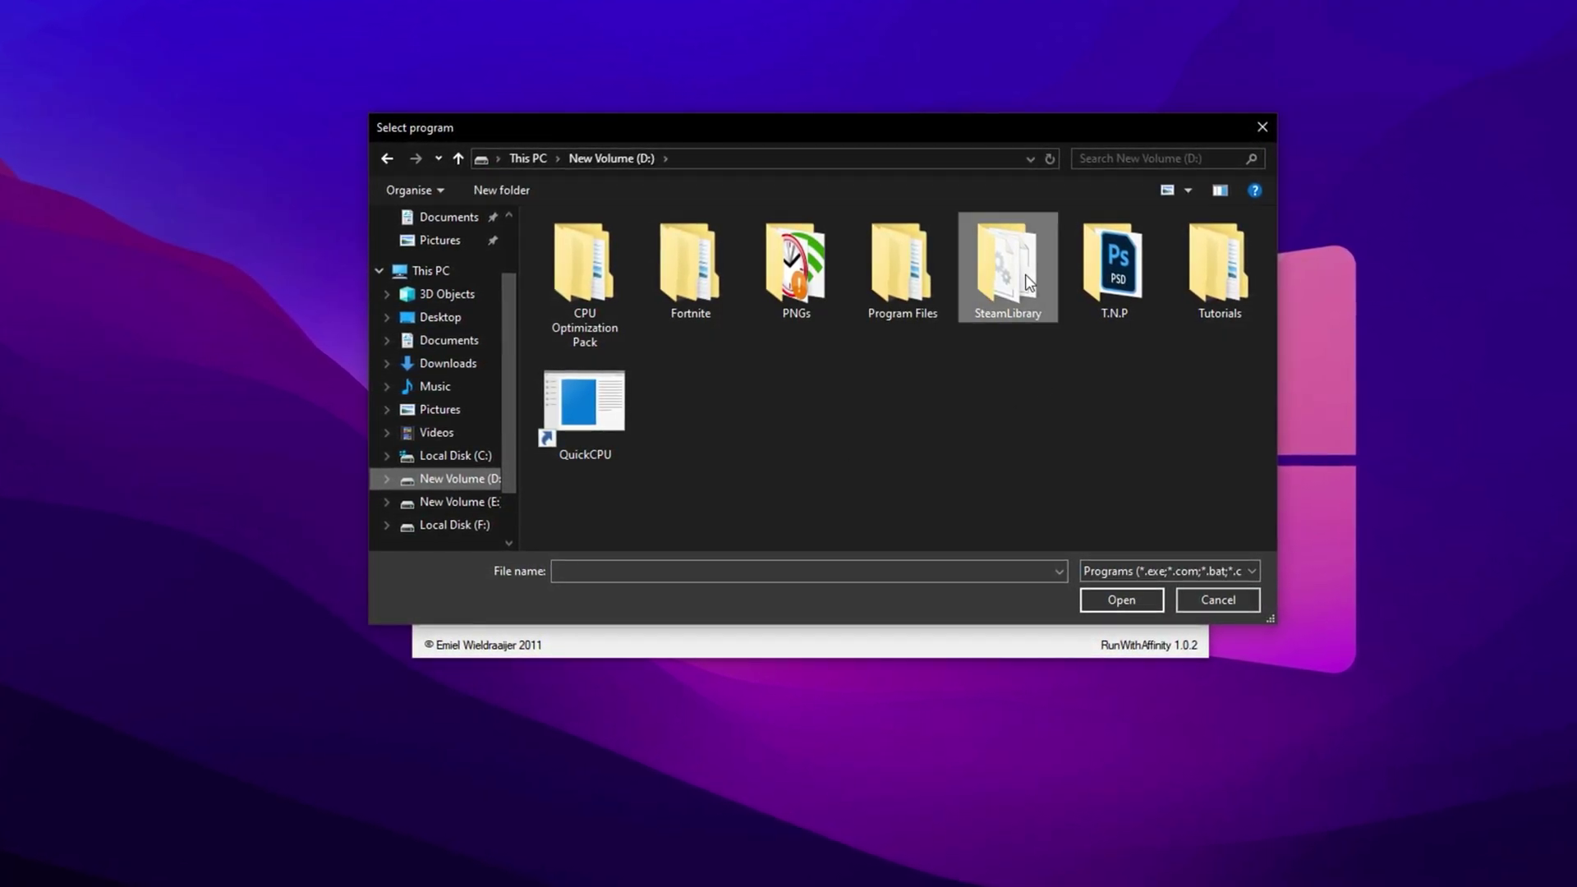
double_click(1027, 278)
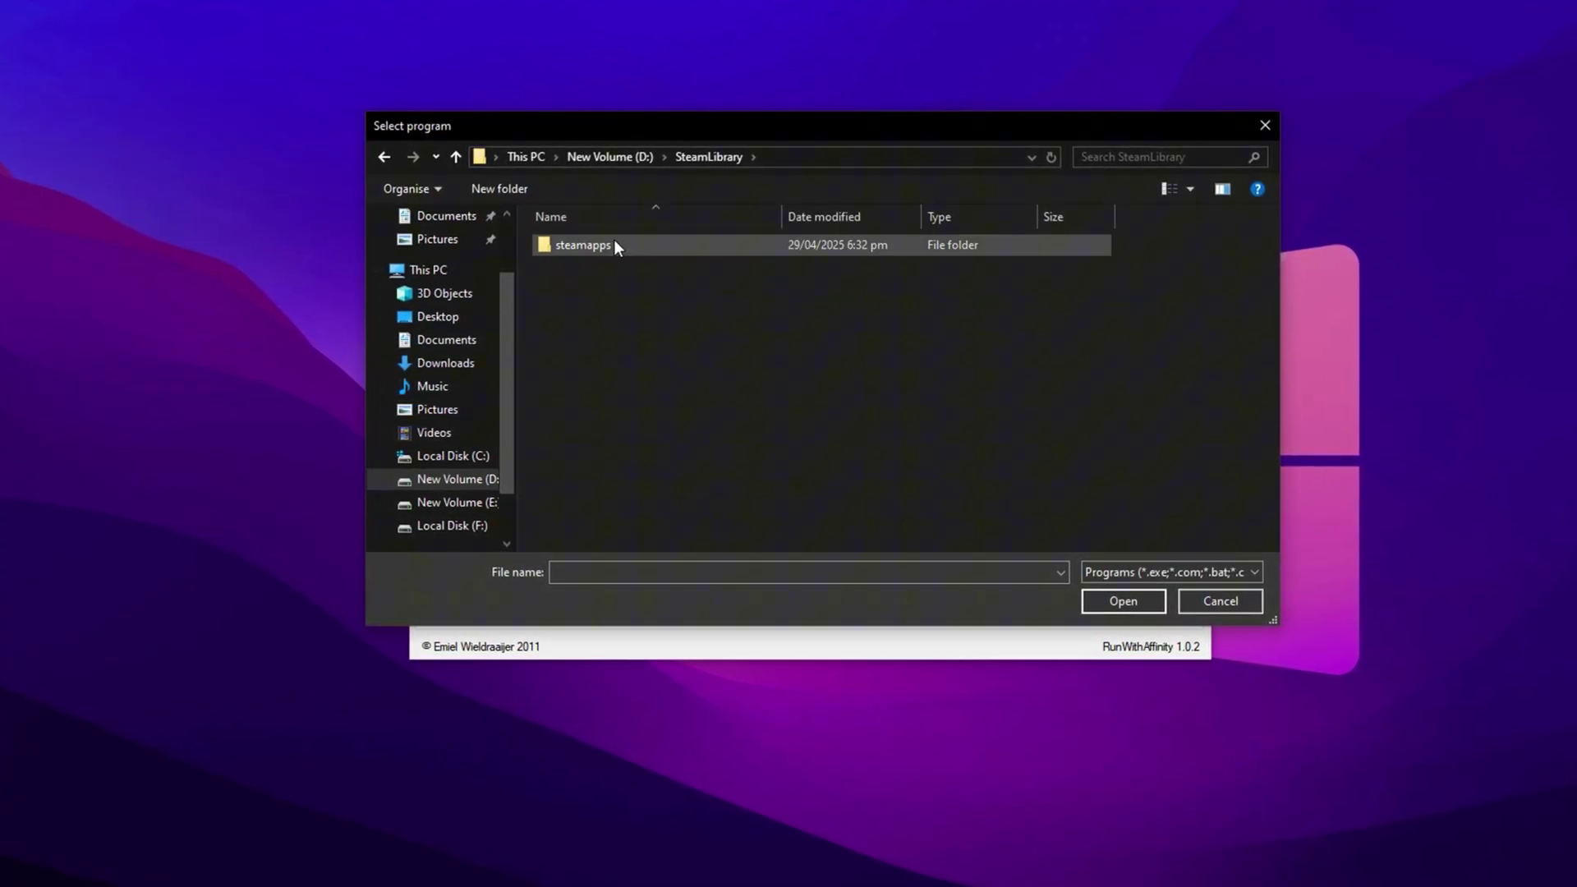
double_click(615, 240)
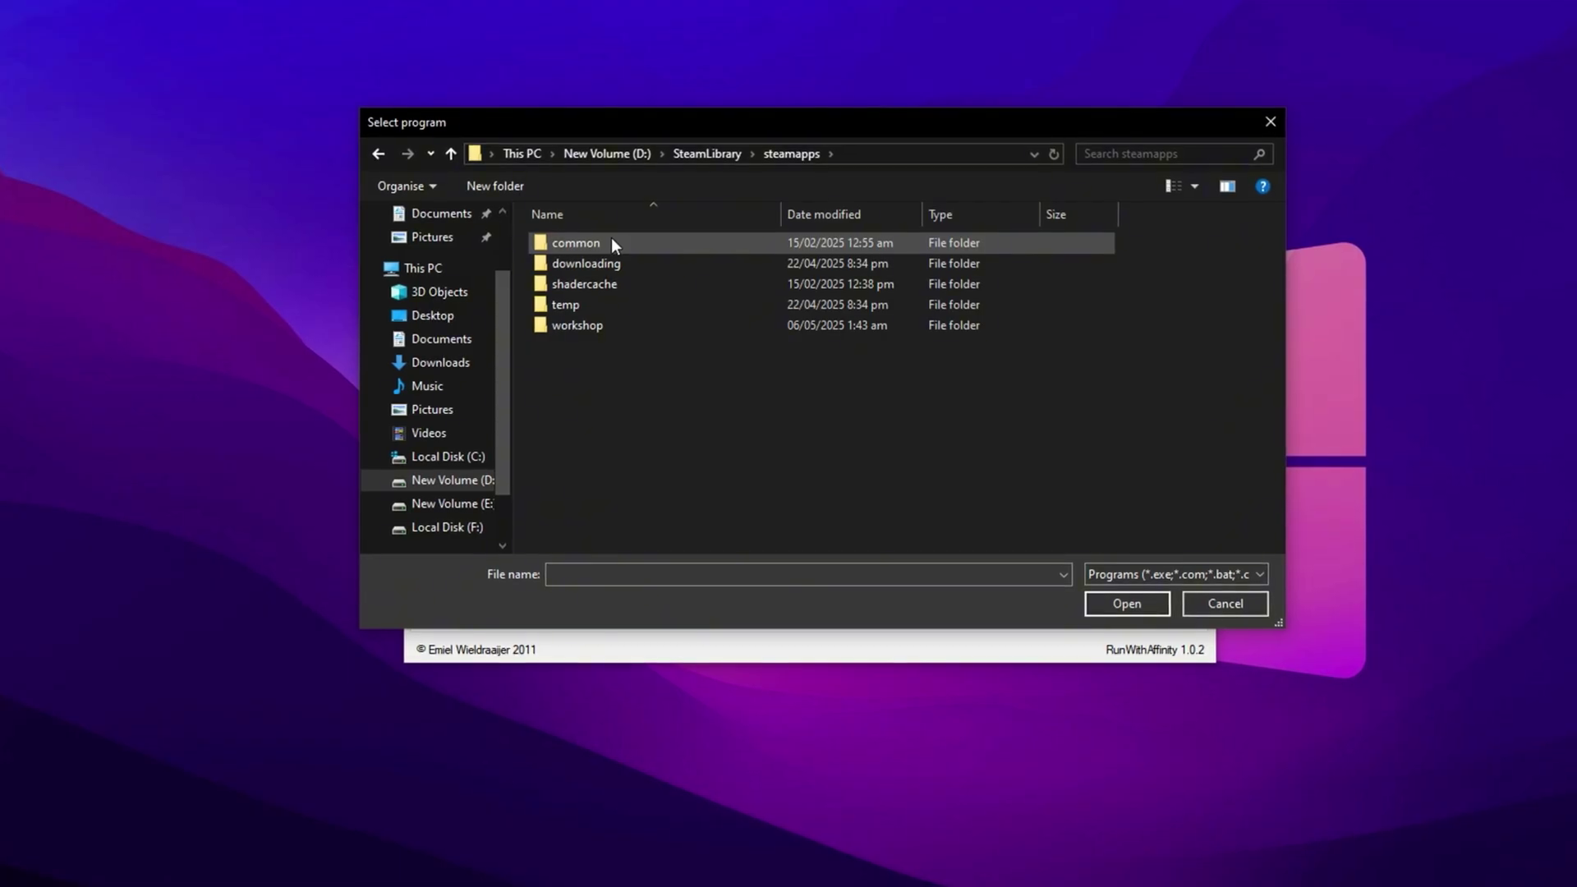
double_click(612, 243)
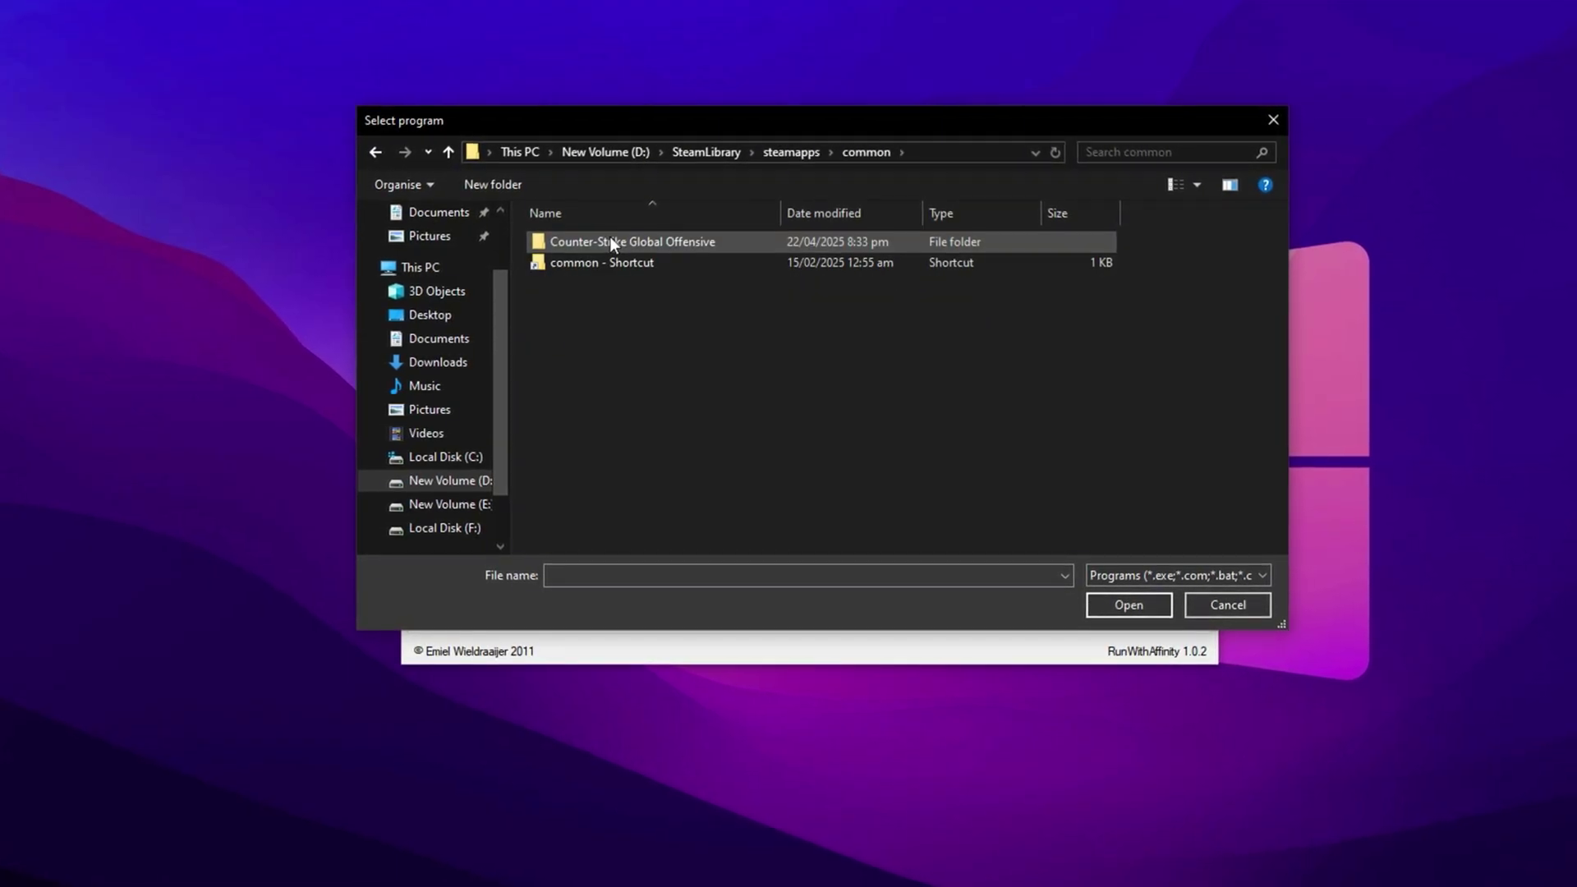
double_click(609, 240)
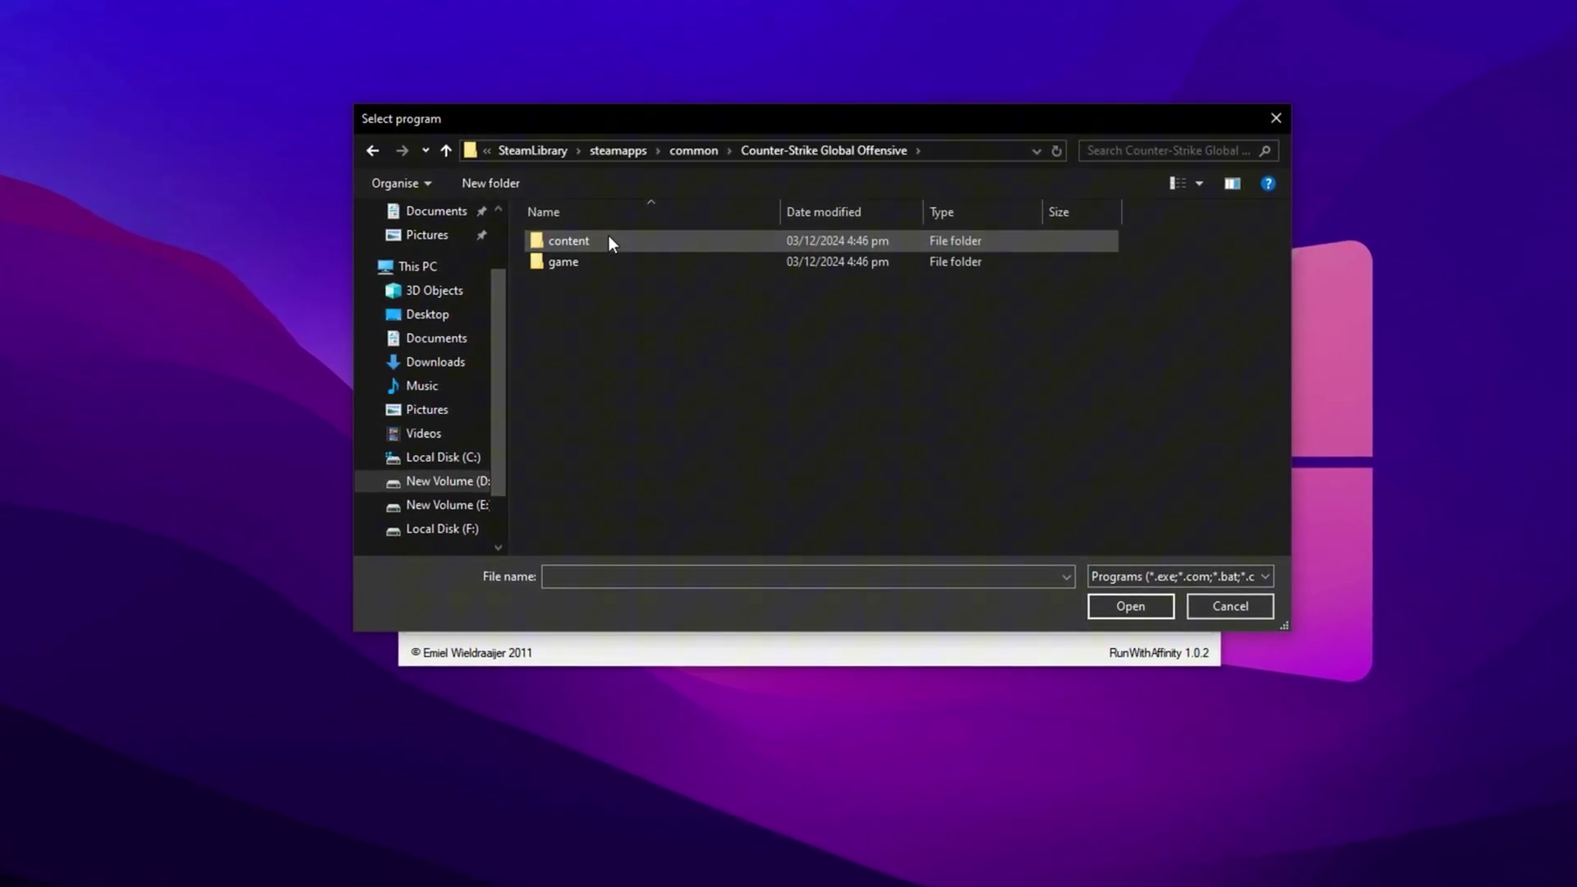
double_click(609, 259)
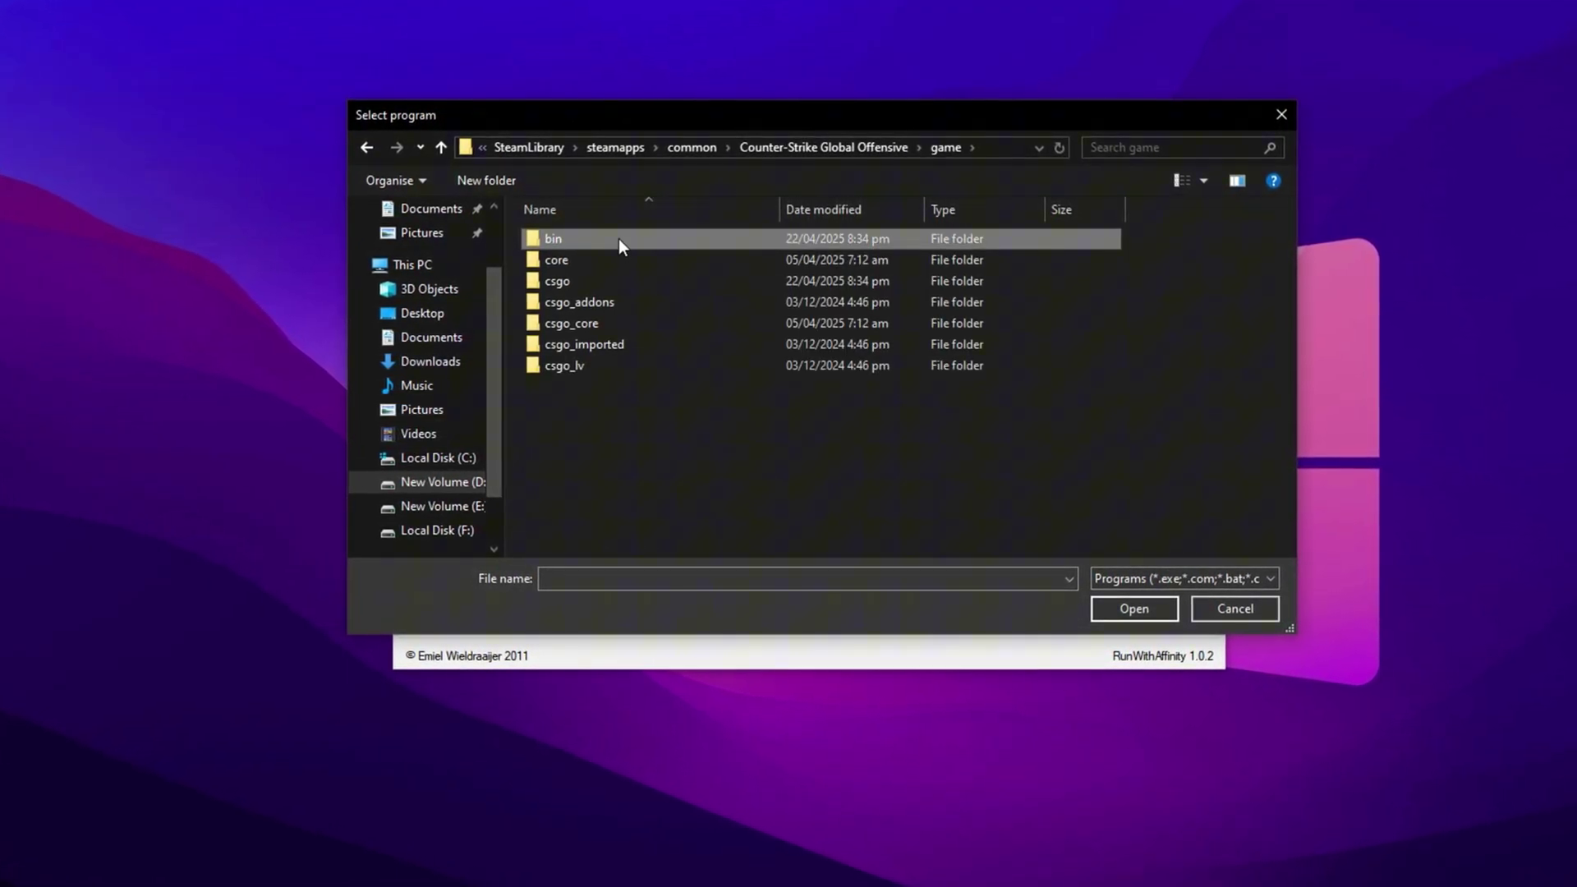
double_click(619, 239)
double_click(618, 238)
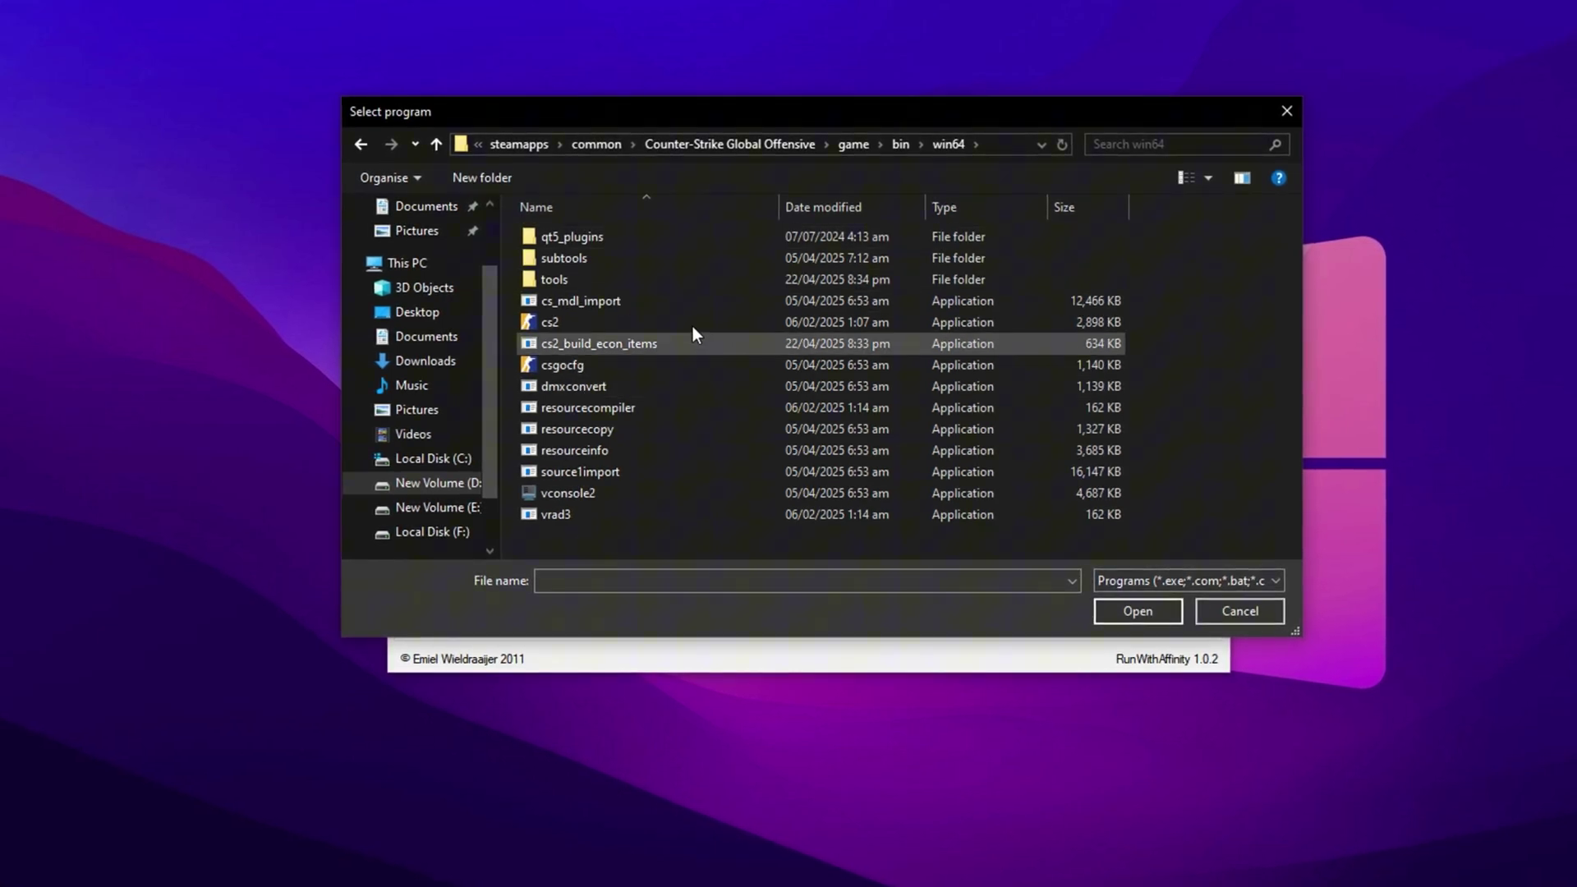
left_click(659, 324)
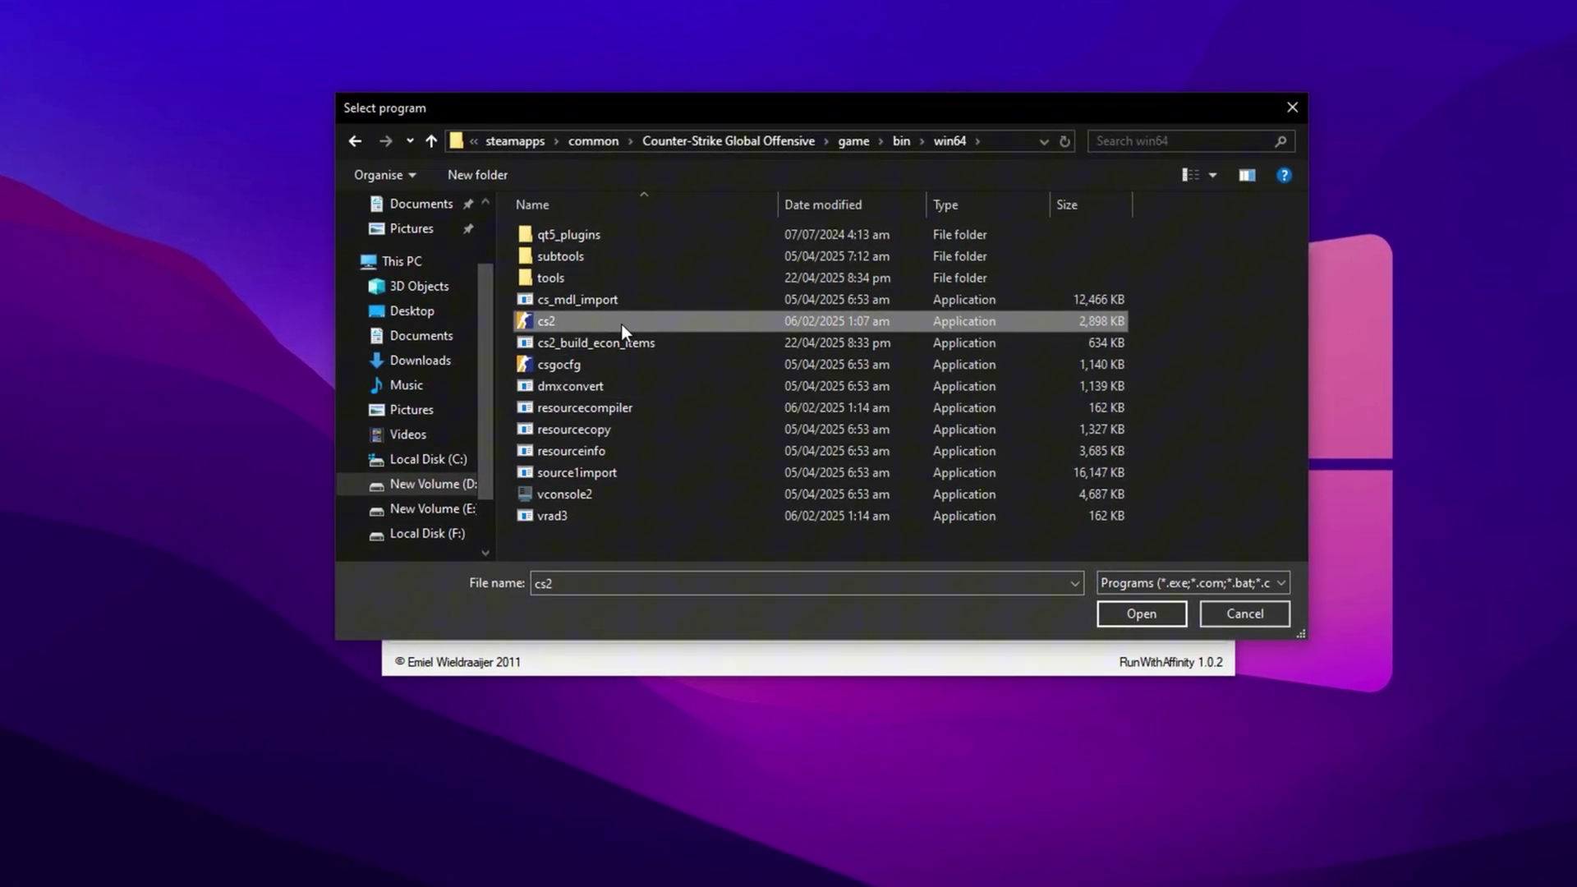
double_click(620, 323)
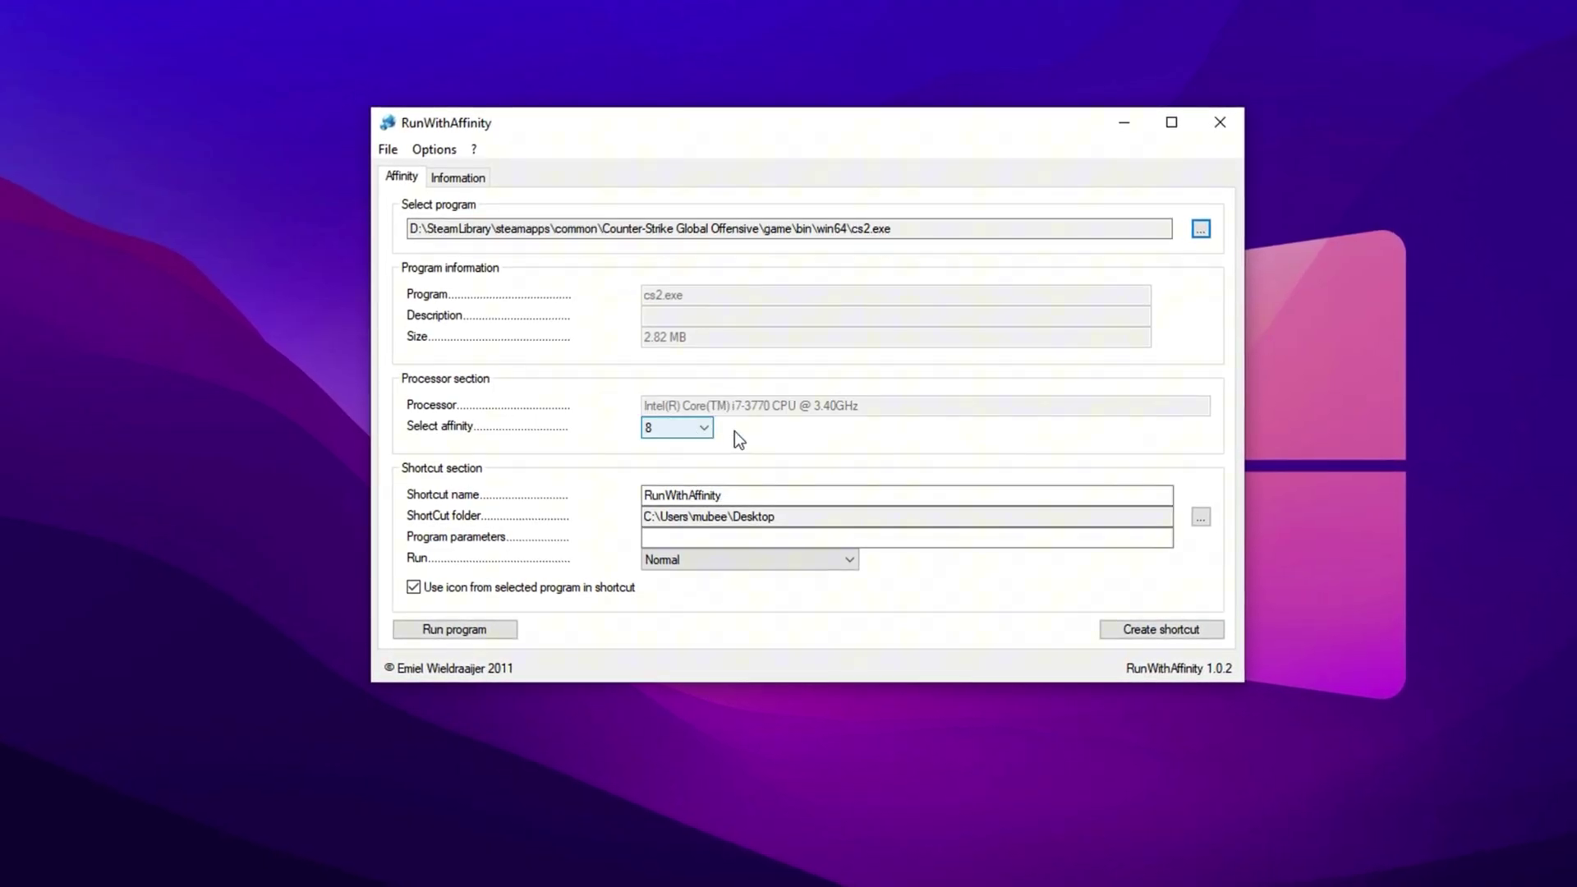
Step: Give cs2.exe affinity 8 and create its launch shortcut on the Desktop
left_click(685, 428)
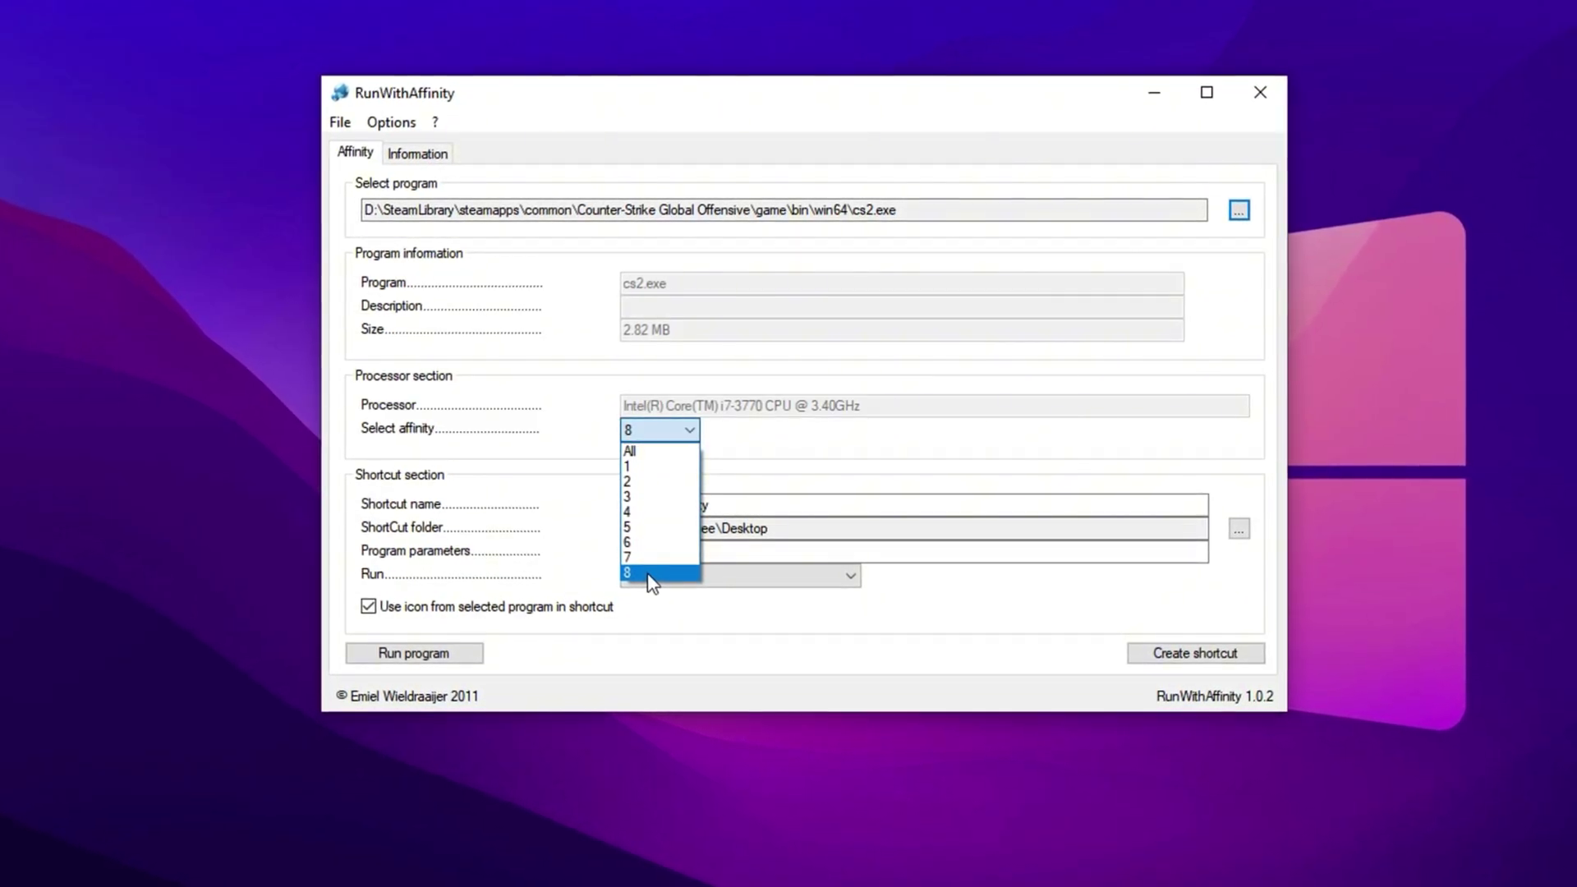
left_click(648, 575)
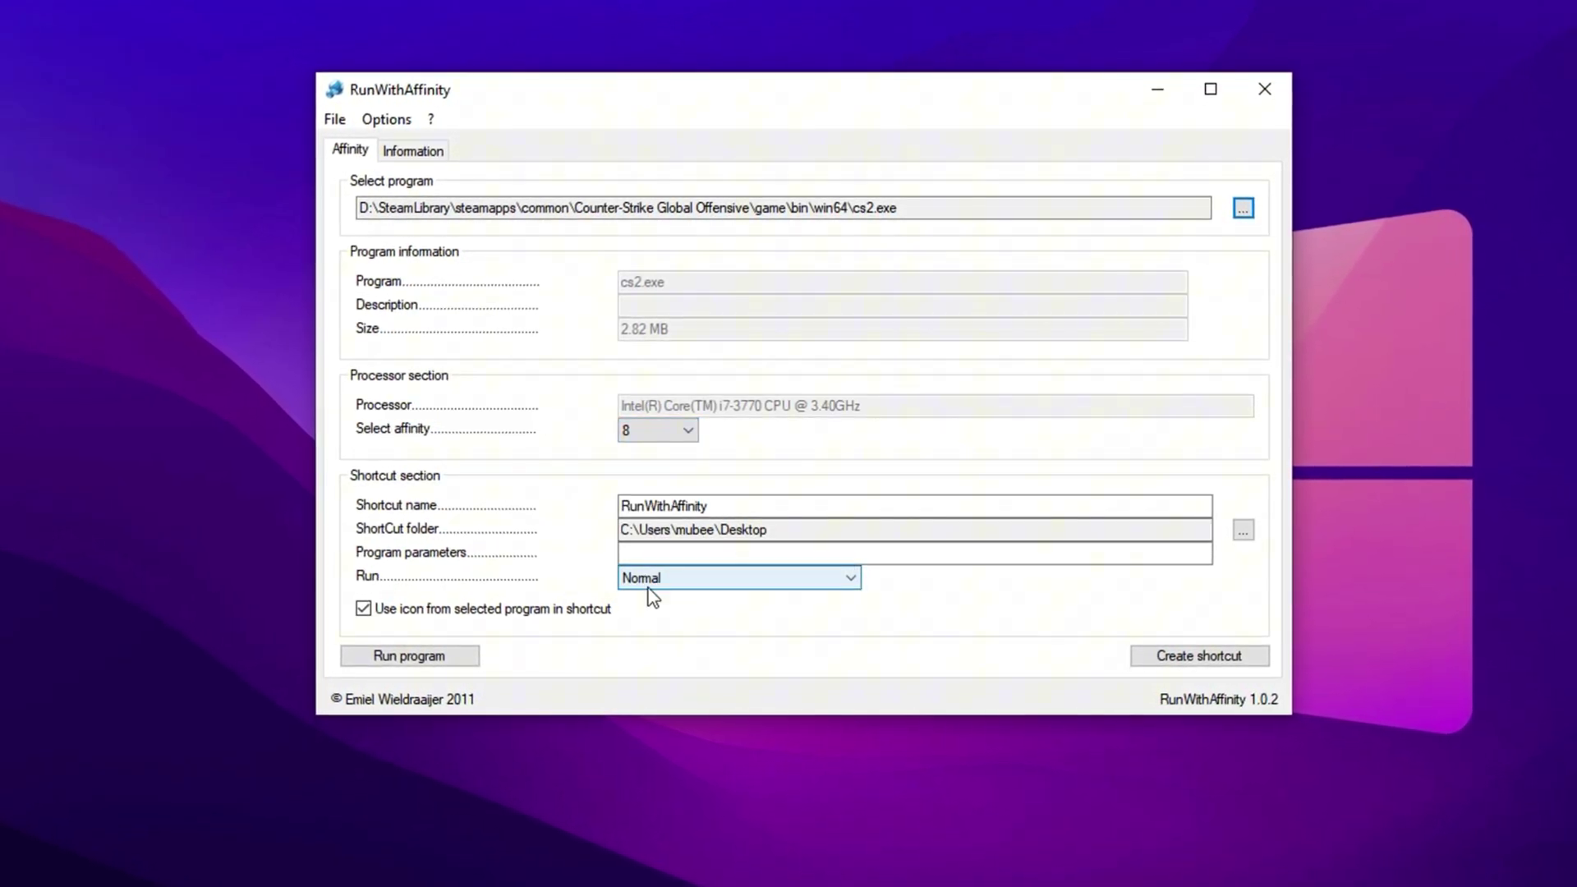
left_click(1187, 662)
left_click(844, 534)
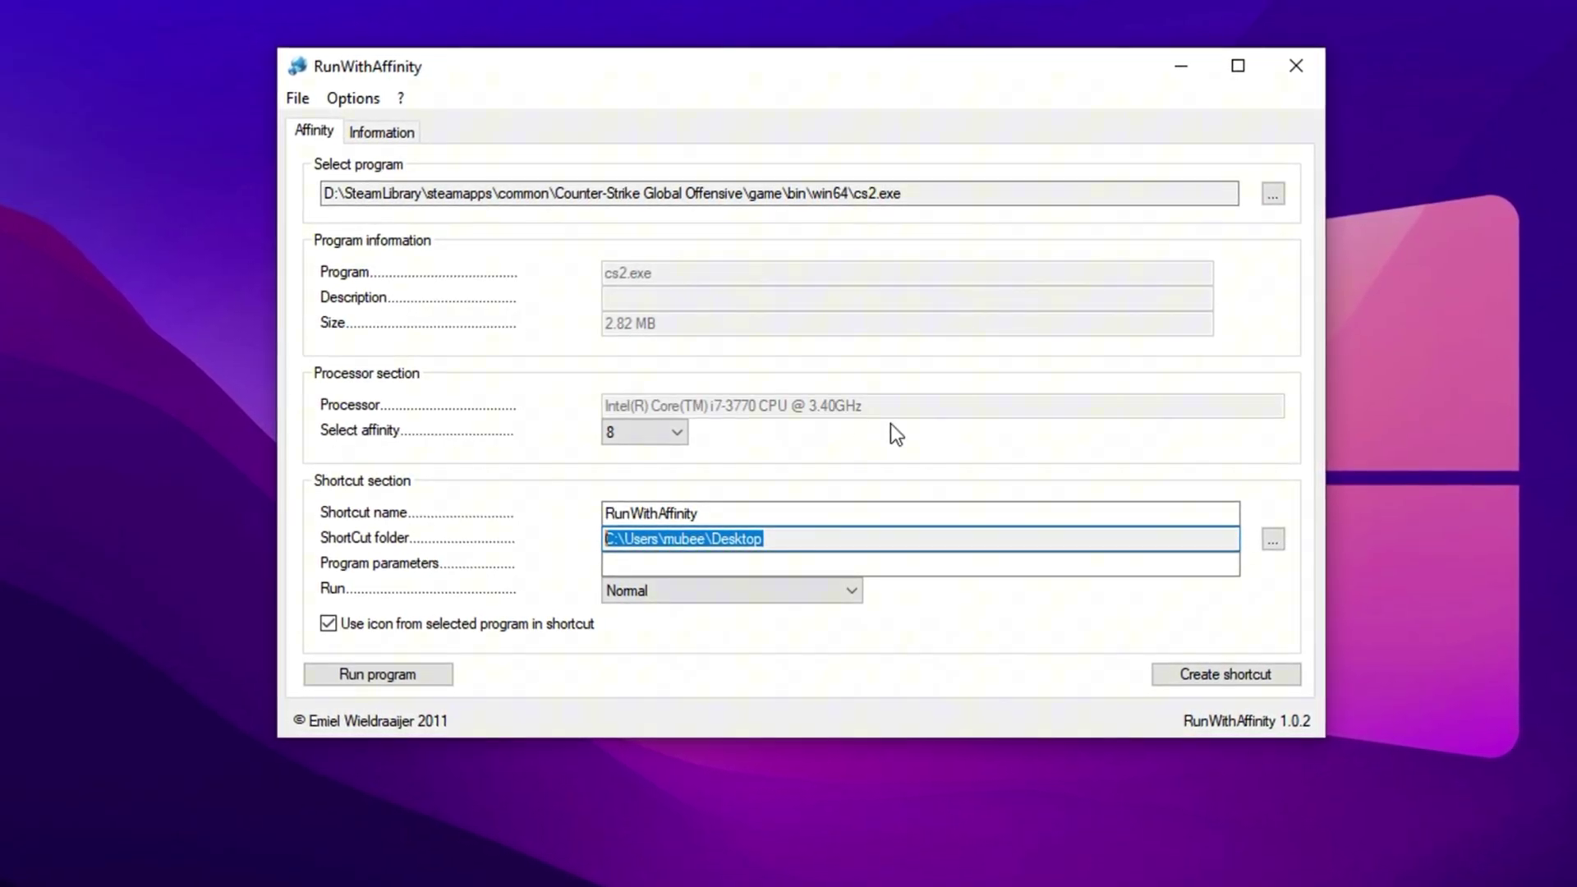
Step: Minimize RunWithAffinity and open the Best Registry Optimizations folder in the boost pack
left_click(1183, 67)
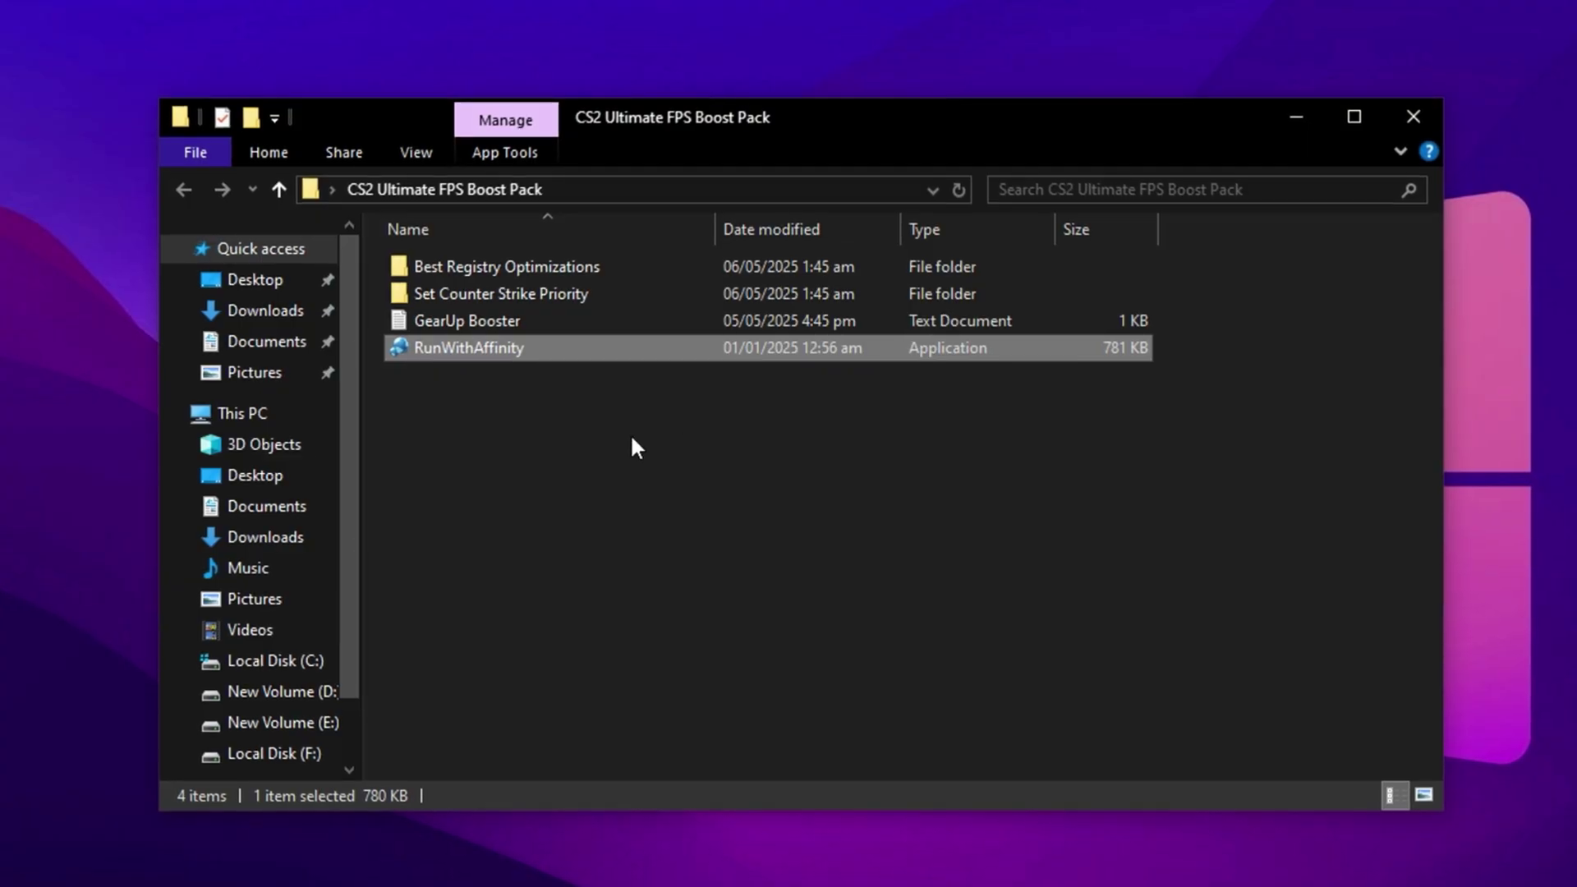
left_click(629, 432)
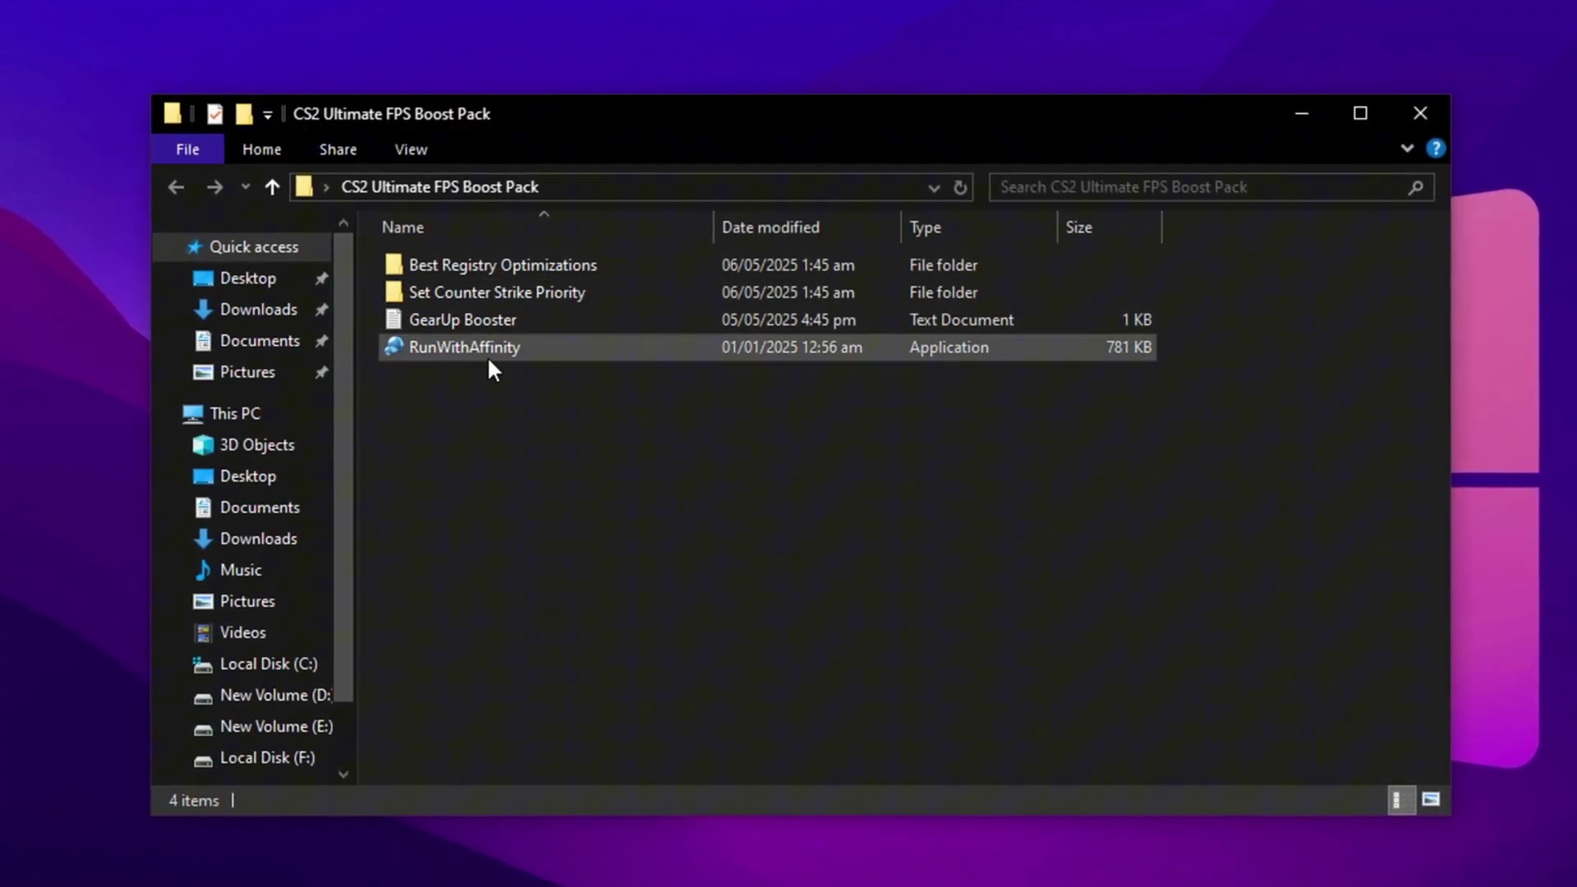
double_click(503, 264)
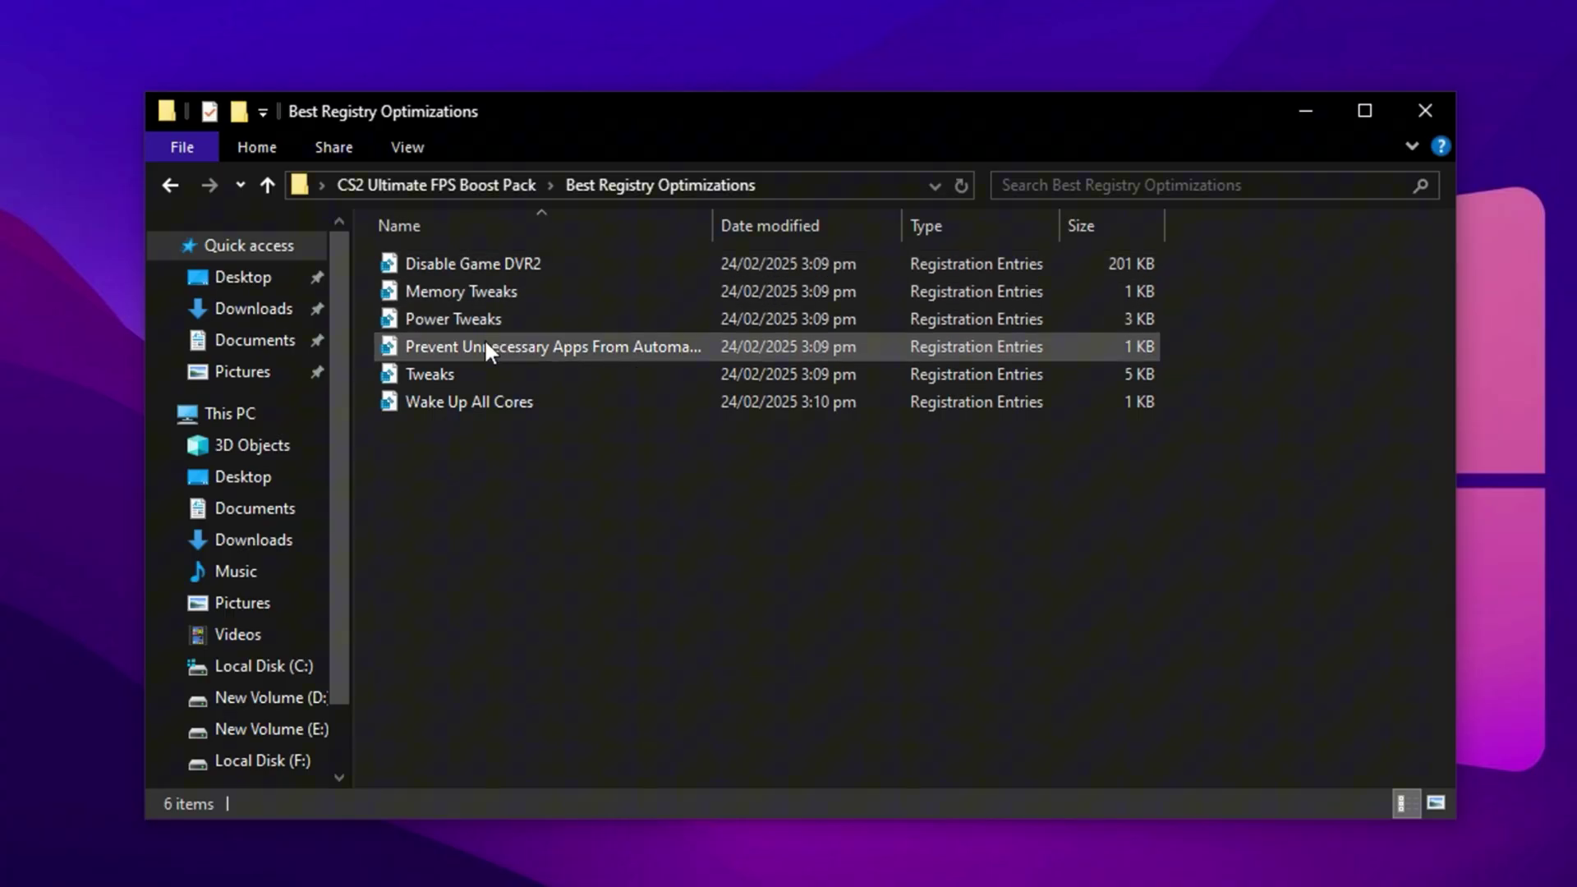
Step: Open Set Counter Strike Priority and select its High, Medium and Normal Priority files
key("alt+Left")
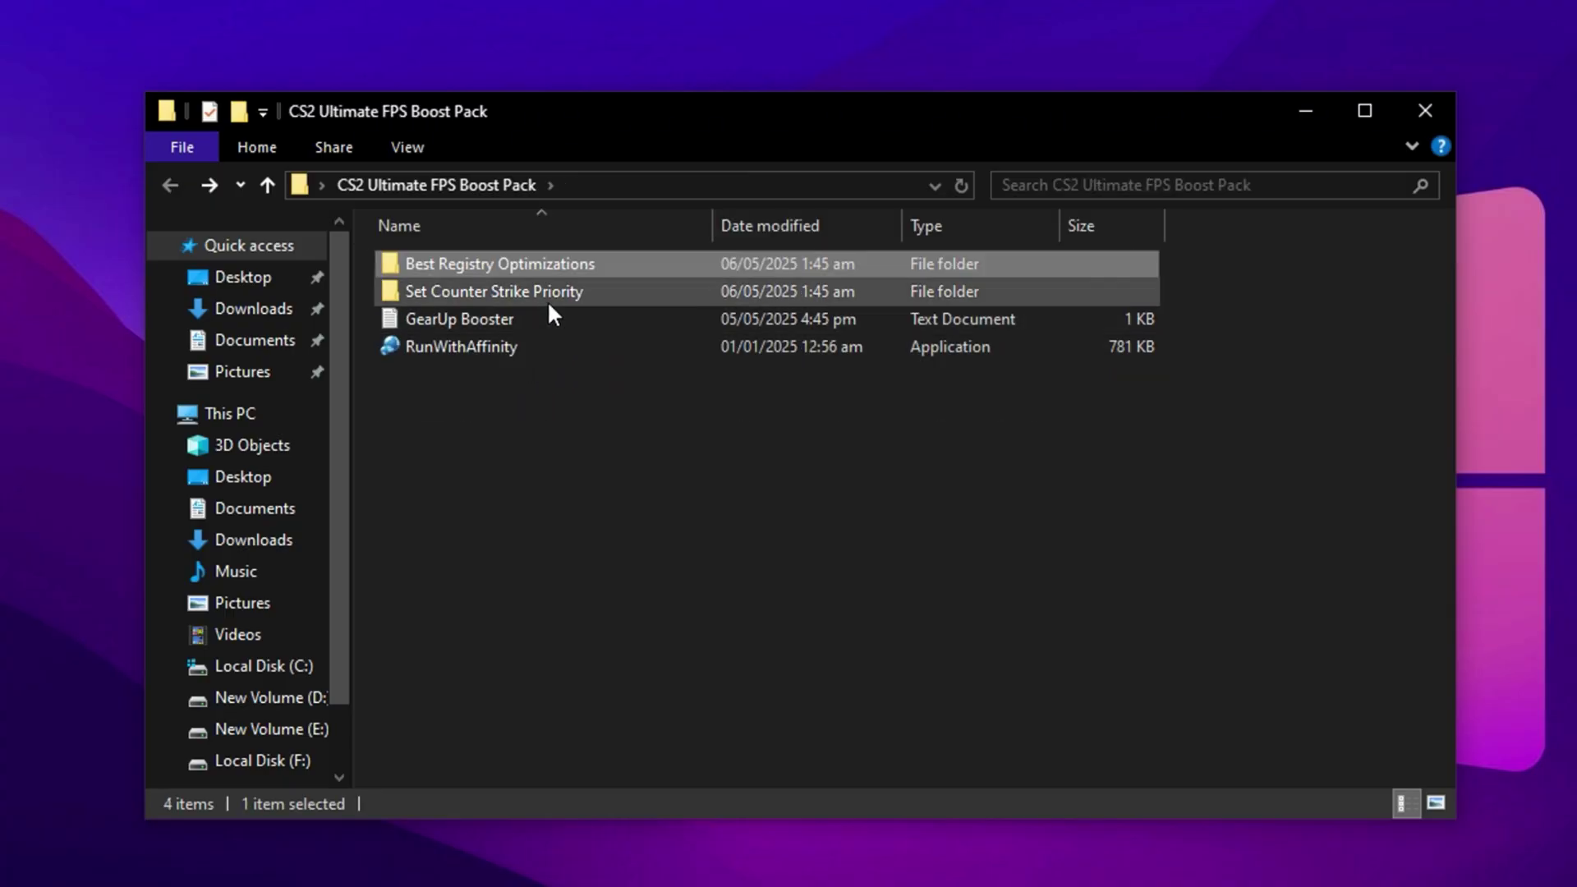
double_click(530, 289)
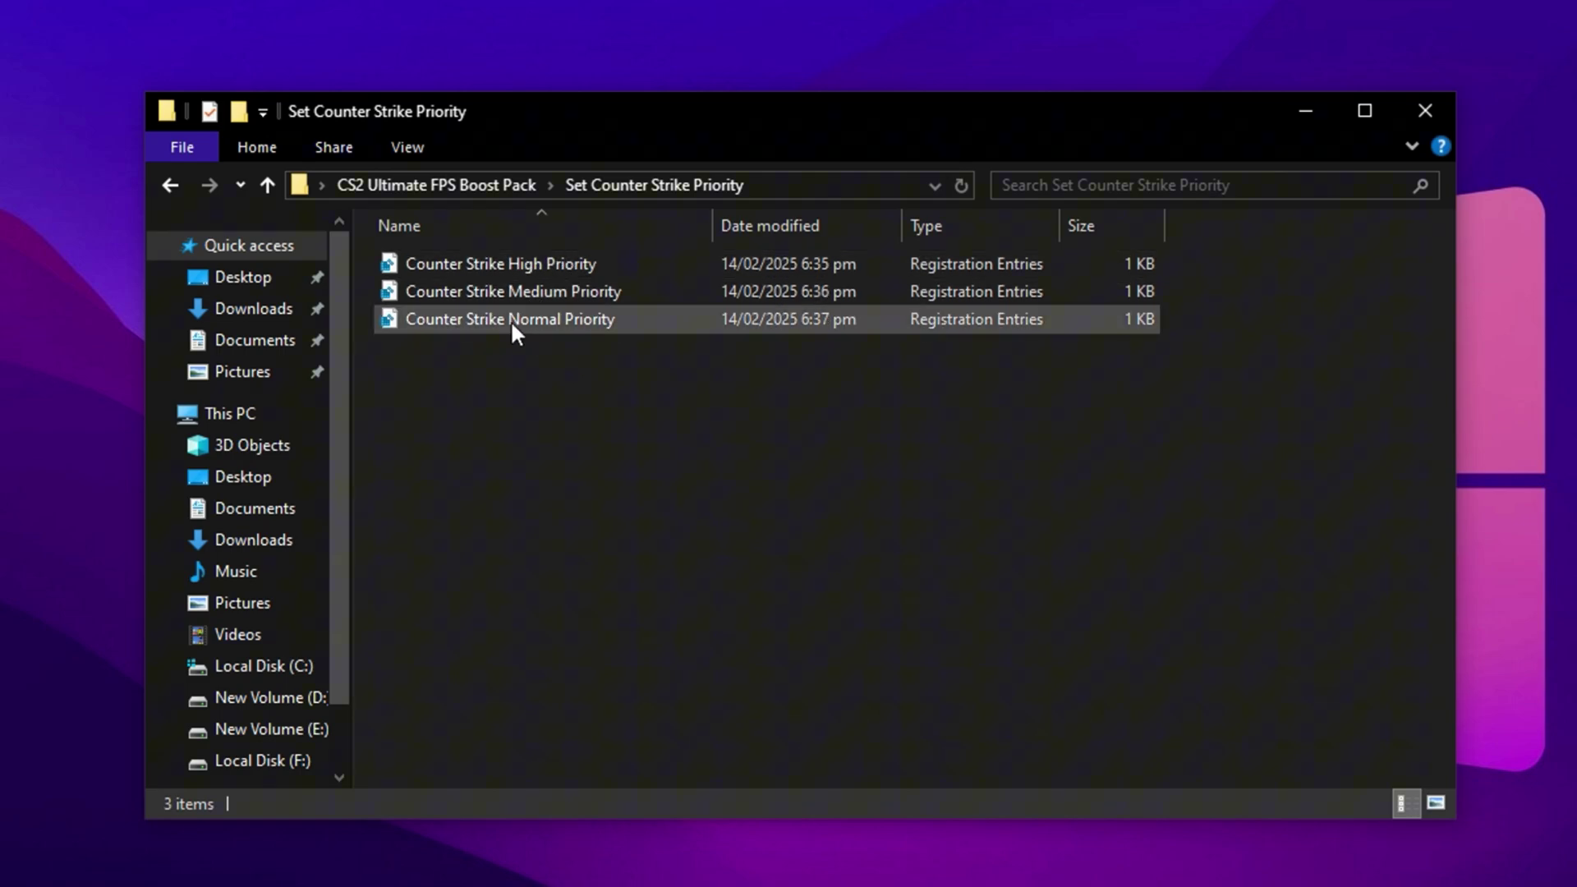
left_click(510, 319)
left_click(495, 273)
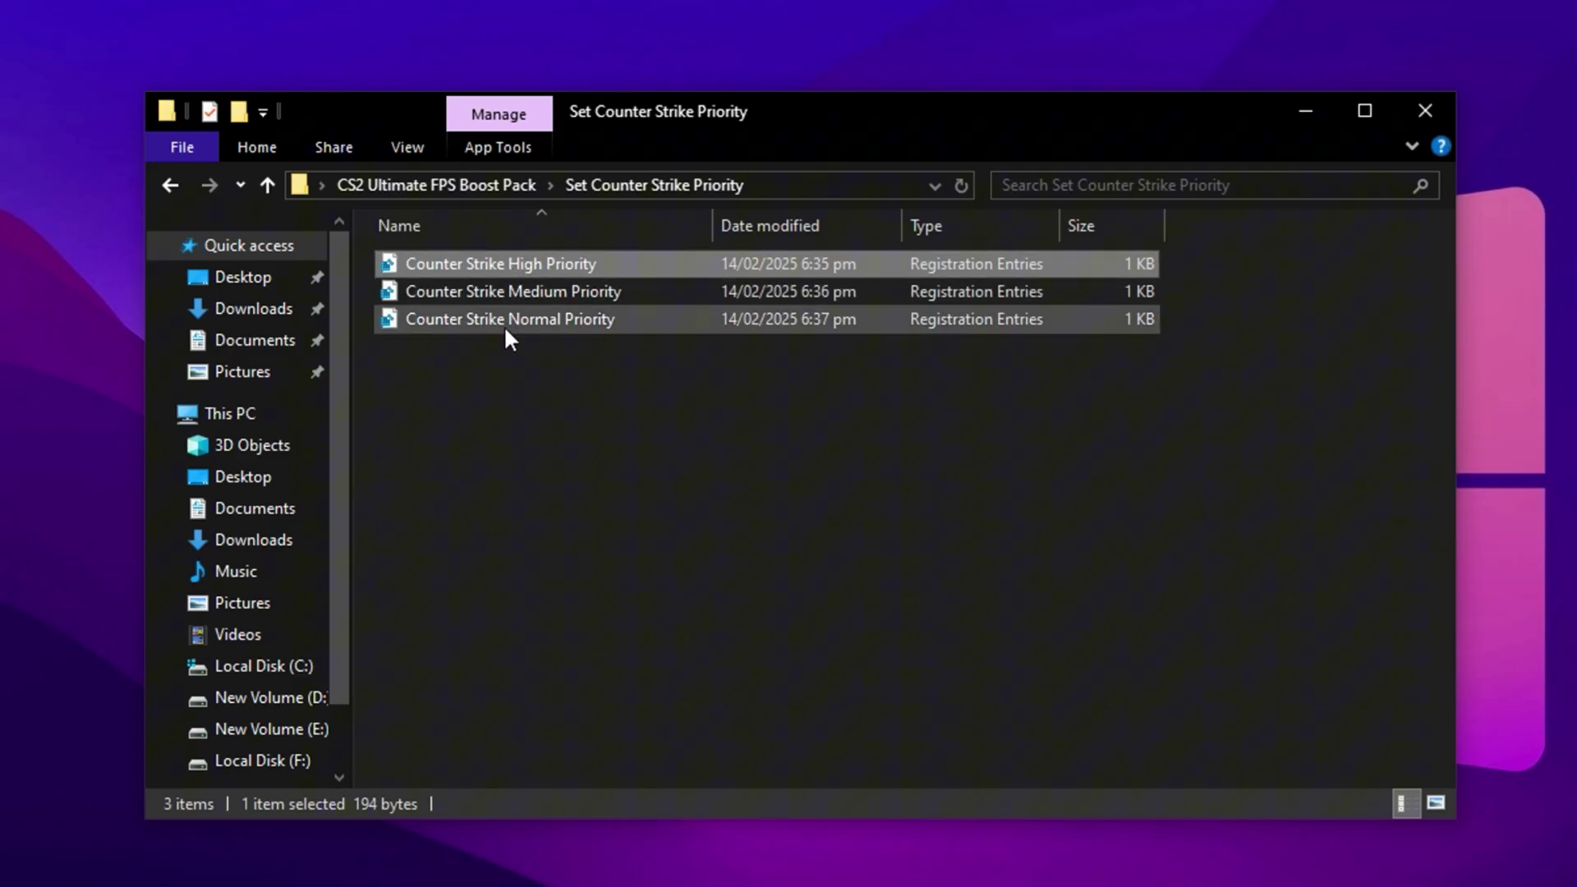
left_click(505, 323)
left_click(524, 291)
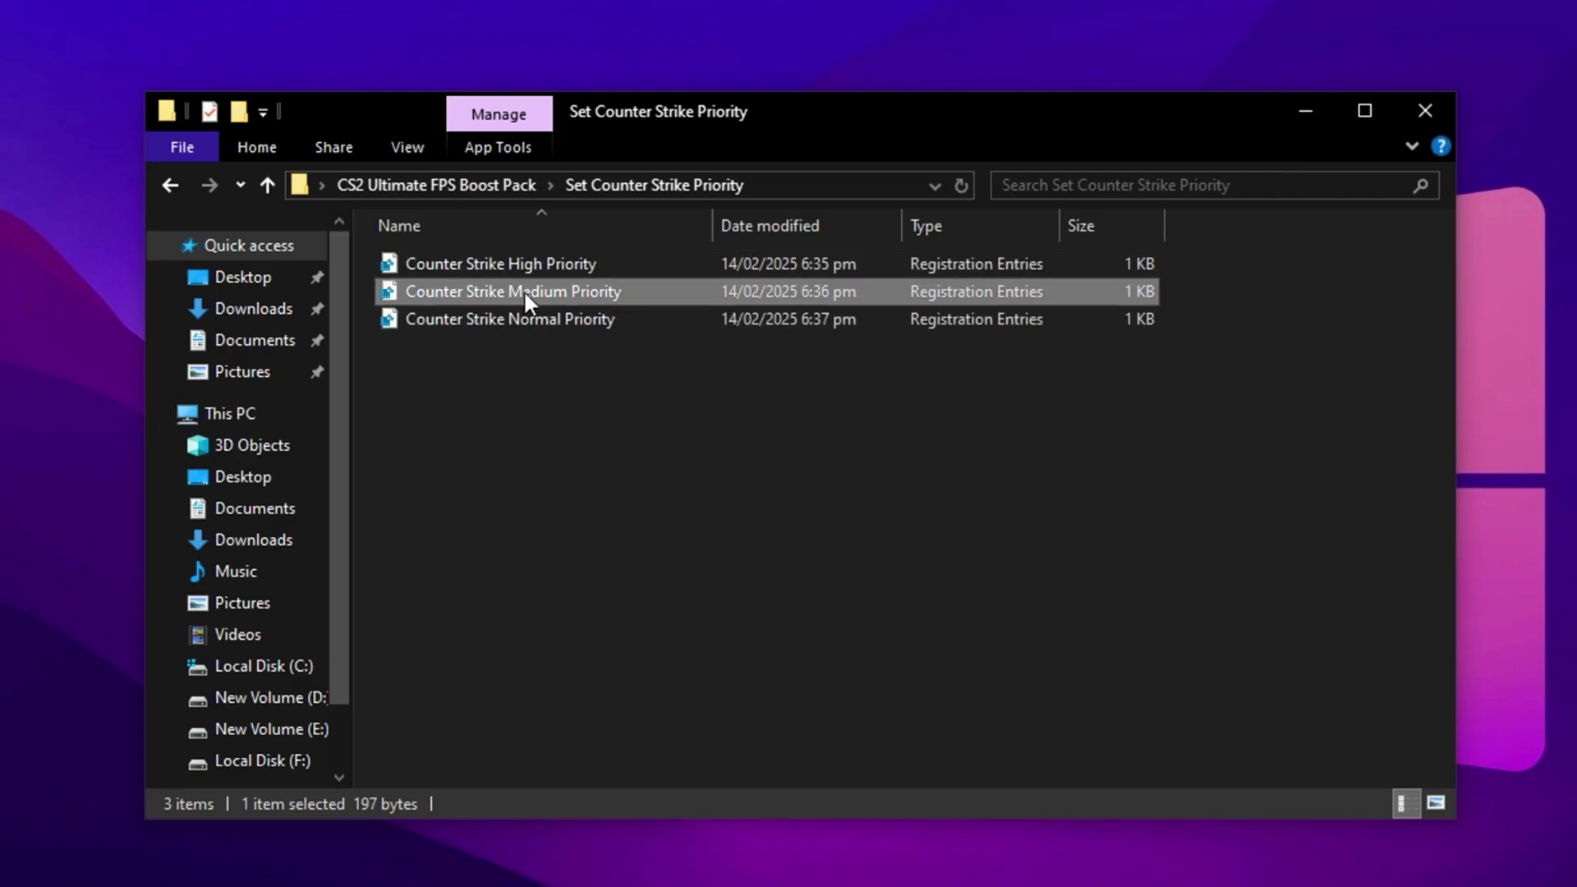
left_click(549, 266)
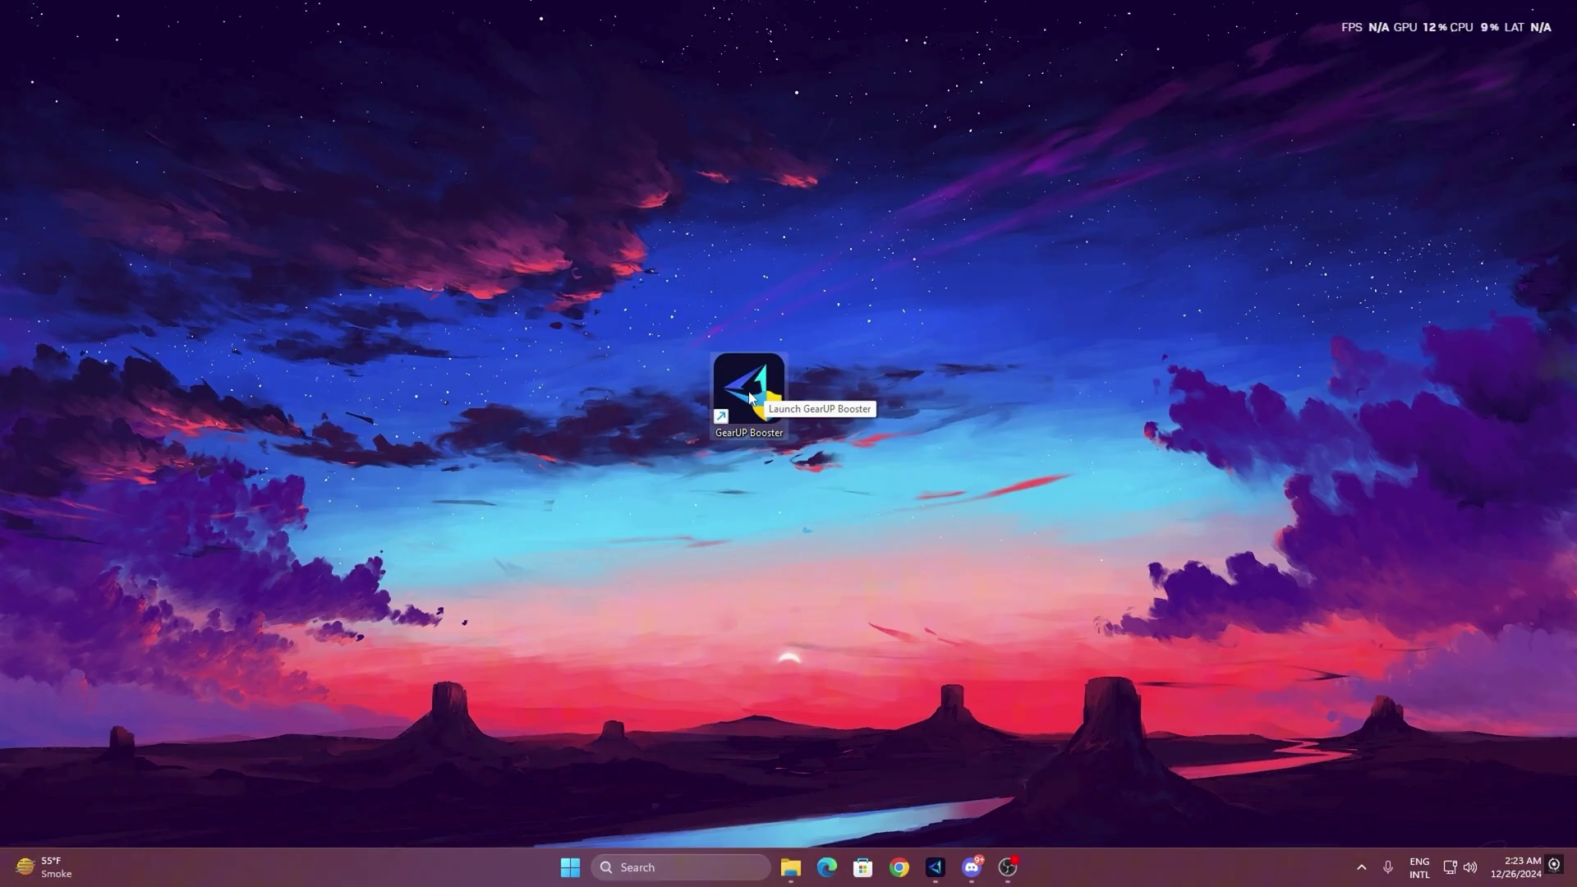
Step: Launch GearUP Booster from the desktop and browse its Games catalogue
double_click(719, 382)
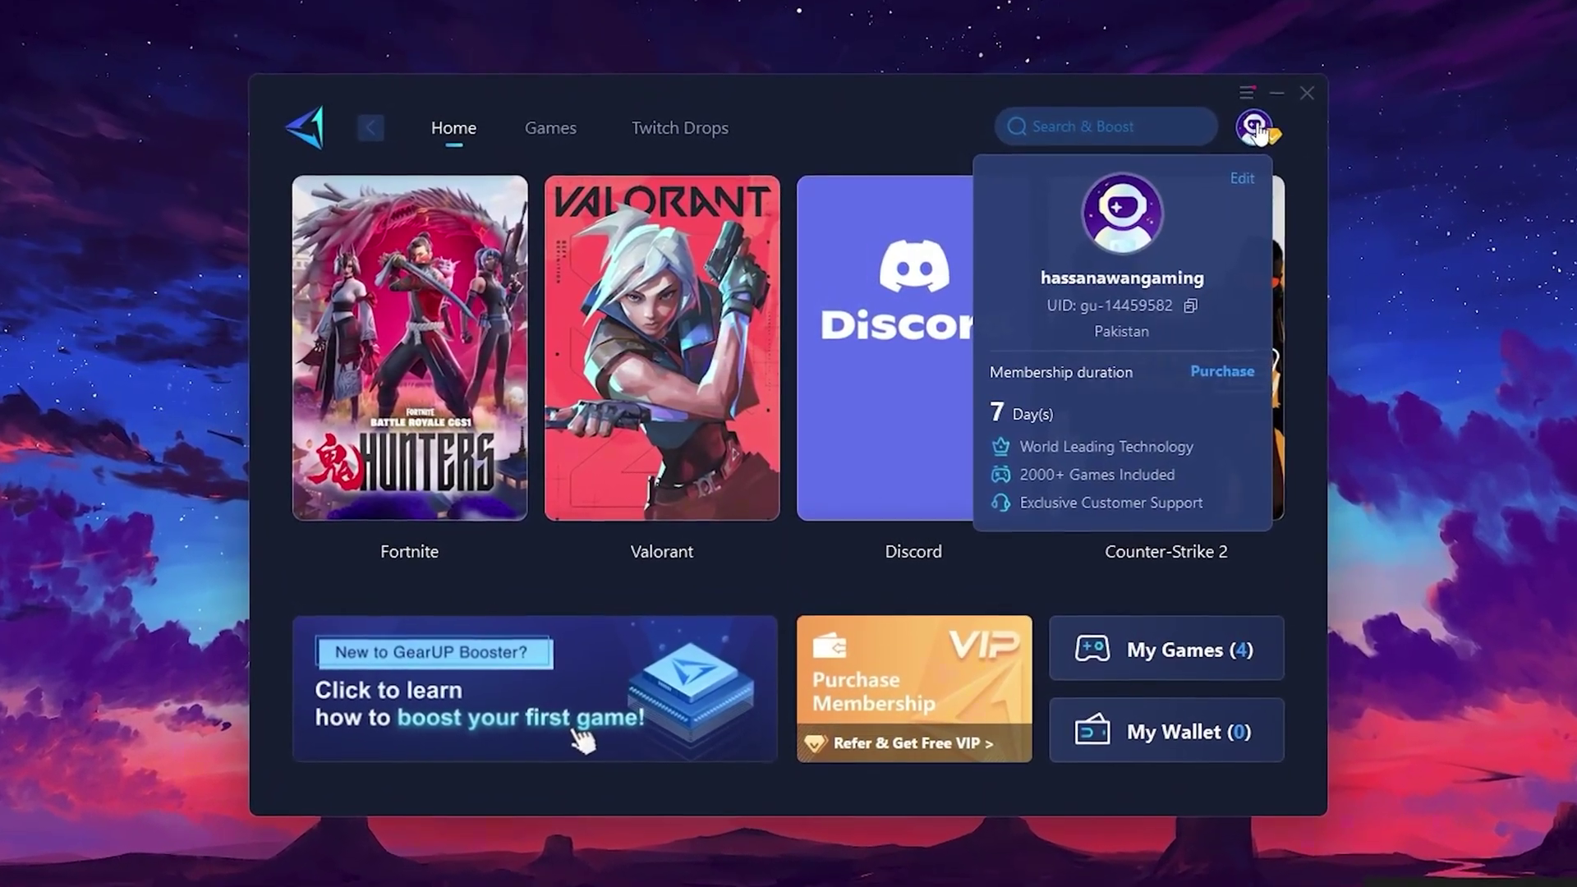
mouse_move(965, 224)
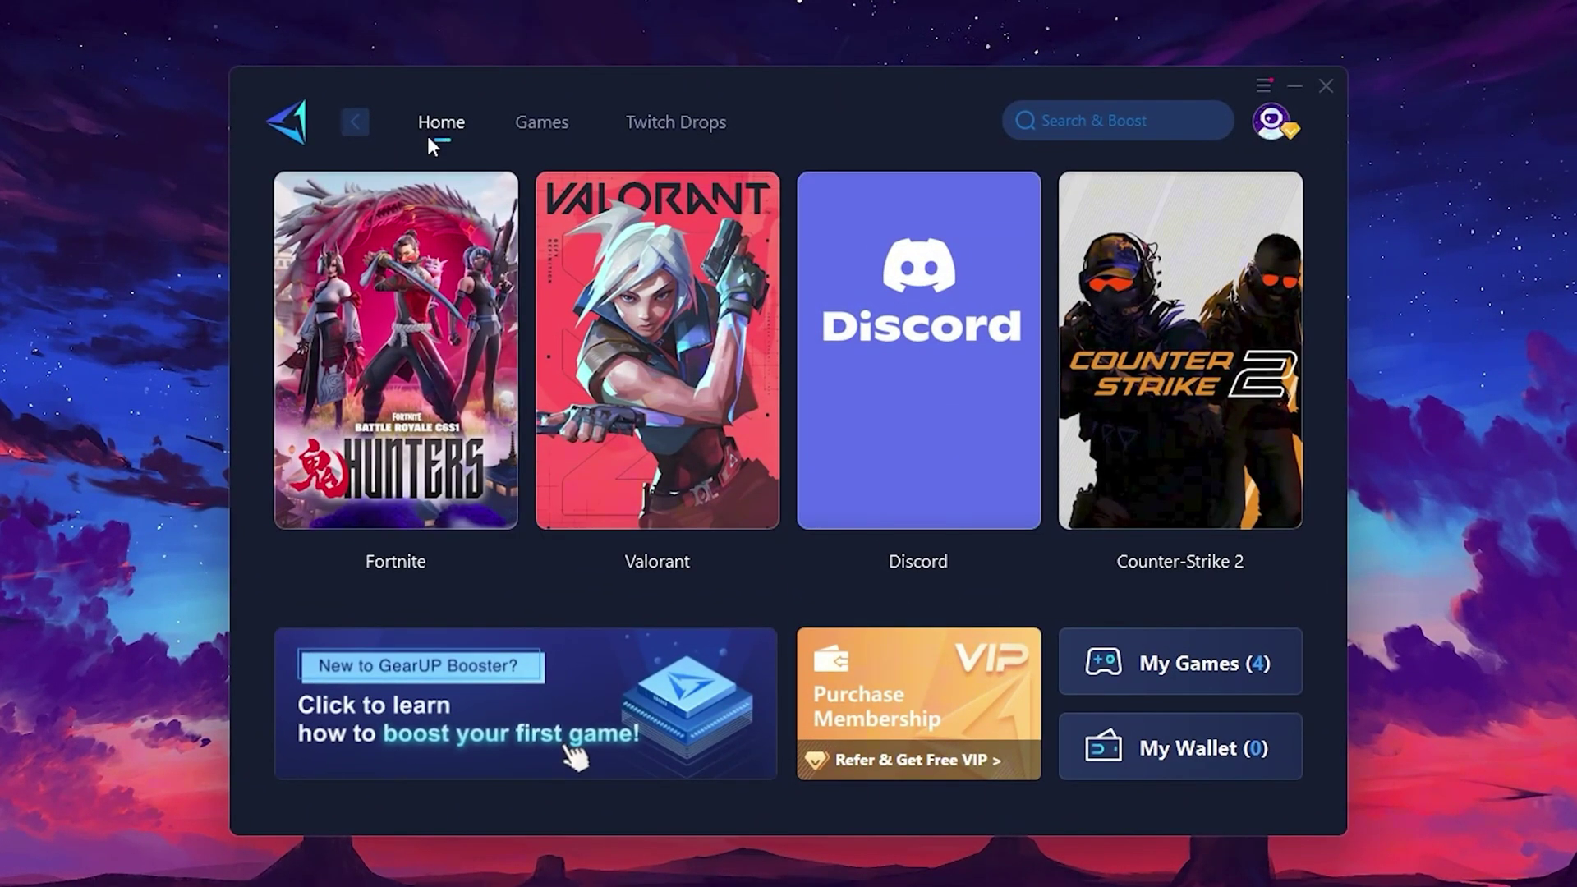
mouse_move(383, 287)
mouse_move(1201, 320)
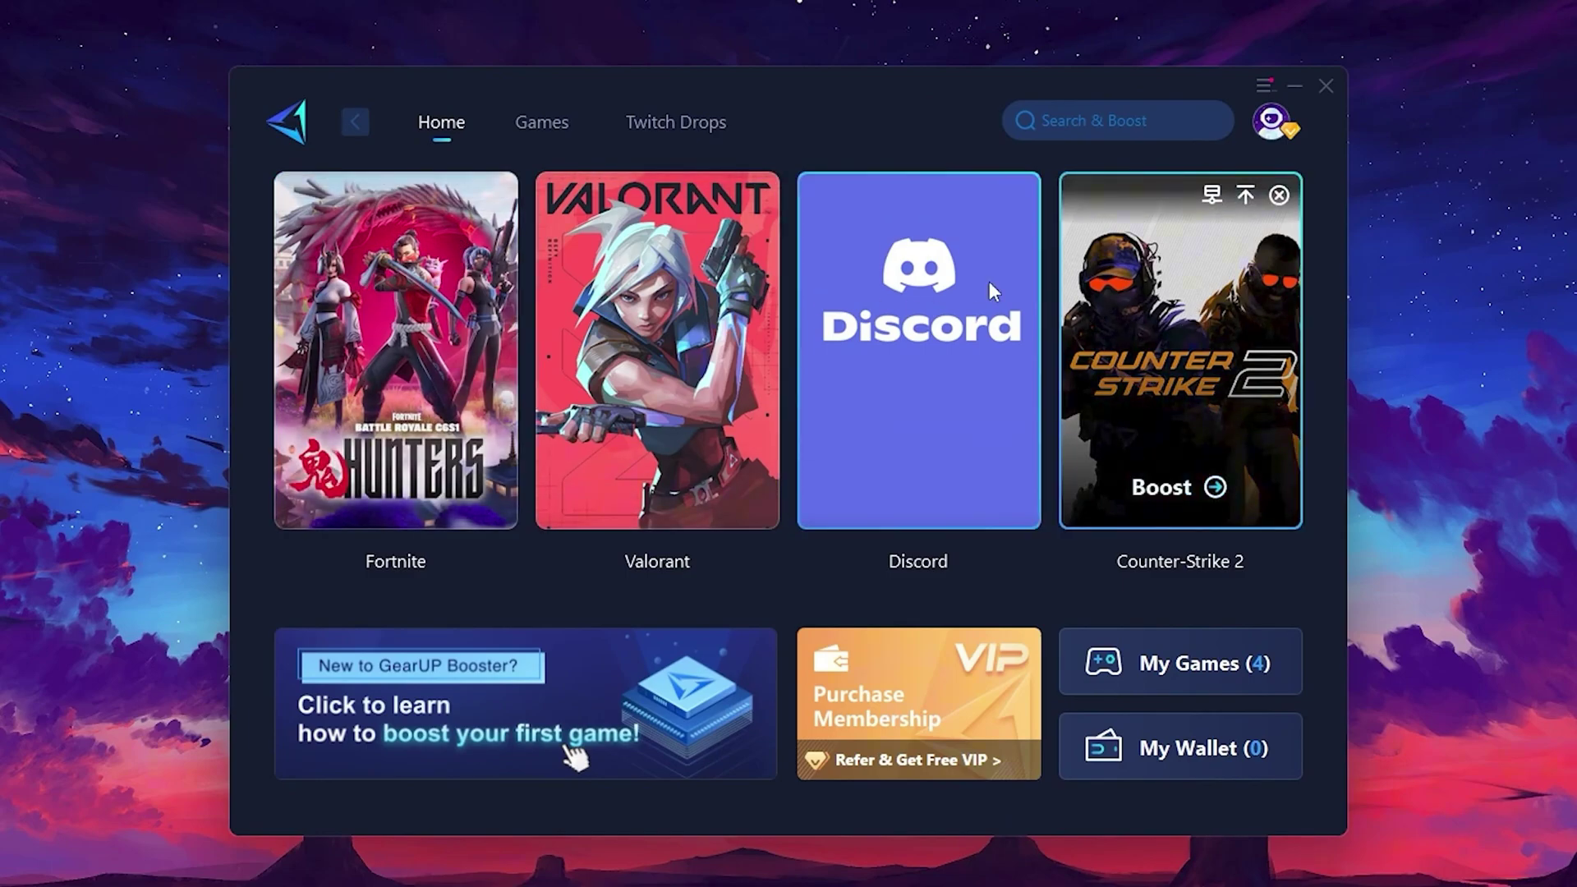
left_click(532, 125)
mouse_move(690, 291)
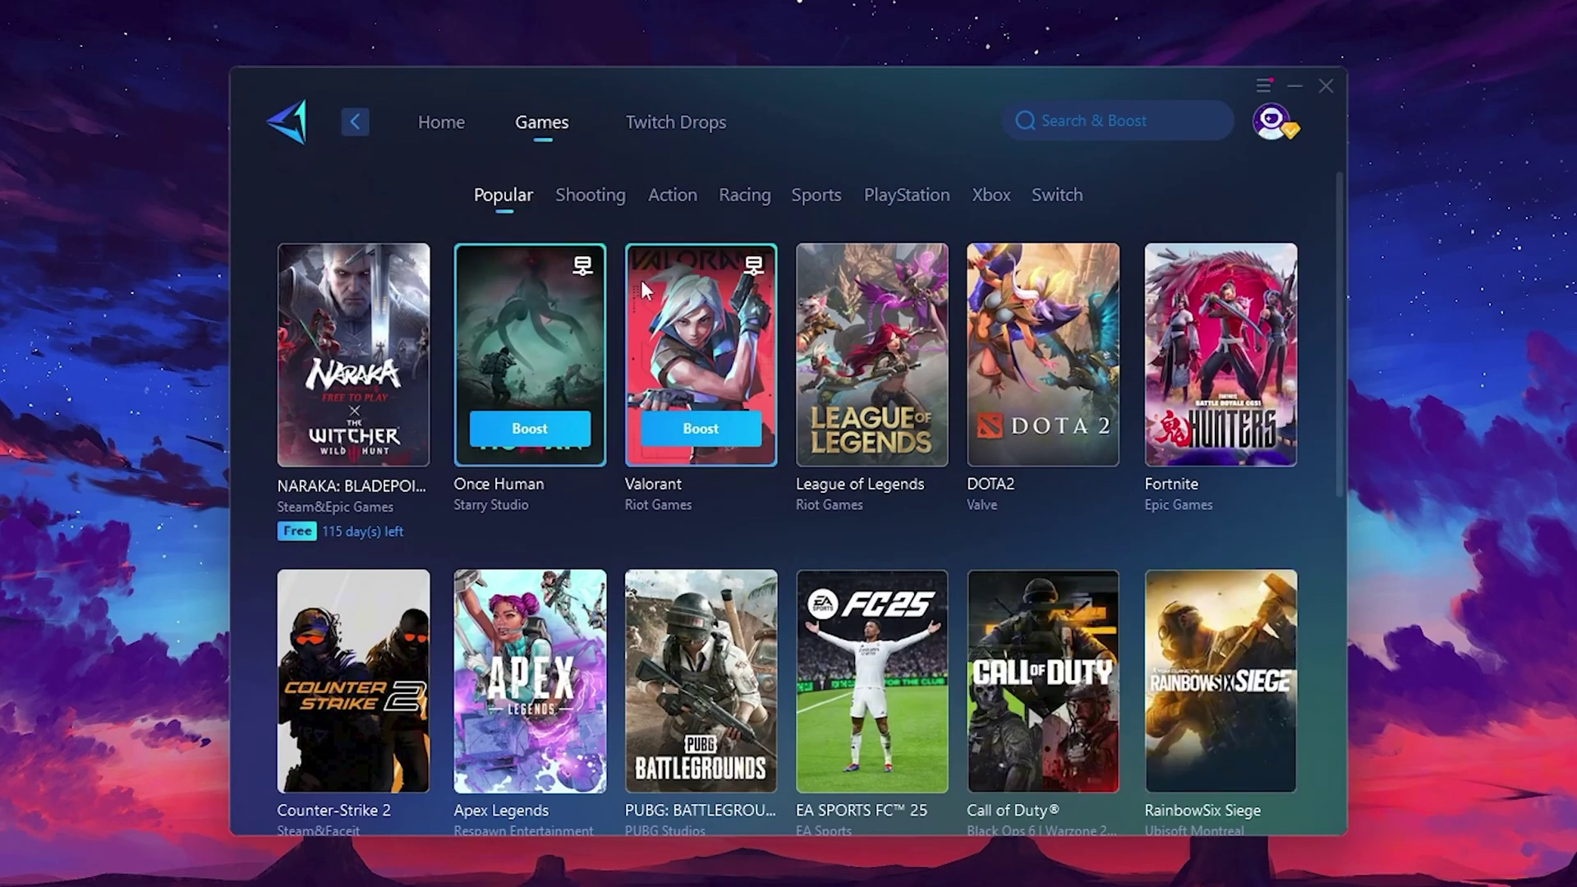
mouse_move(1086, 294)
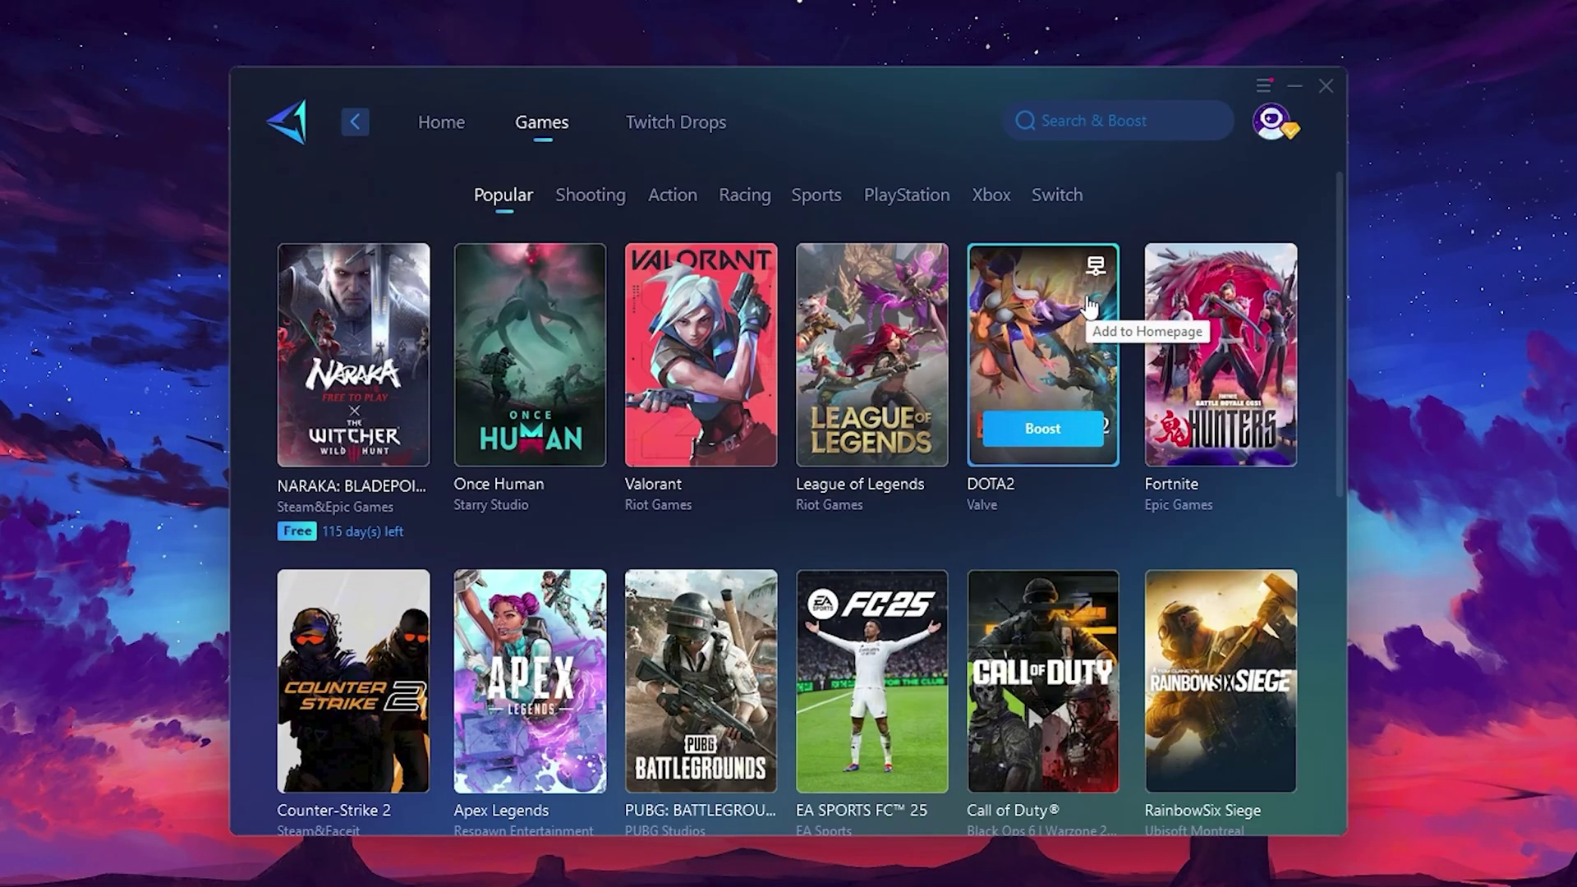
Step: Back on the Home page, start boosting Fortnite
left_click(444, 137)
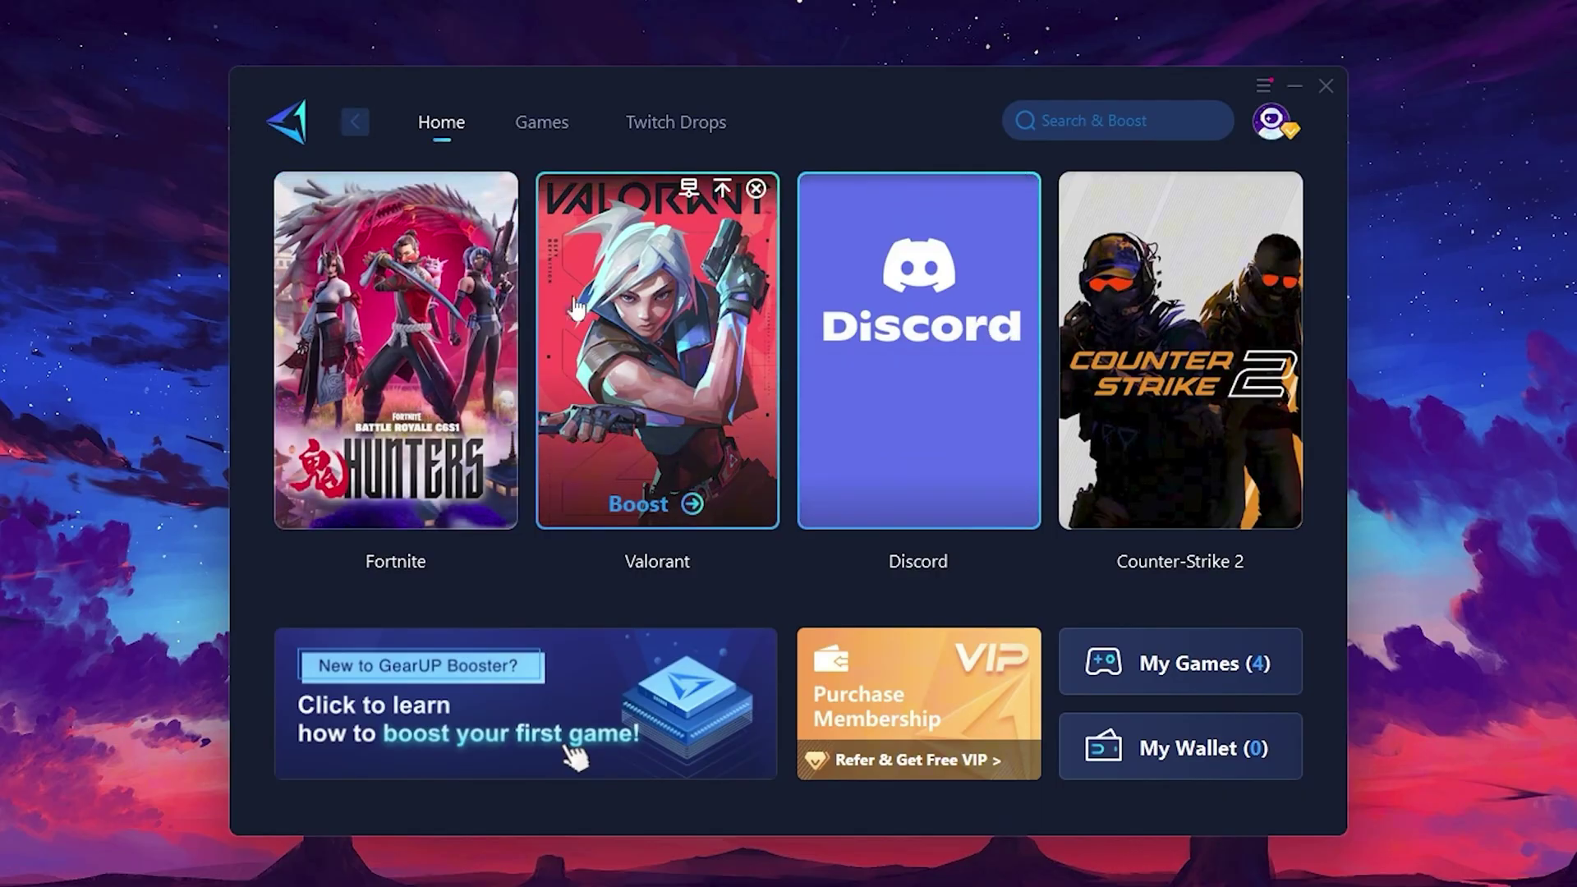
mouse_move(421, 333)
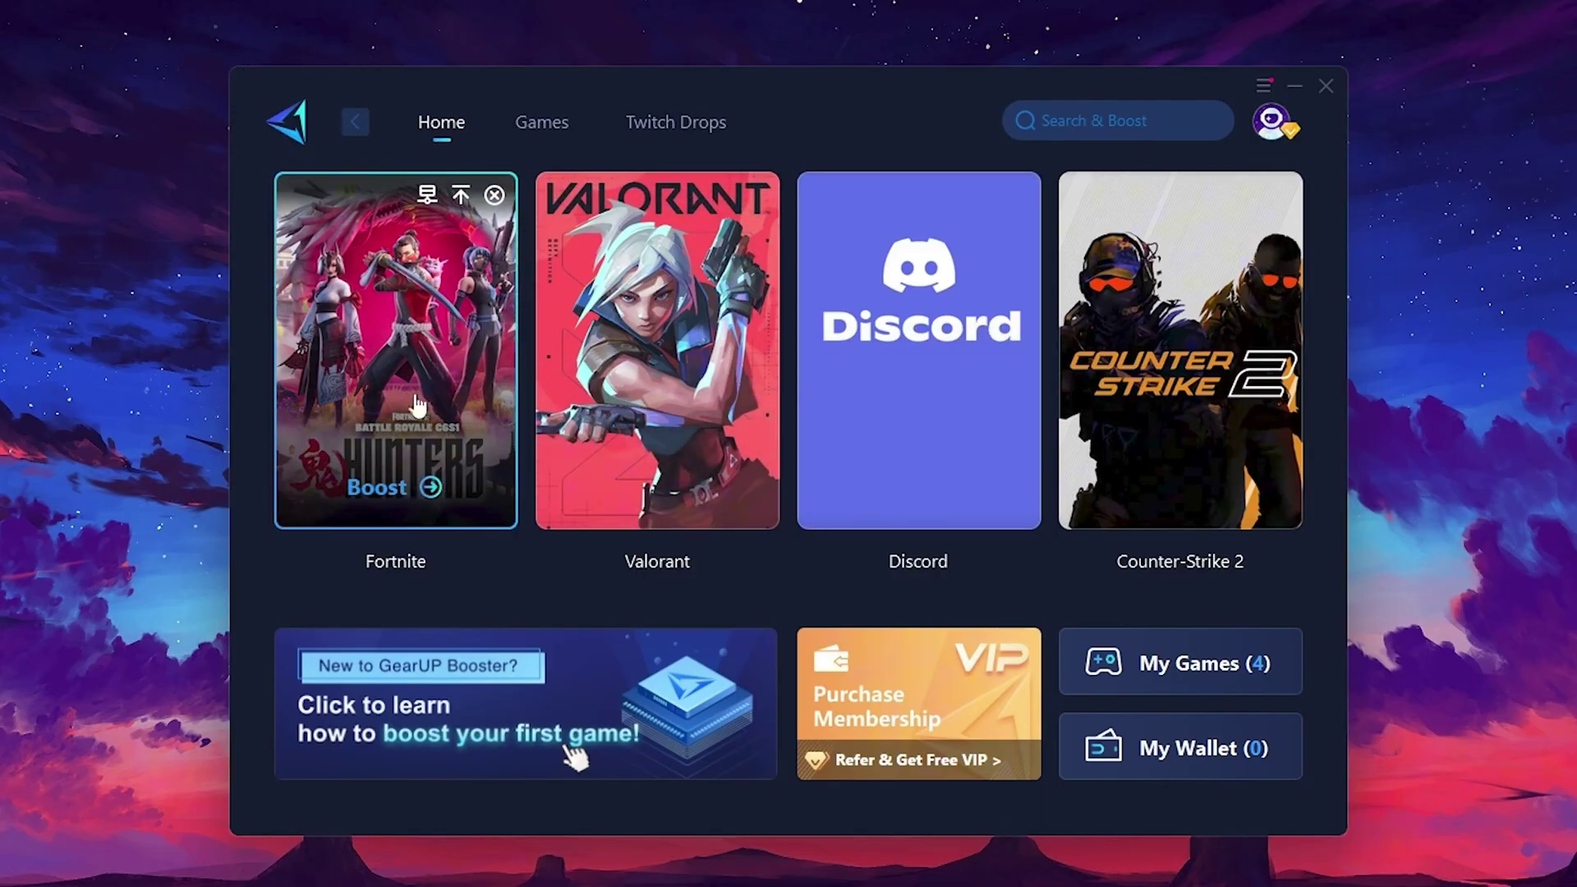
left_click(379, 490)
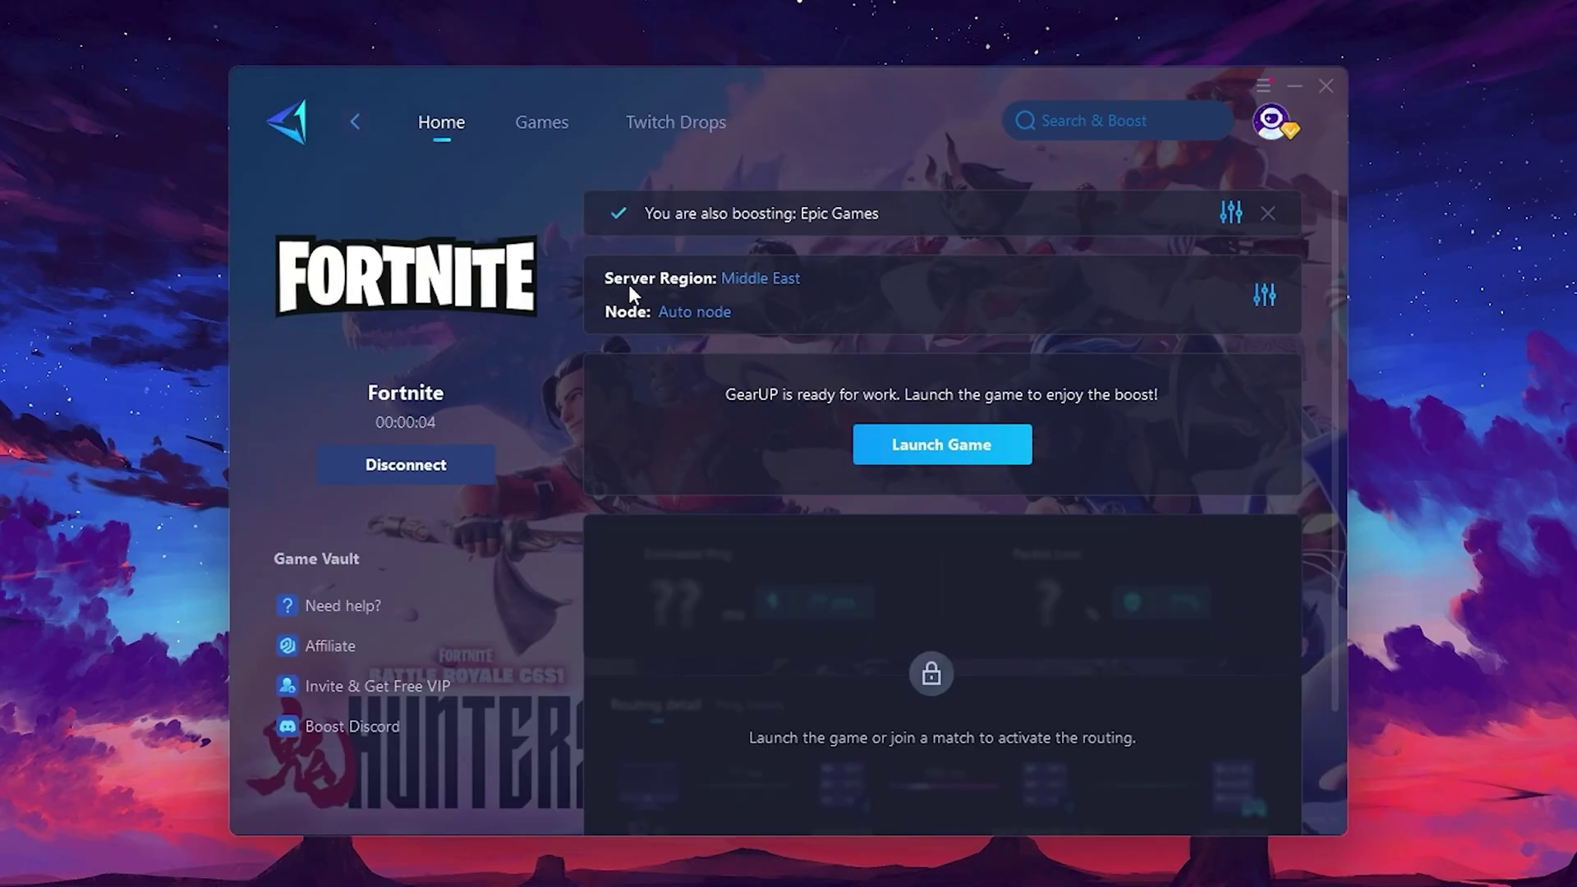
left_click(776, 279)
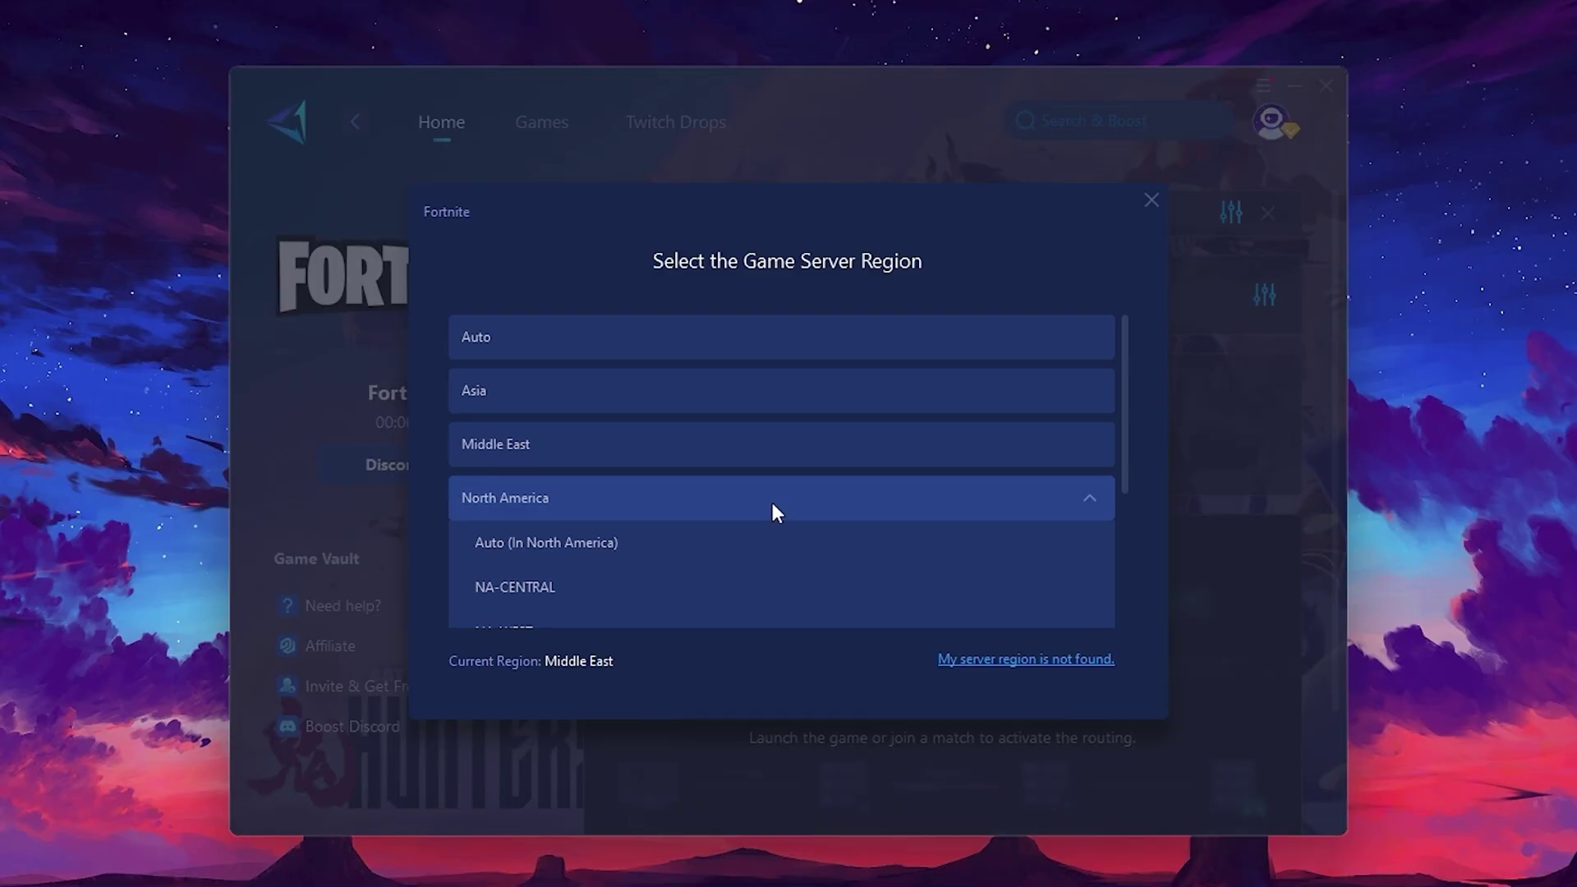
scroll(546, 428, "down", 1)
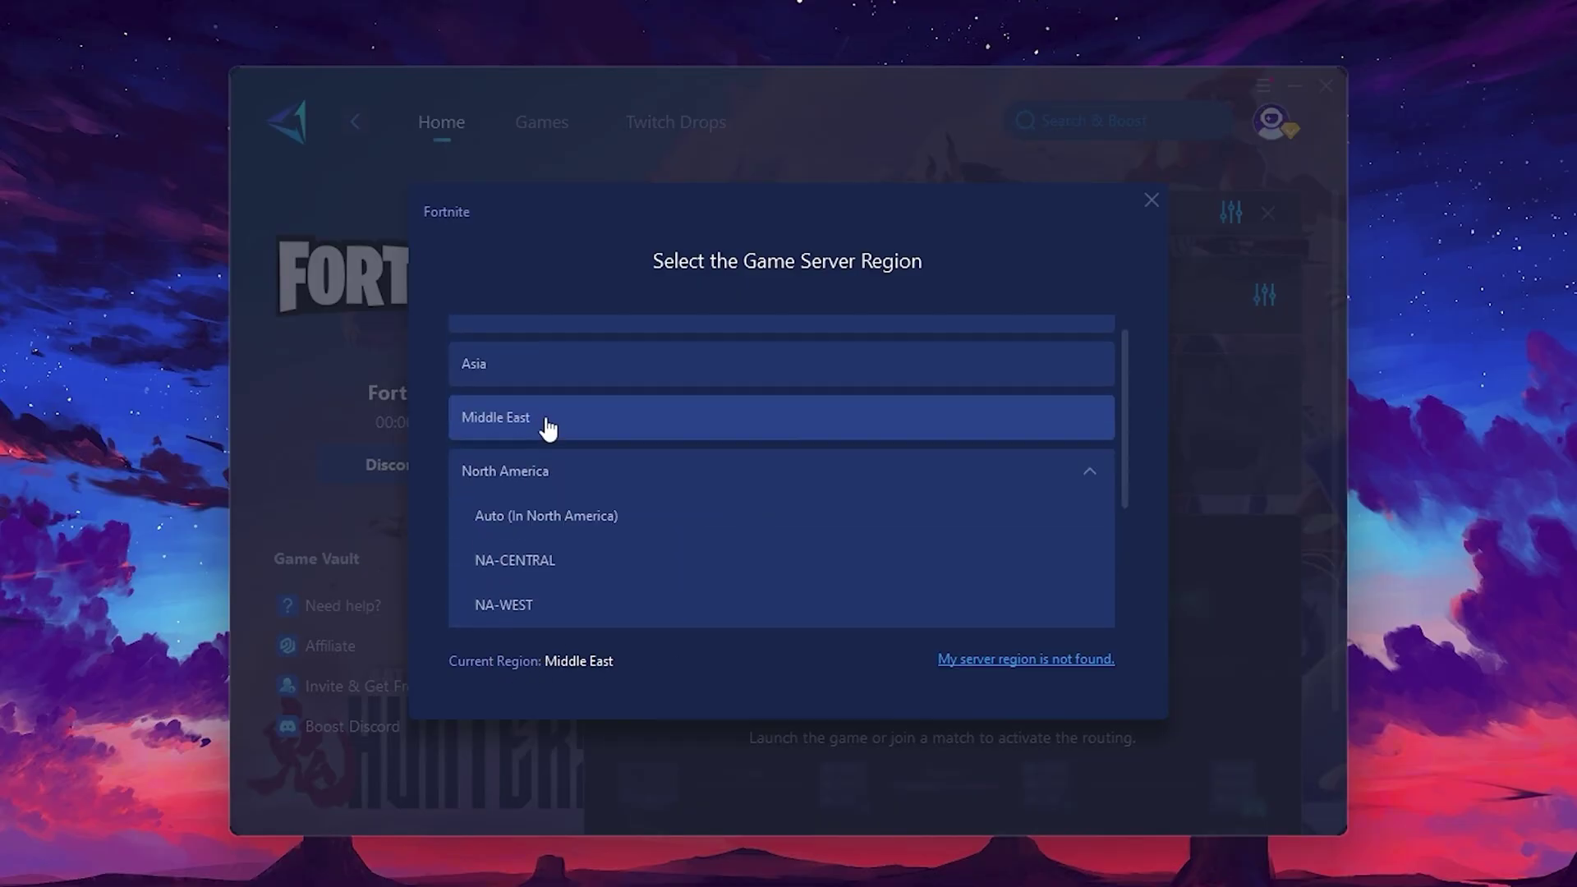
left_click(1151, 199)
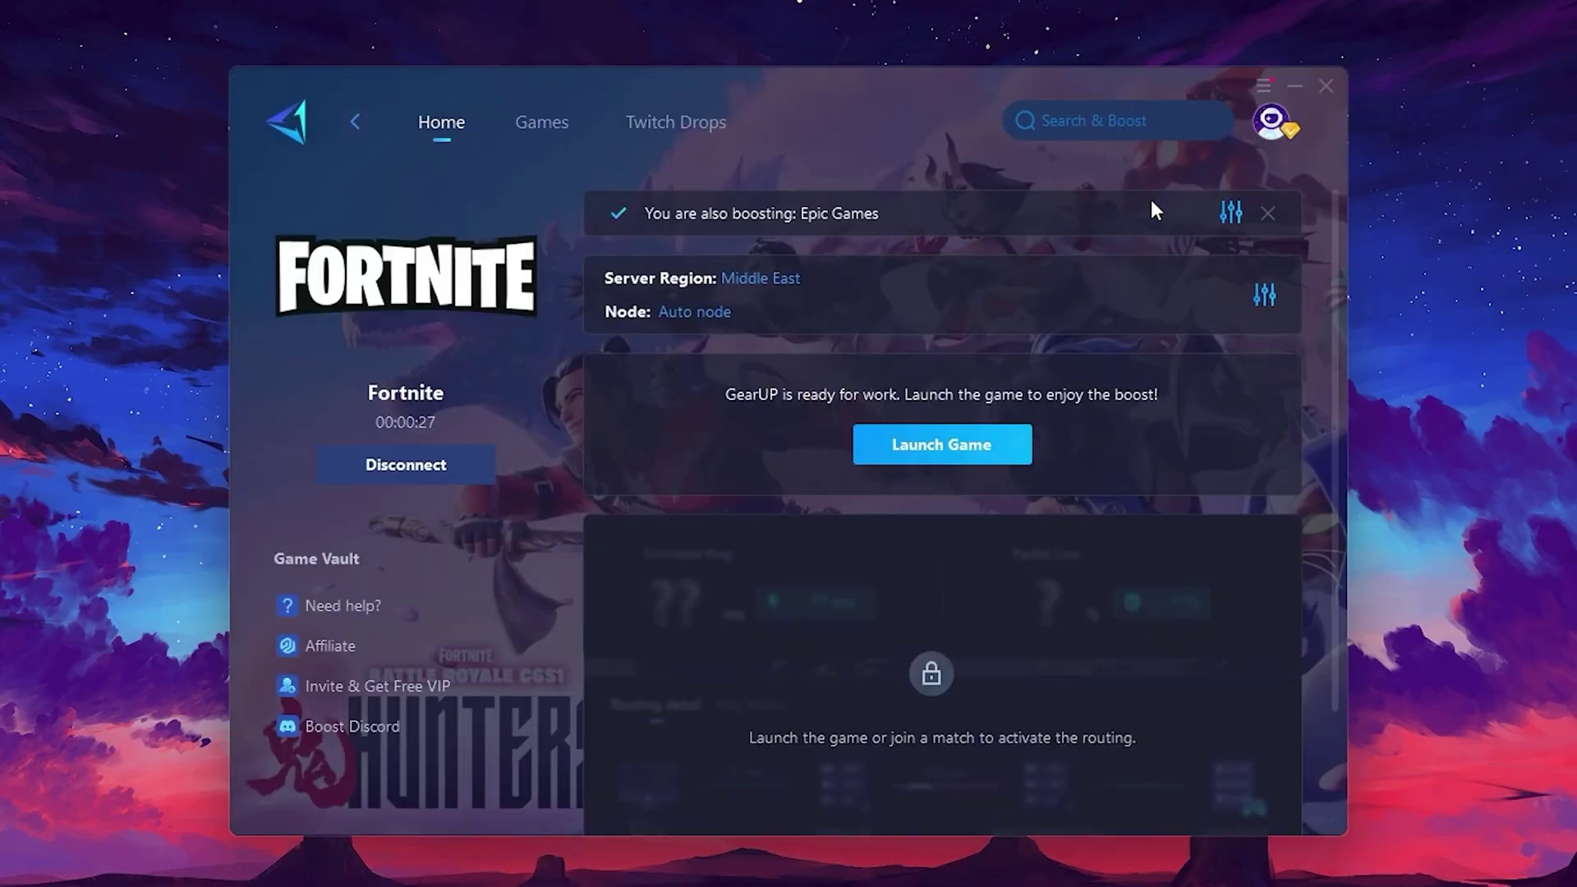
Step: Look through the game server node list and keep Auto node
left_click(687, 319)
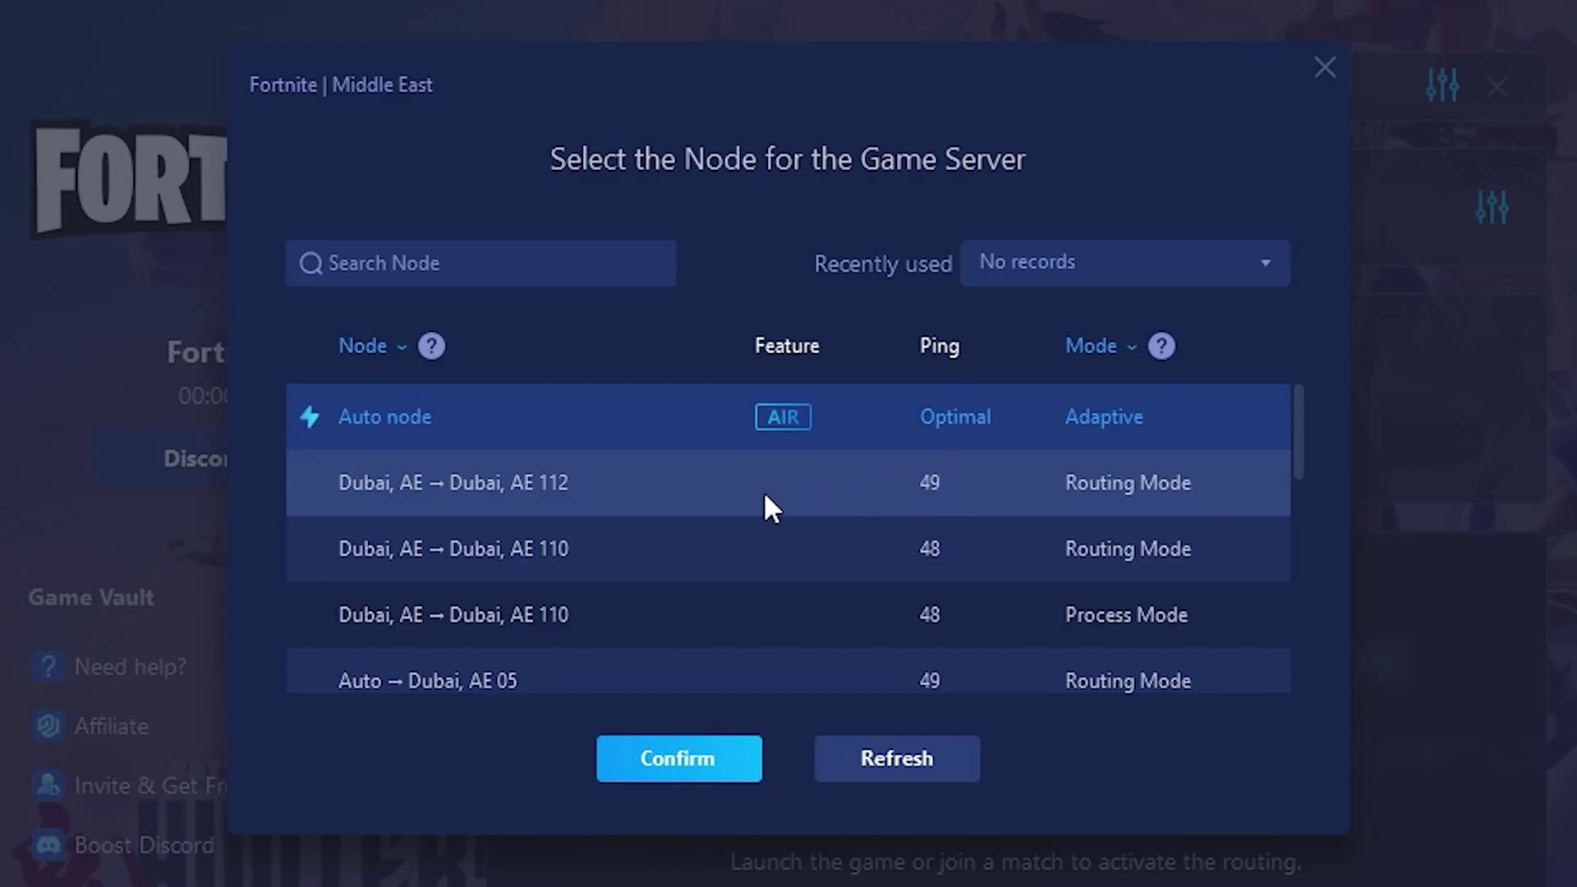
scroll(904, 492, "down", 2)
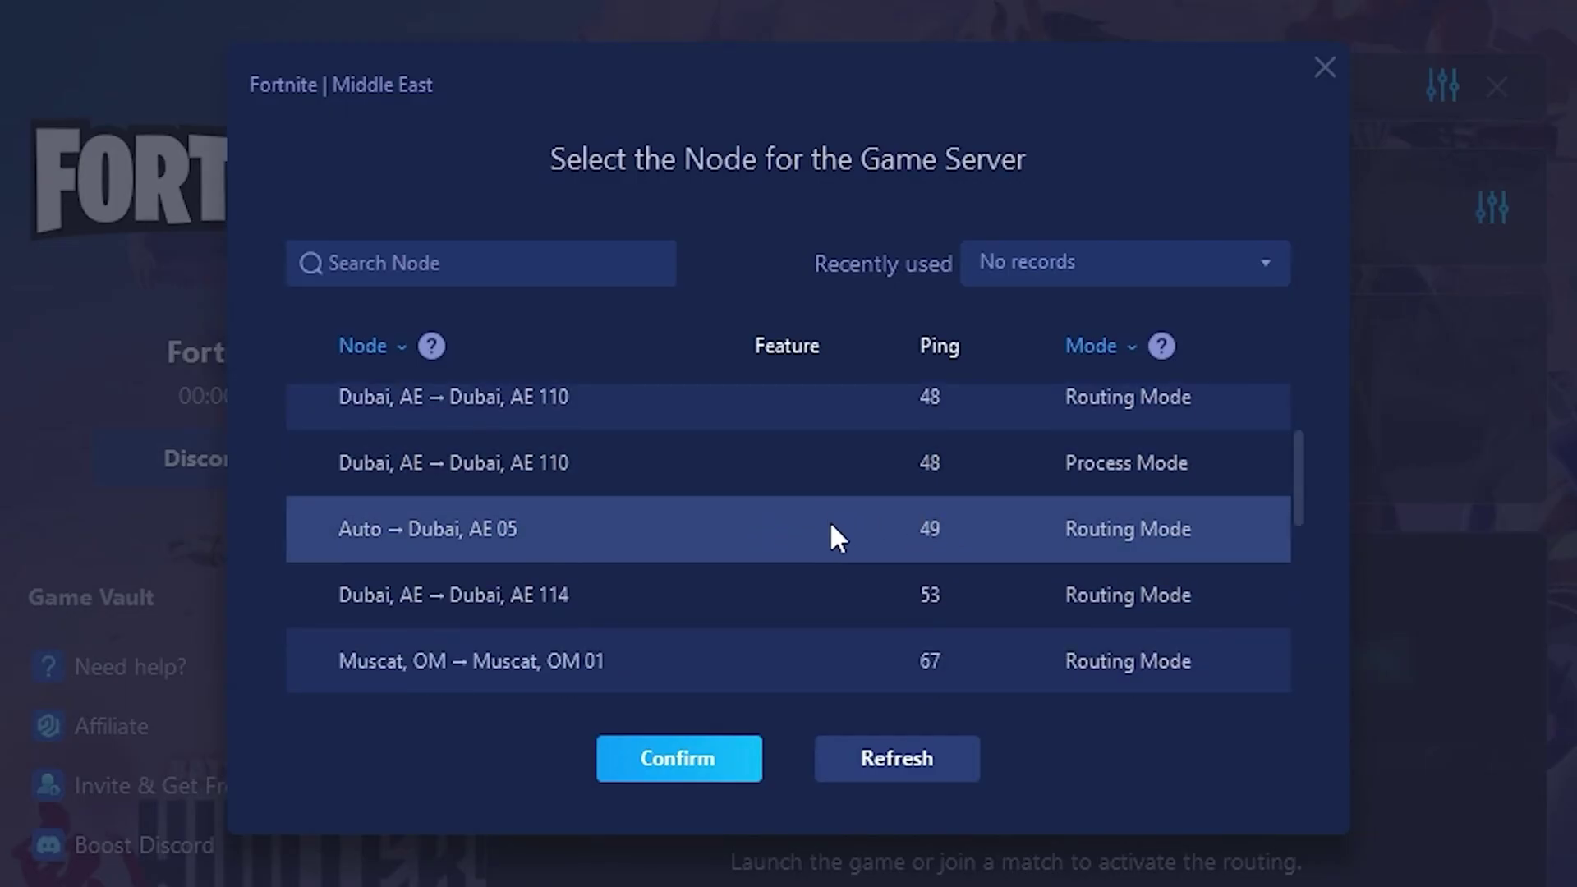
scroll(944, 534, "up", 2)
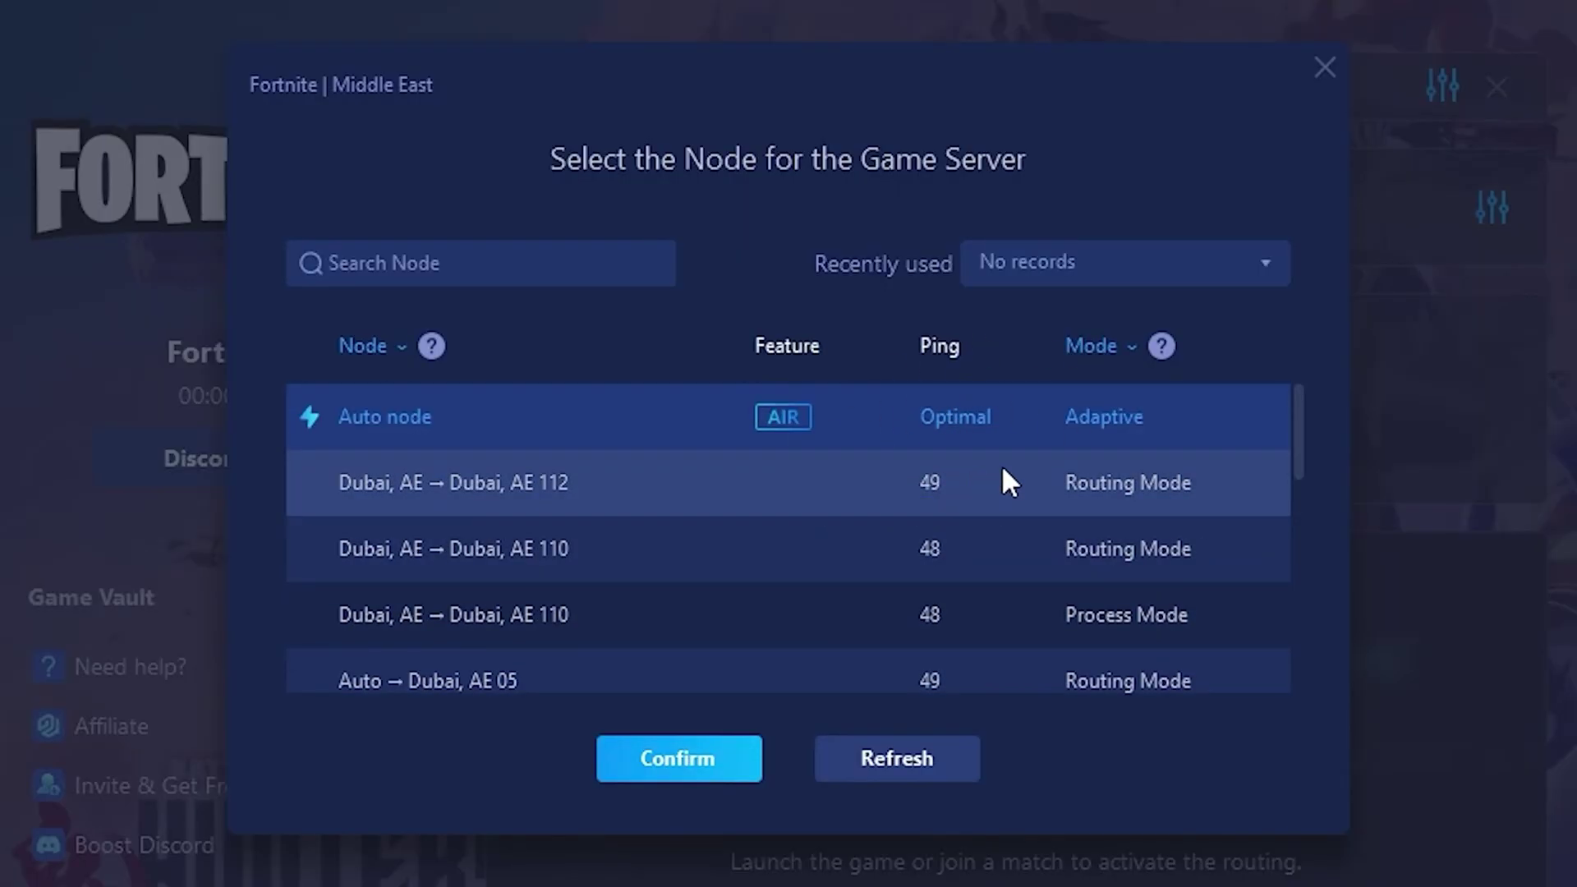
left_click(1325, 69)
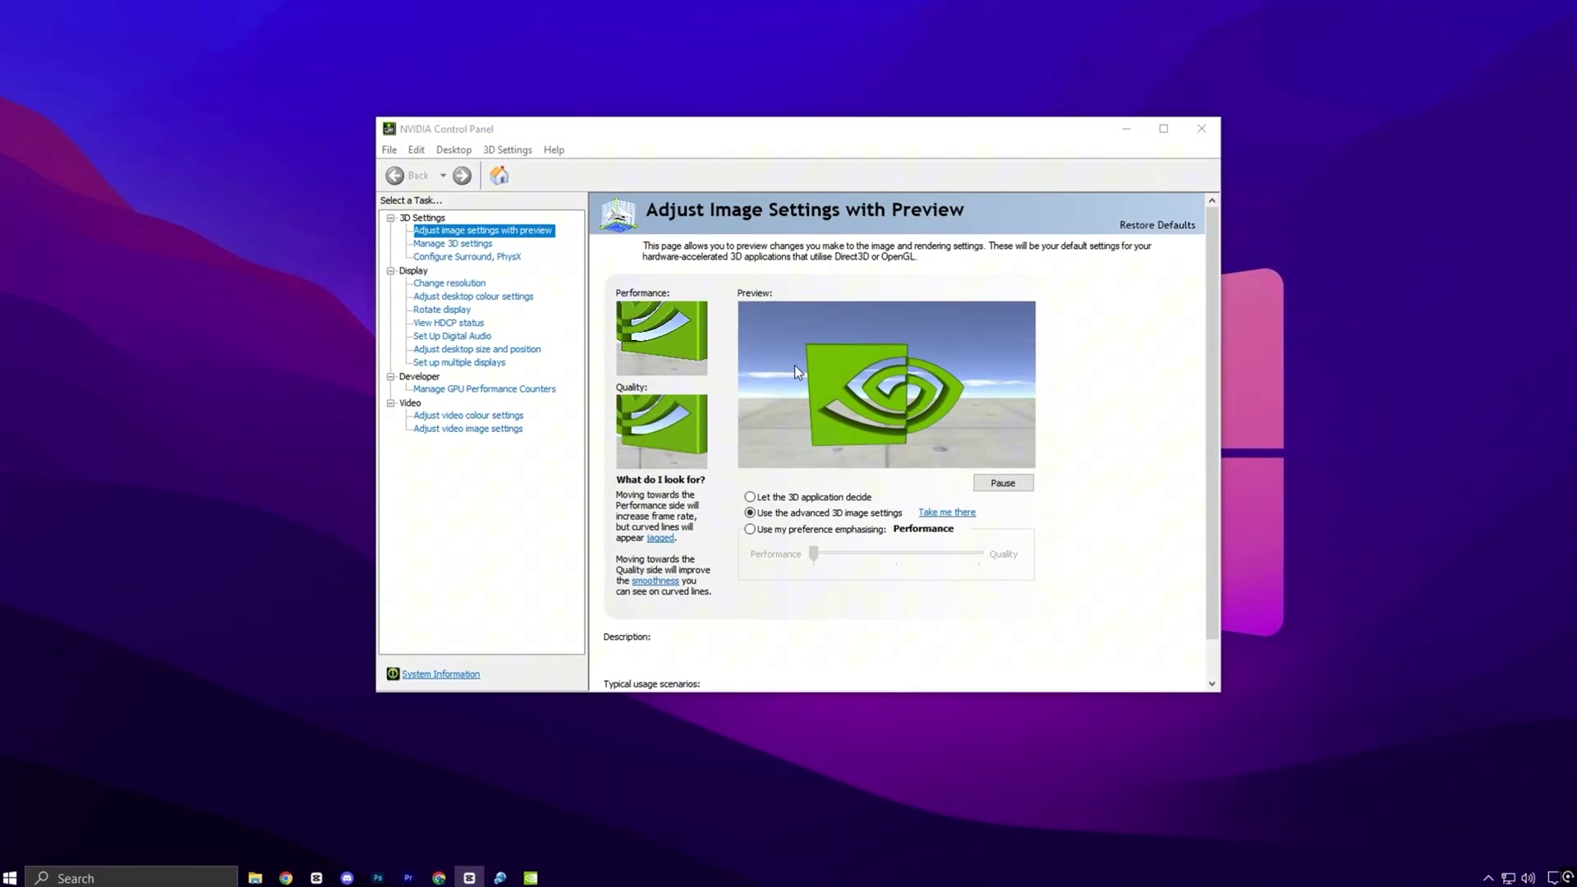
Step: In Manage 3D settings, set Power management mode to Prefer maximum performance and Texture filtering - Quality to High performance
left_click(454, 244)
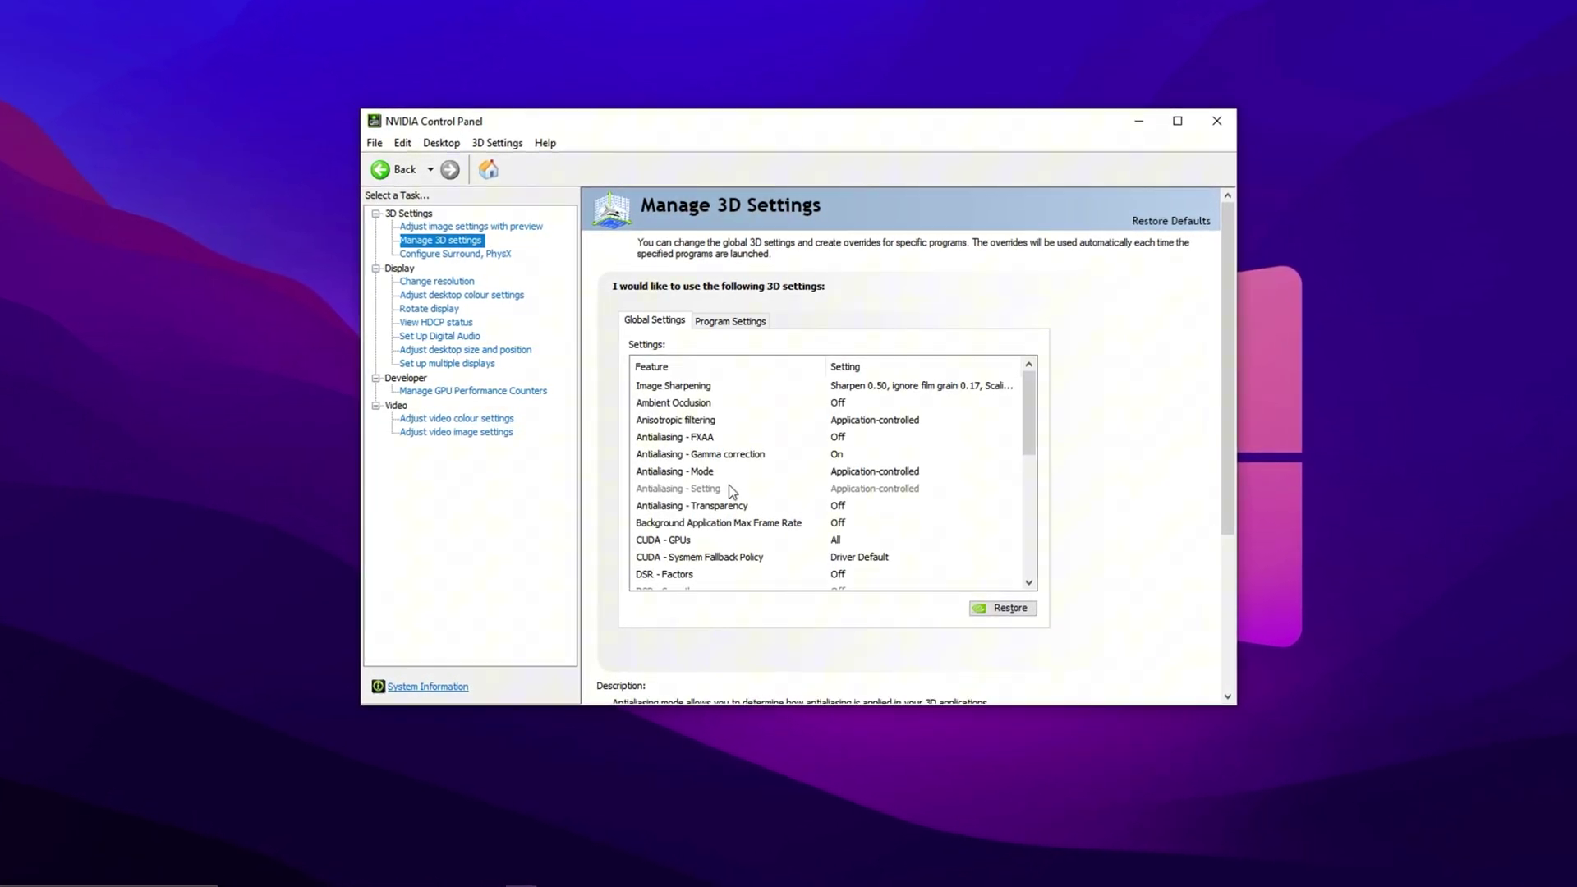
scroll(728, 490, "down", 4)
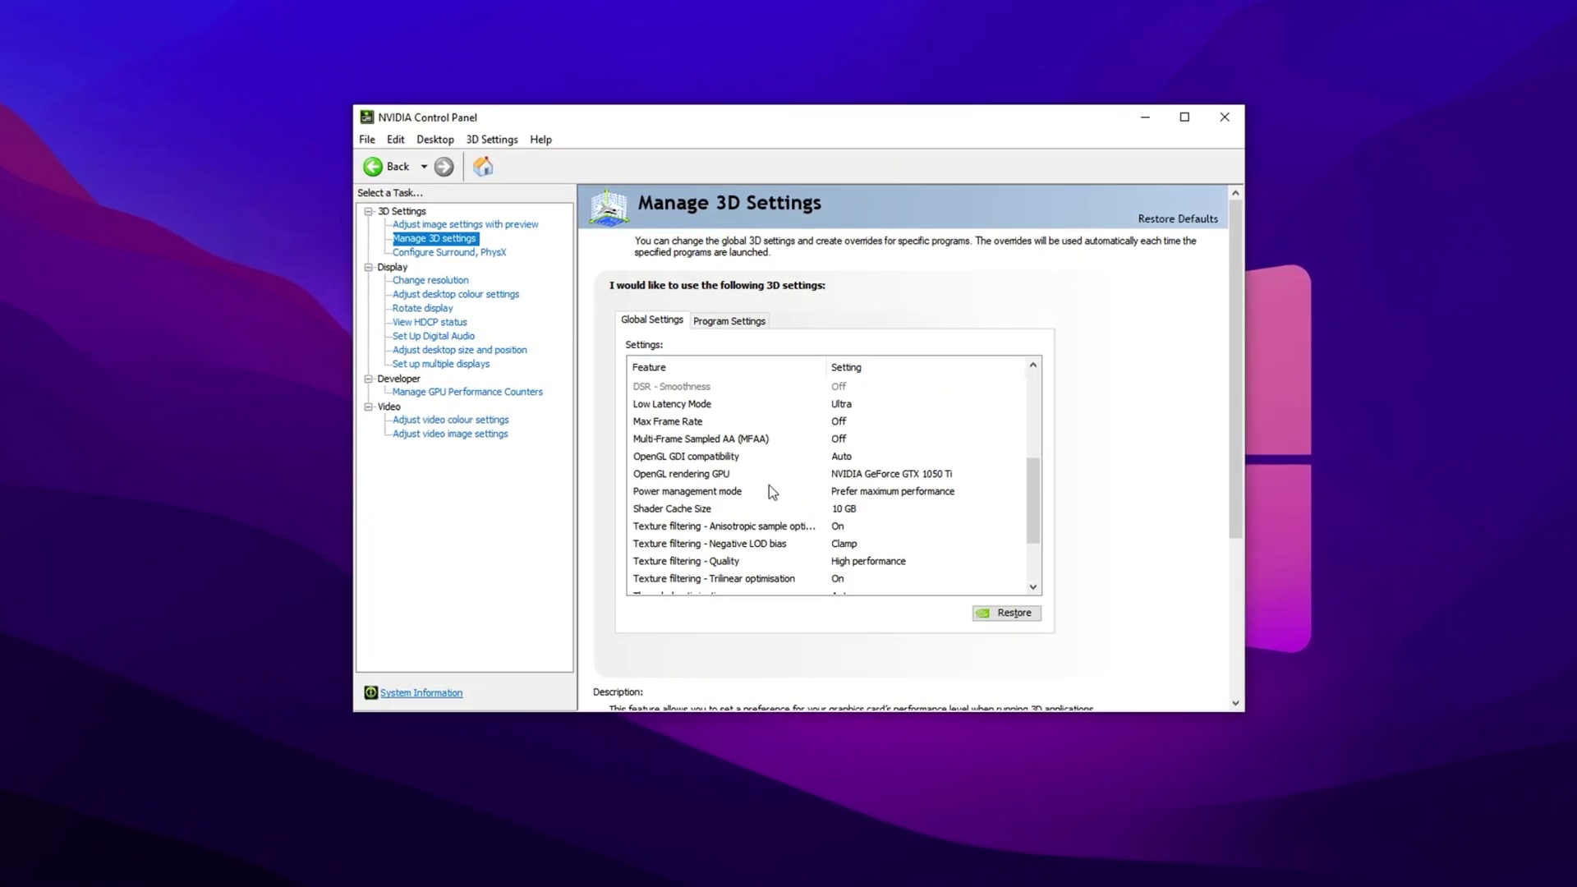
left_click(723, 499)
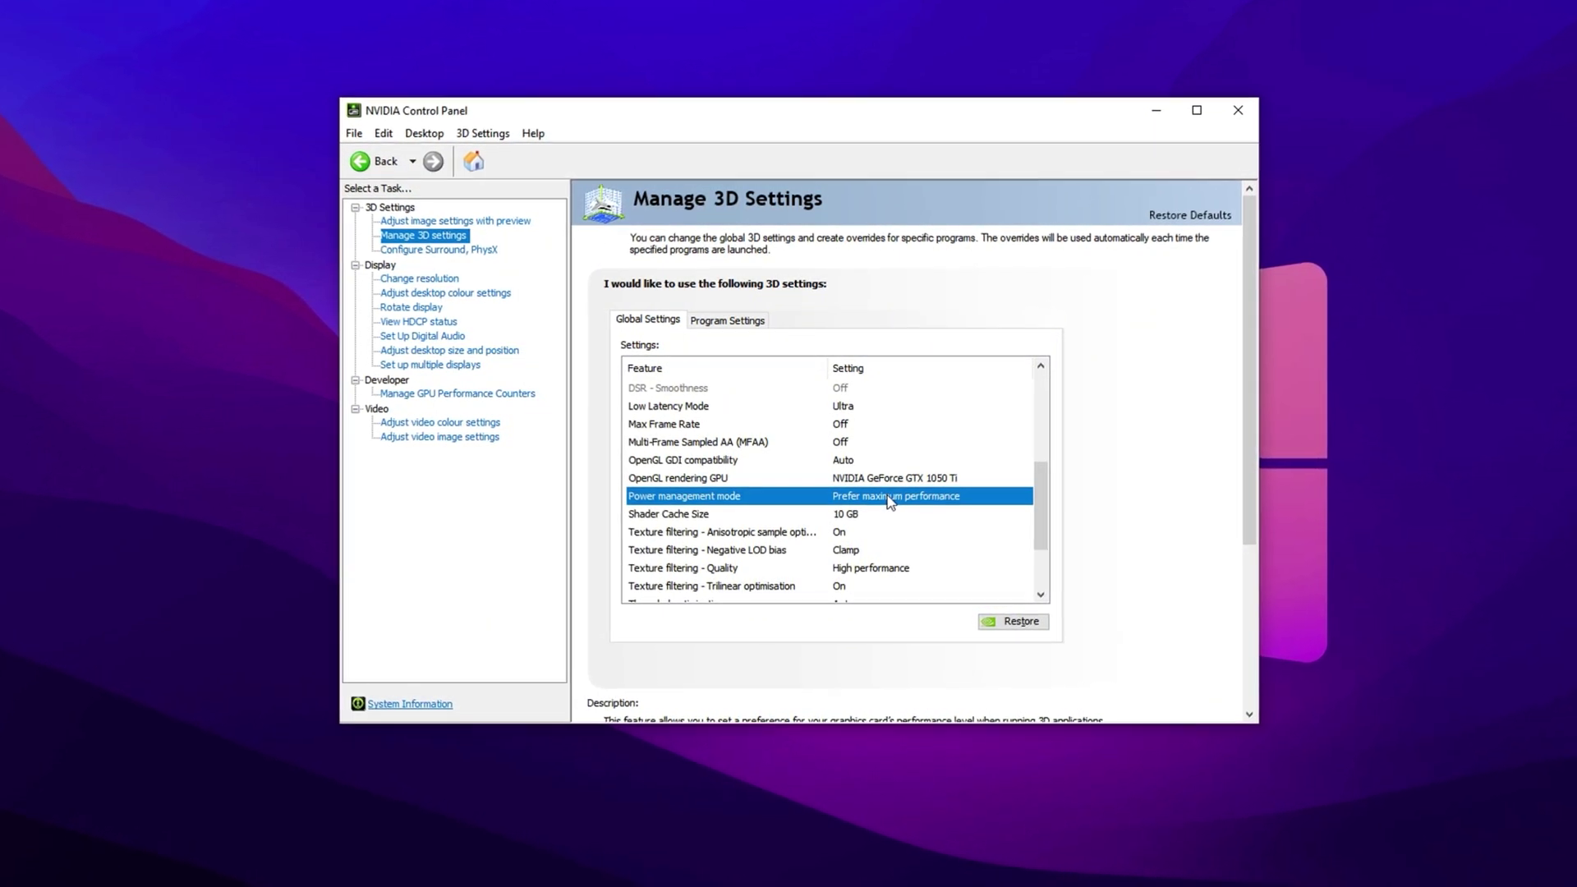
left_click(891, 500)
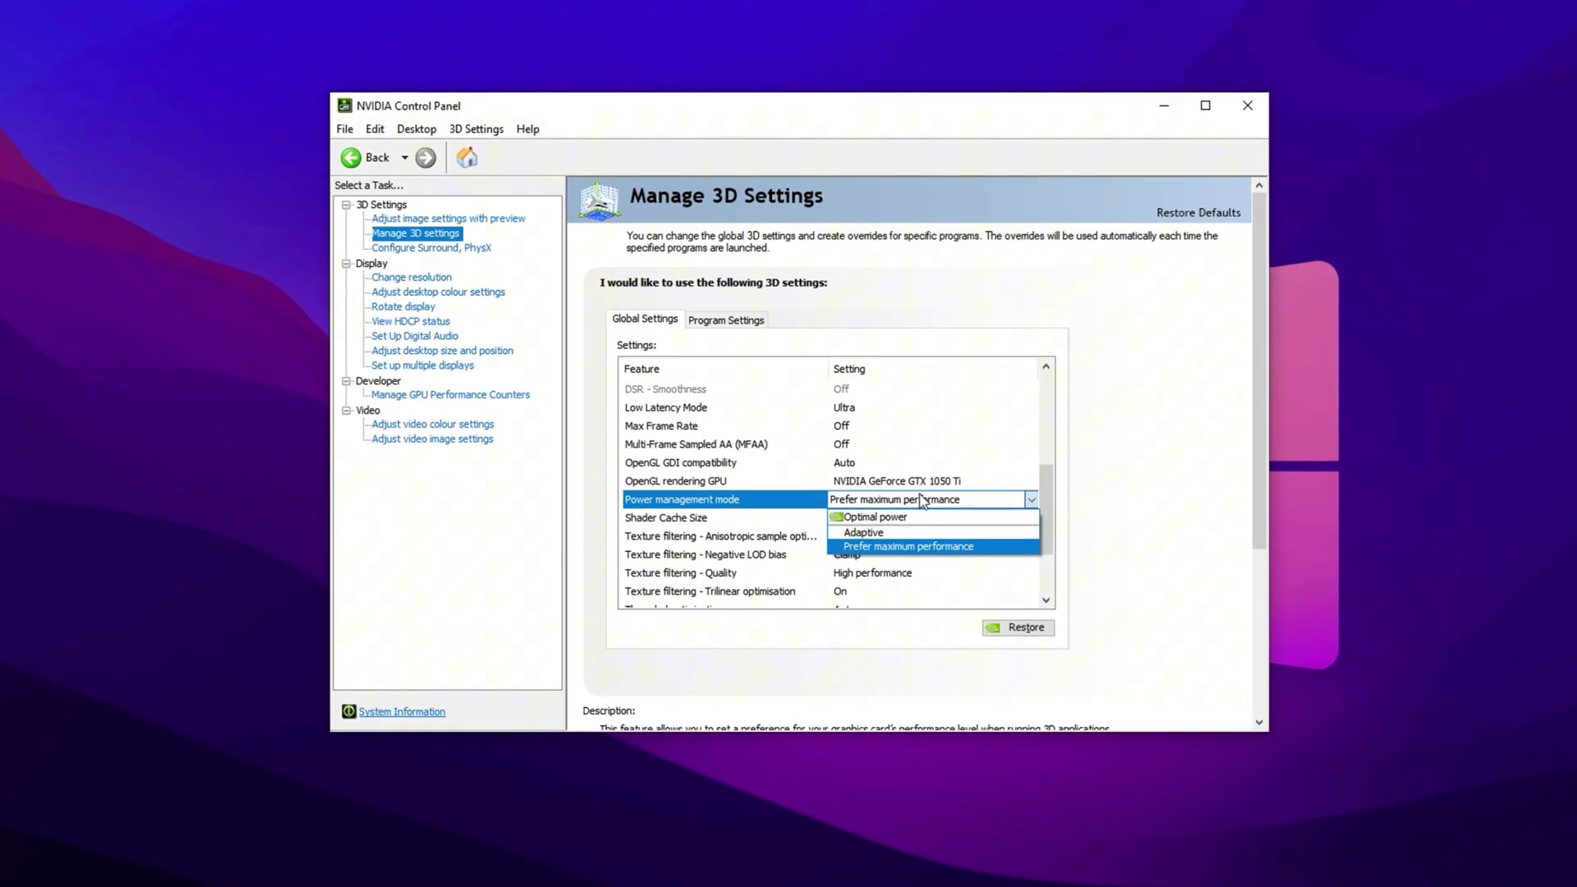
left_click(908, 545)
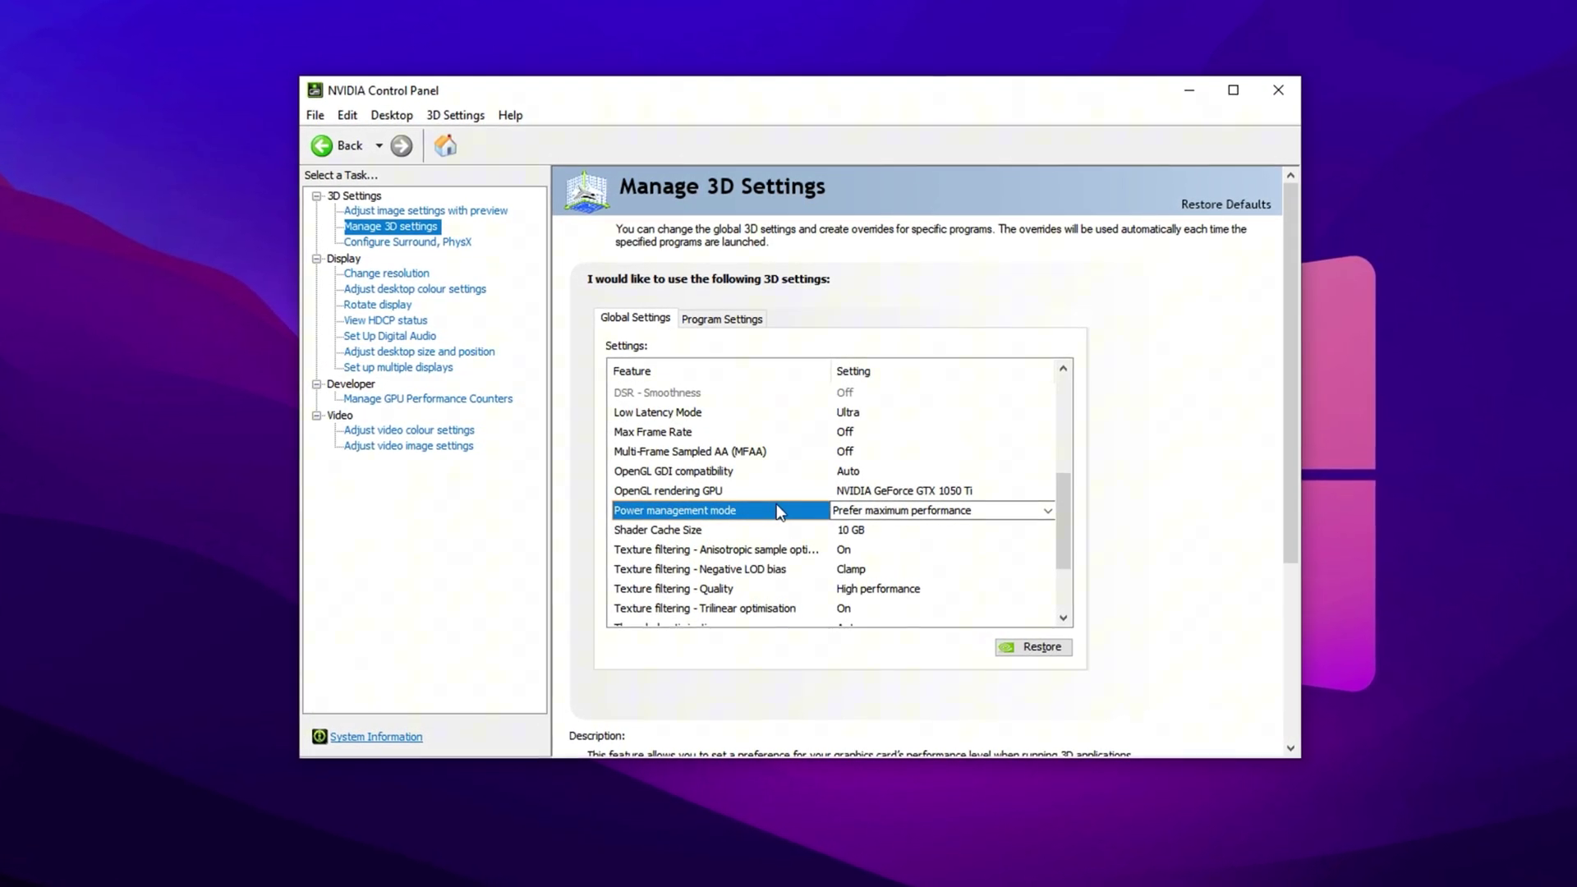
left_click(723, 591)
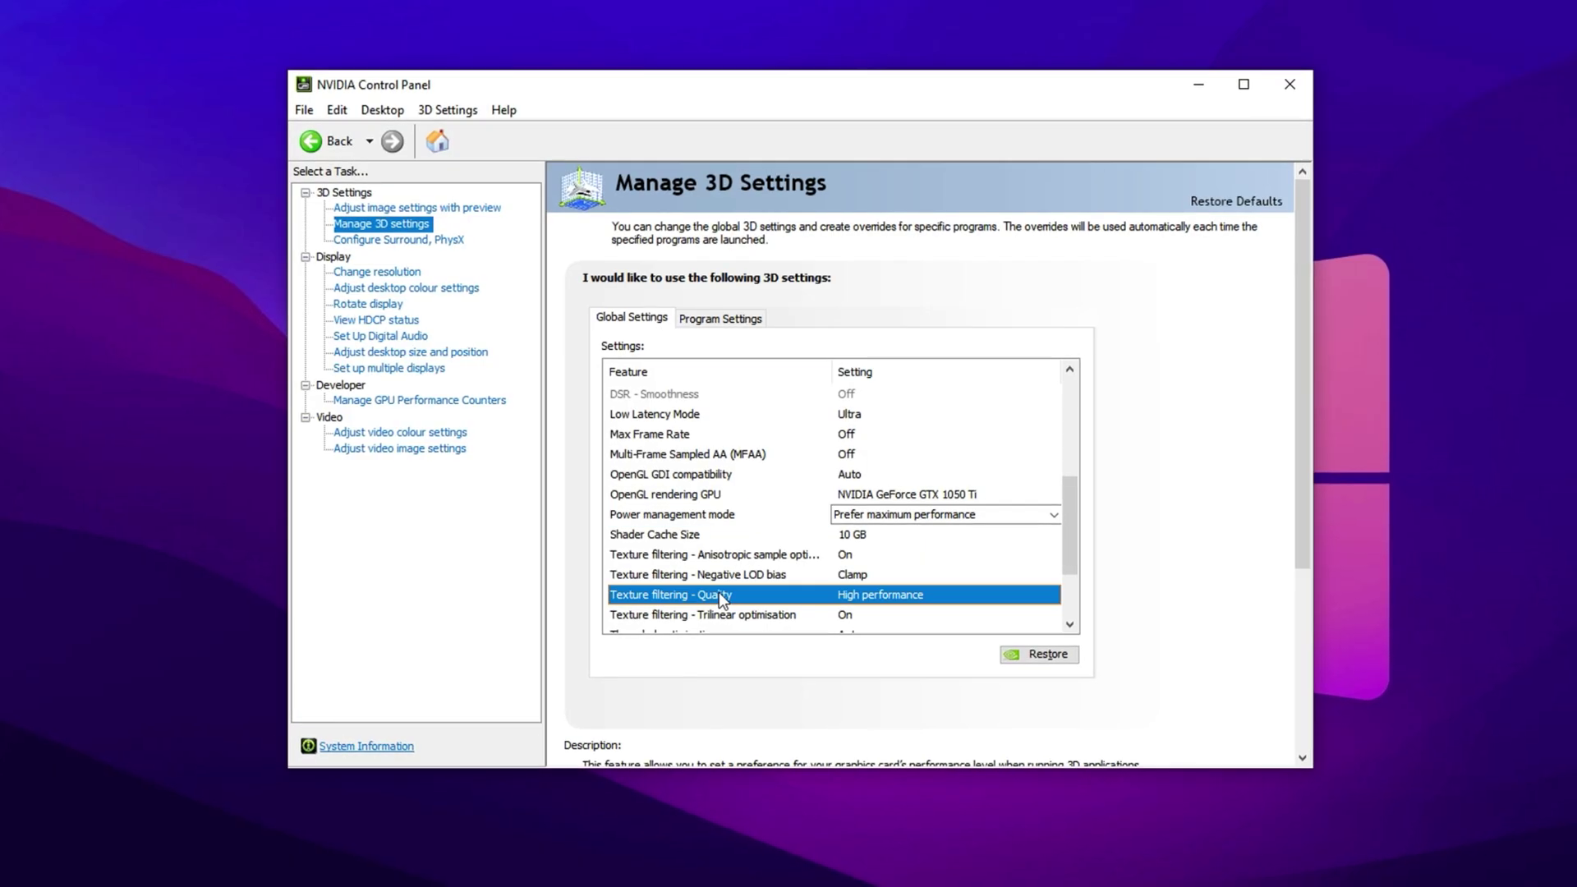
left_click(884, 598)
left_click(886, 601)
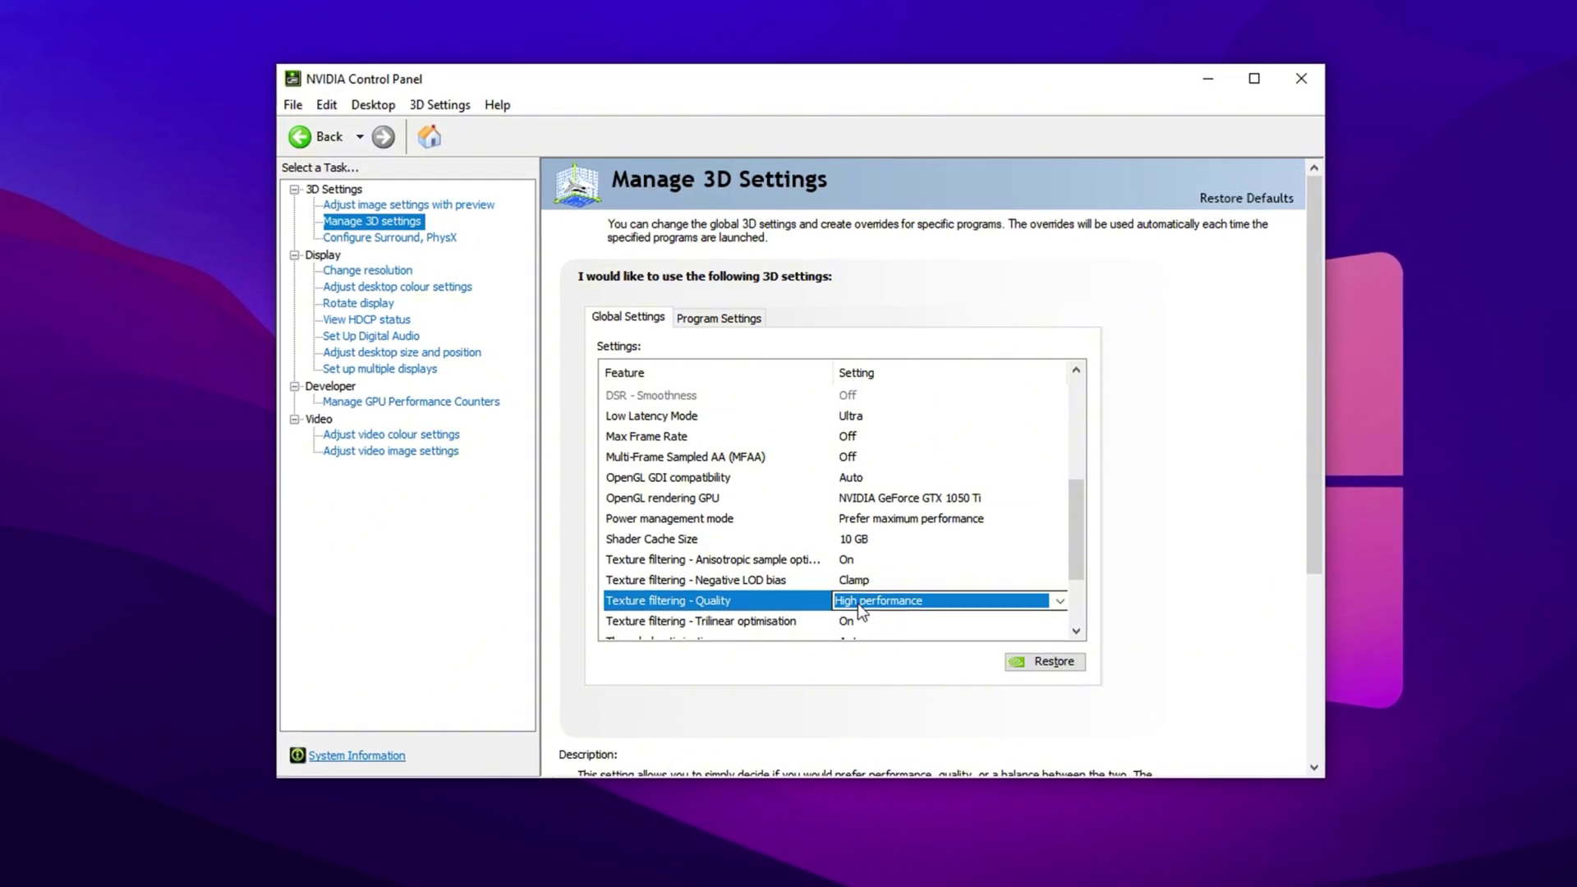
scroll(781, 602, "down", 1)
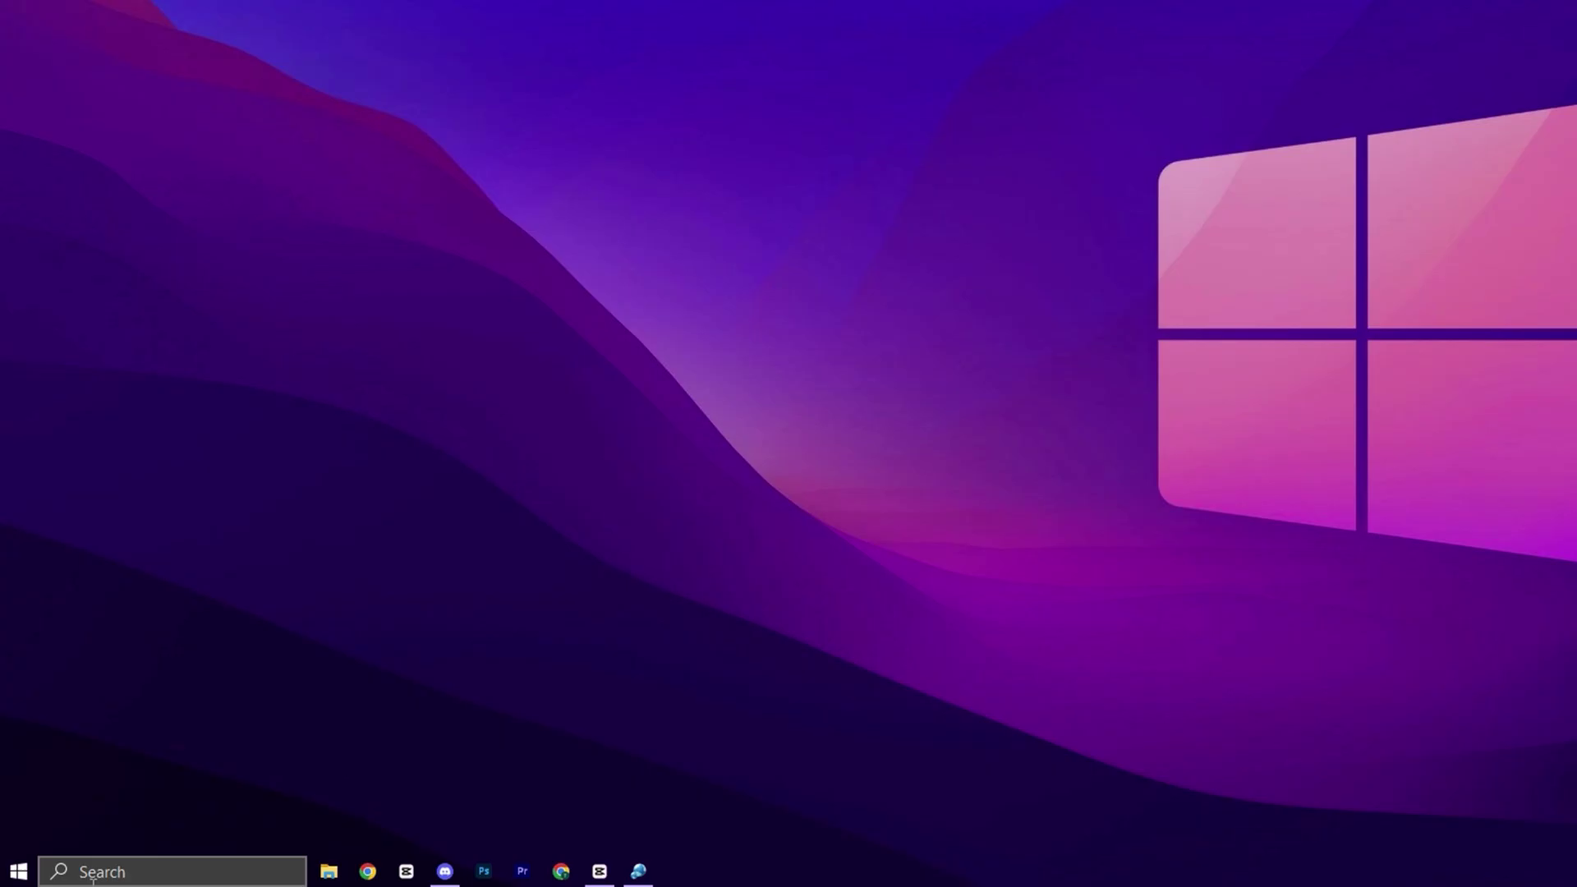
Step: Find 'power' in Start, open Choose a power plan and select High performance
key("super")
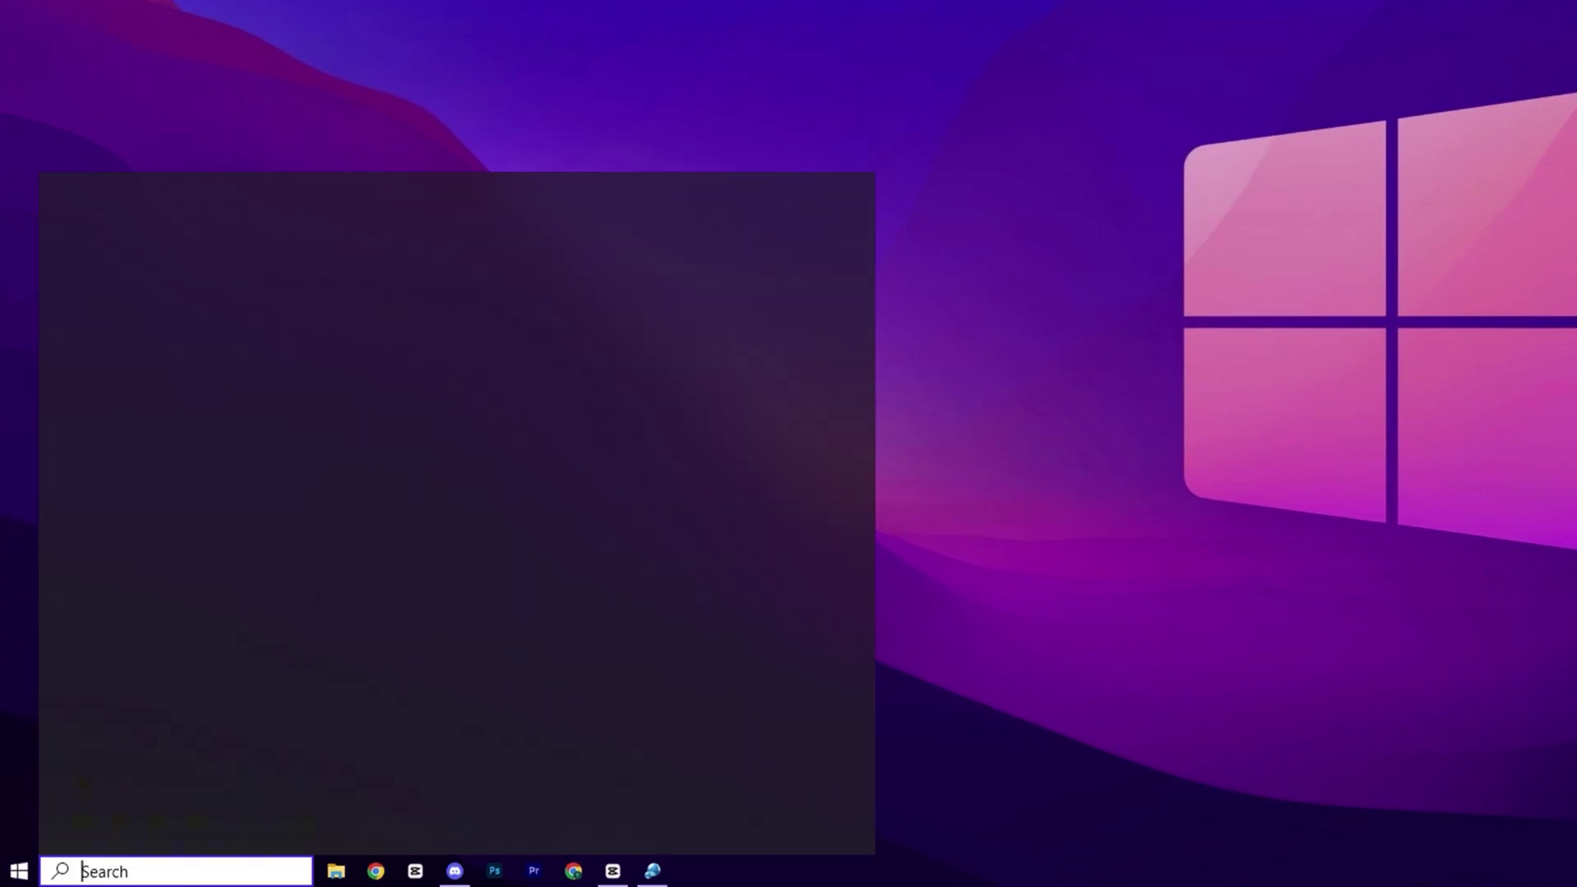
type("power")
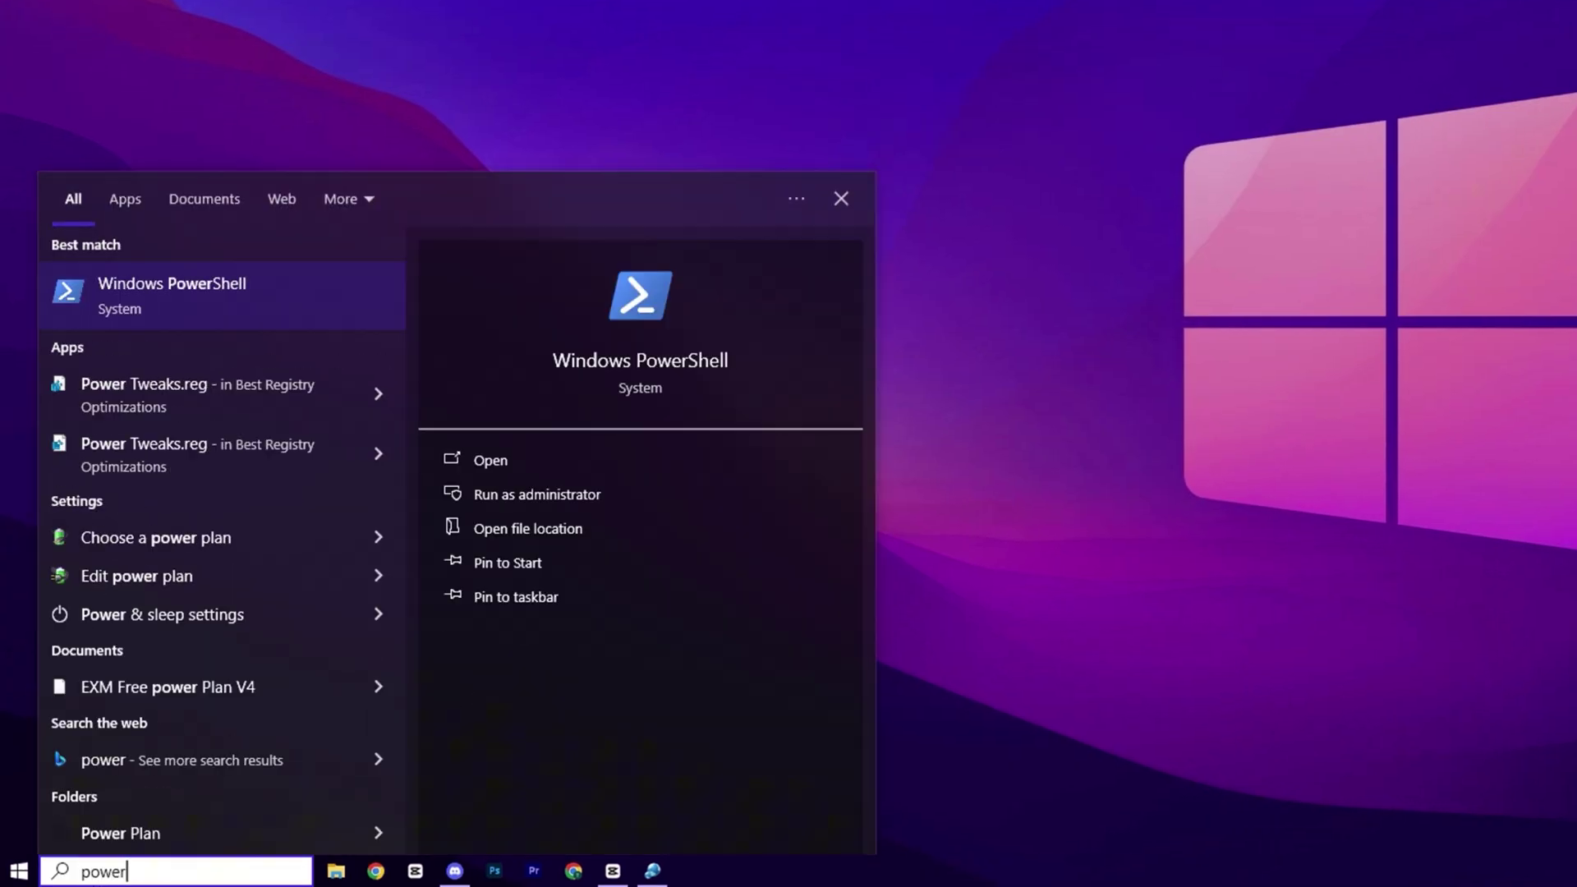
left_click(83, 540)
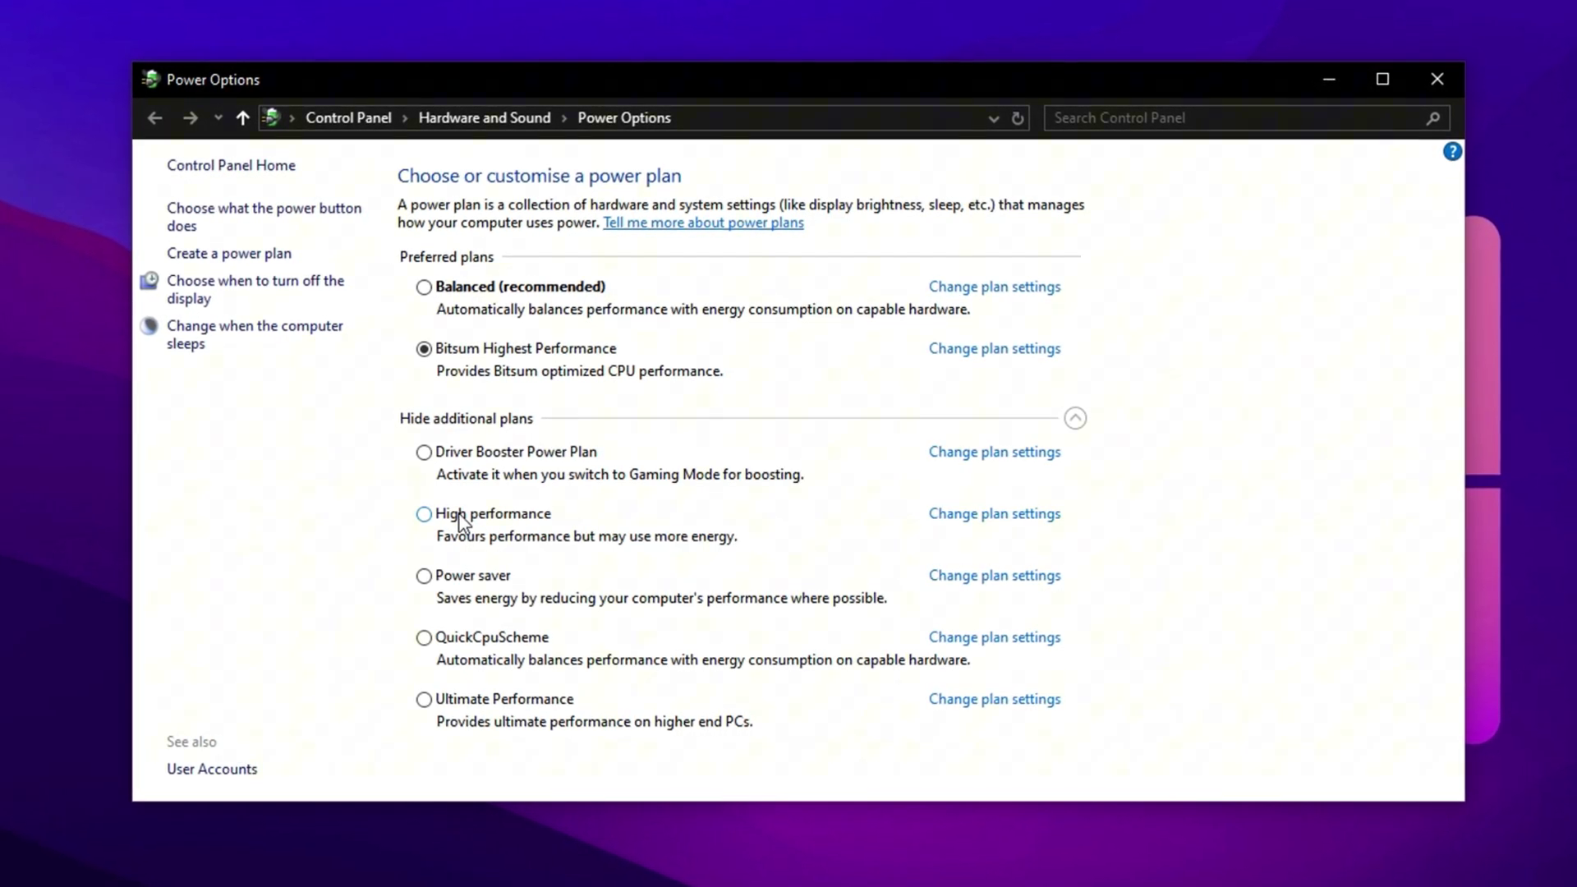
left_click(460, 515)
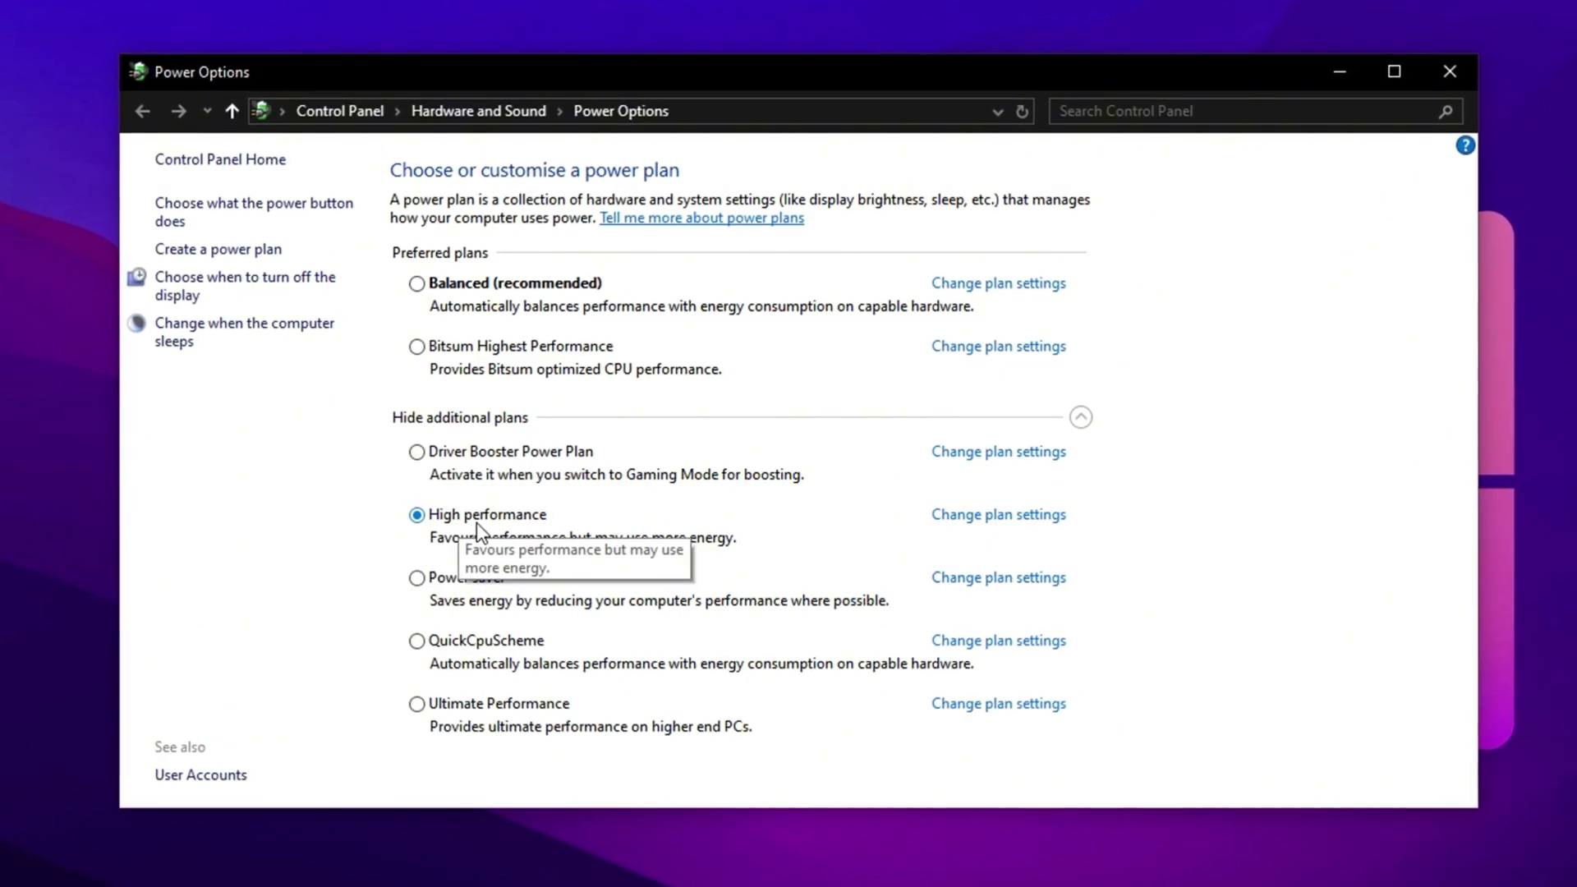
Step: Open High performance's advanced power settings and expand both processor core parking min cores entries, confirming 100%
left_click(979, 517)
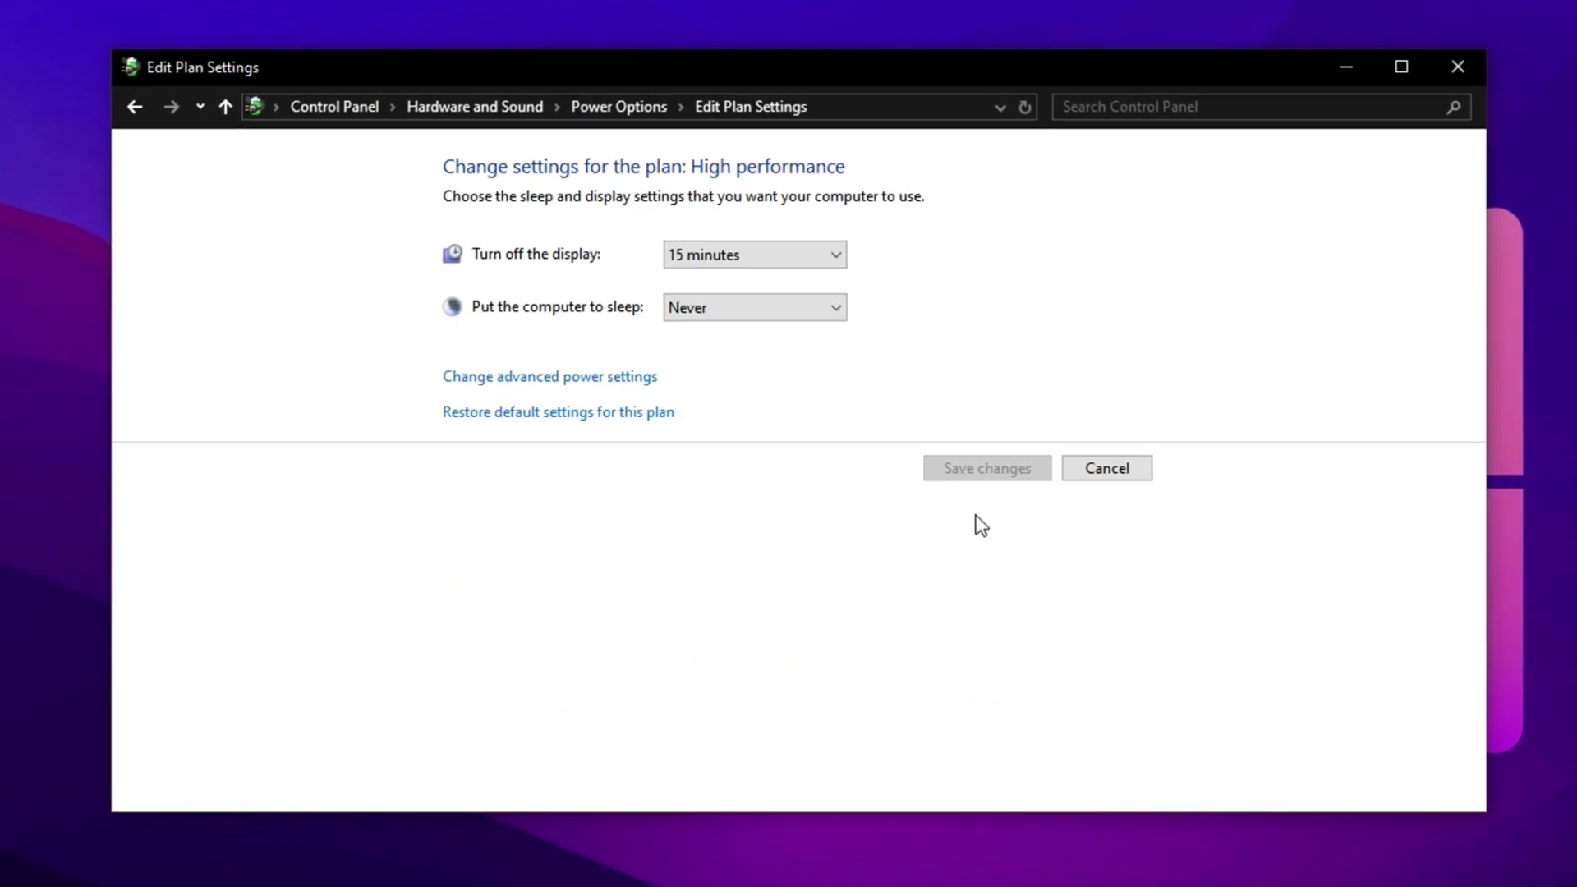
left_click(540, 378)
left_click_drag(31, 18, 729, 155)
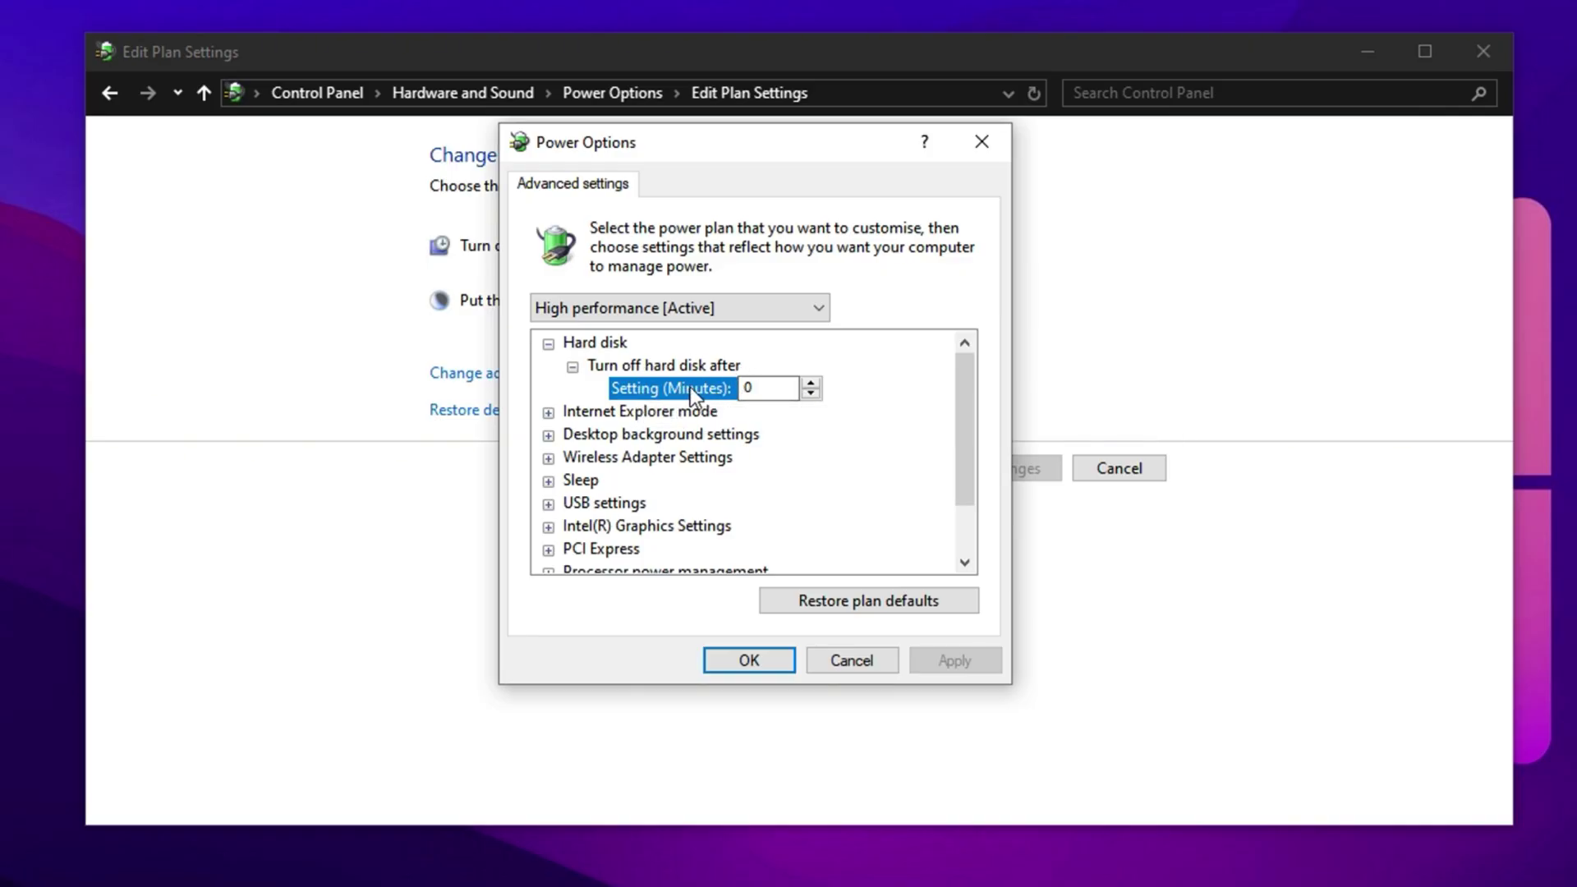
scroll(664, 494, "down", 1)
double_click(667, 505)
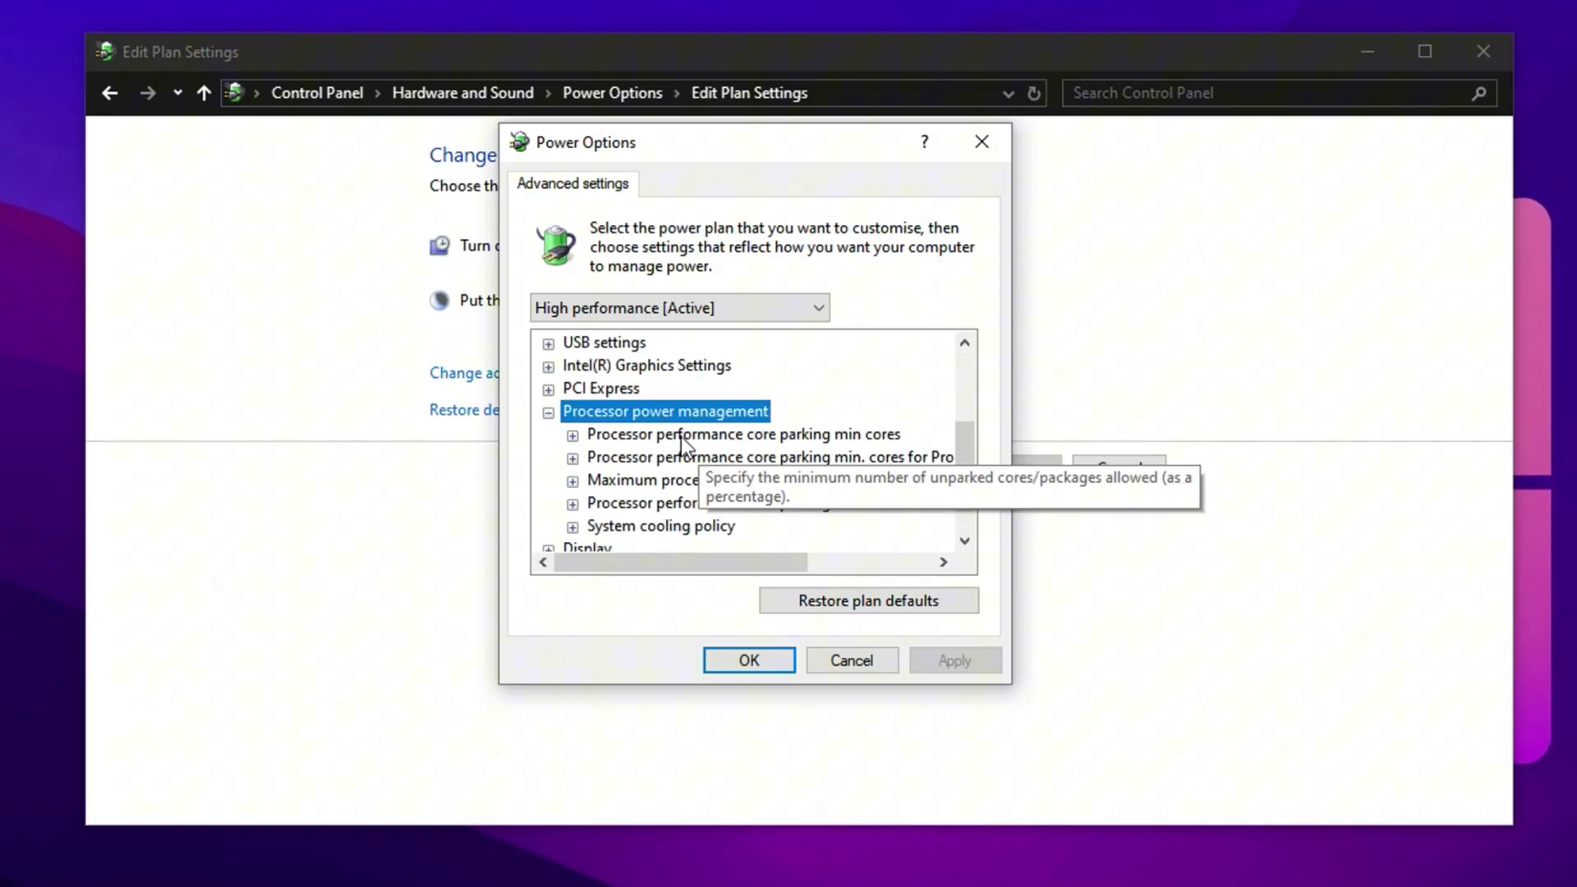
double_click(682, 437)
left_click(682, 481)
double_click(682, 481)
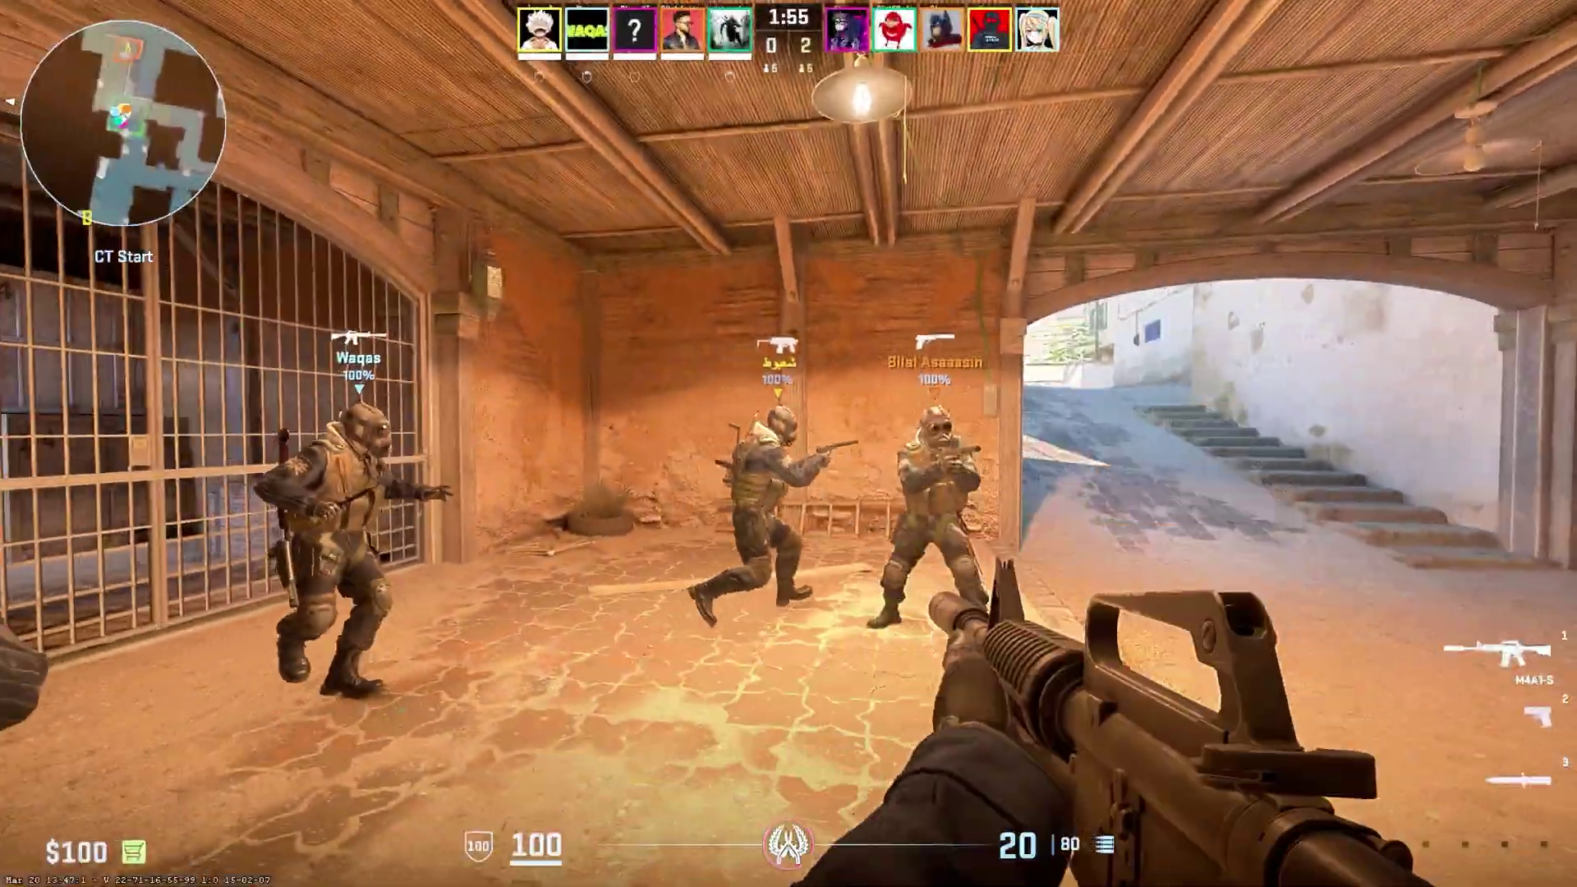
key("w")
key("f")
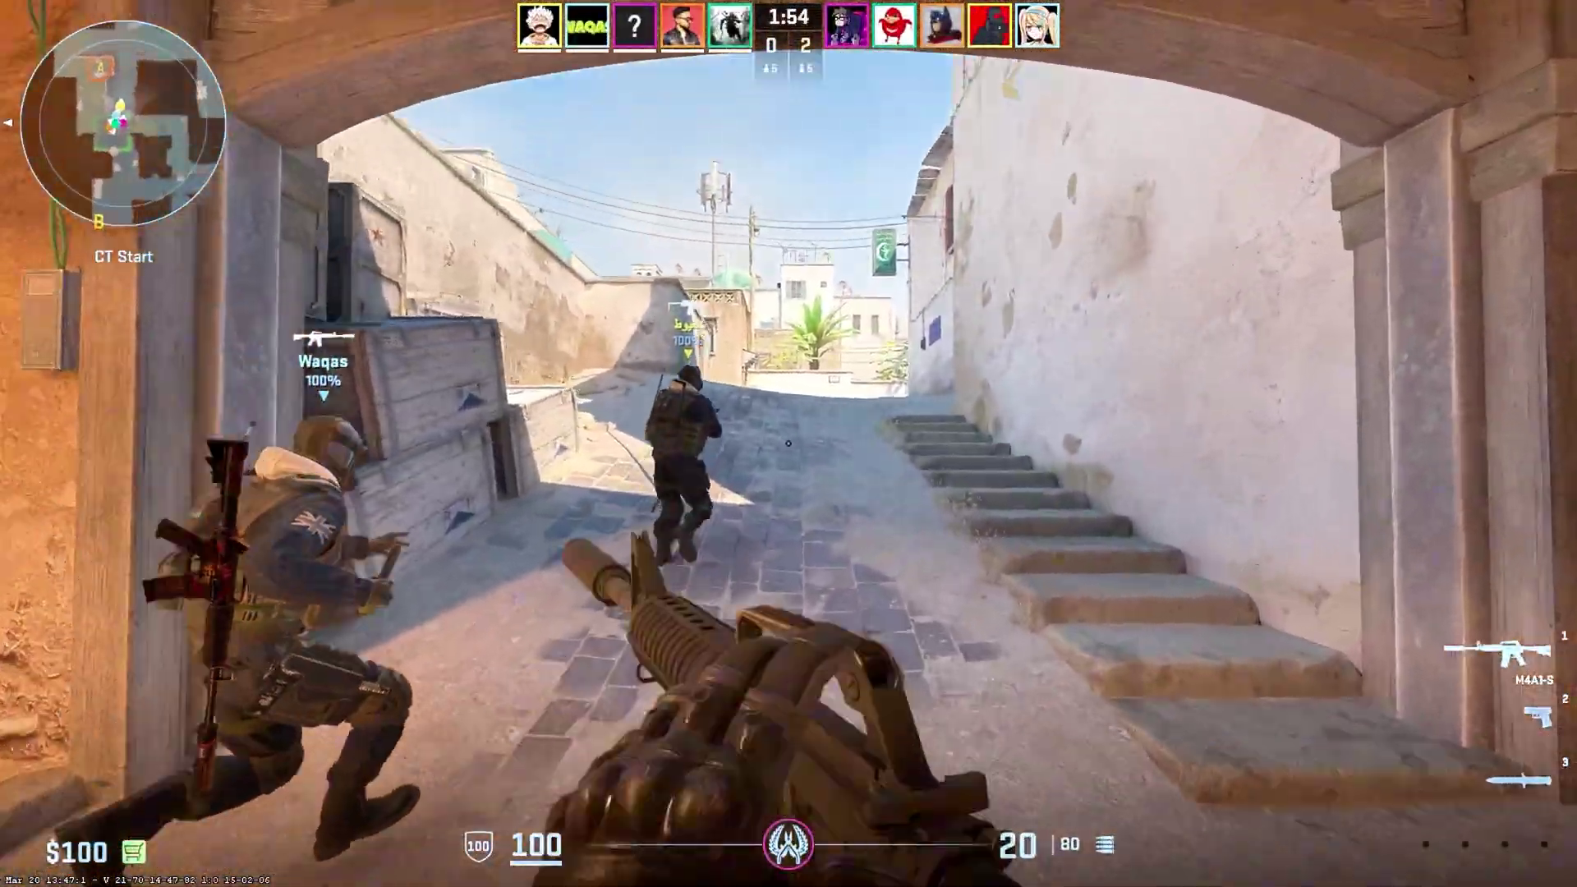
key("3")
key("1")
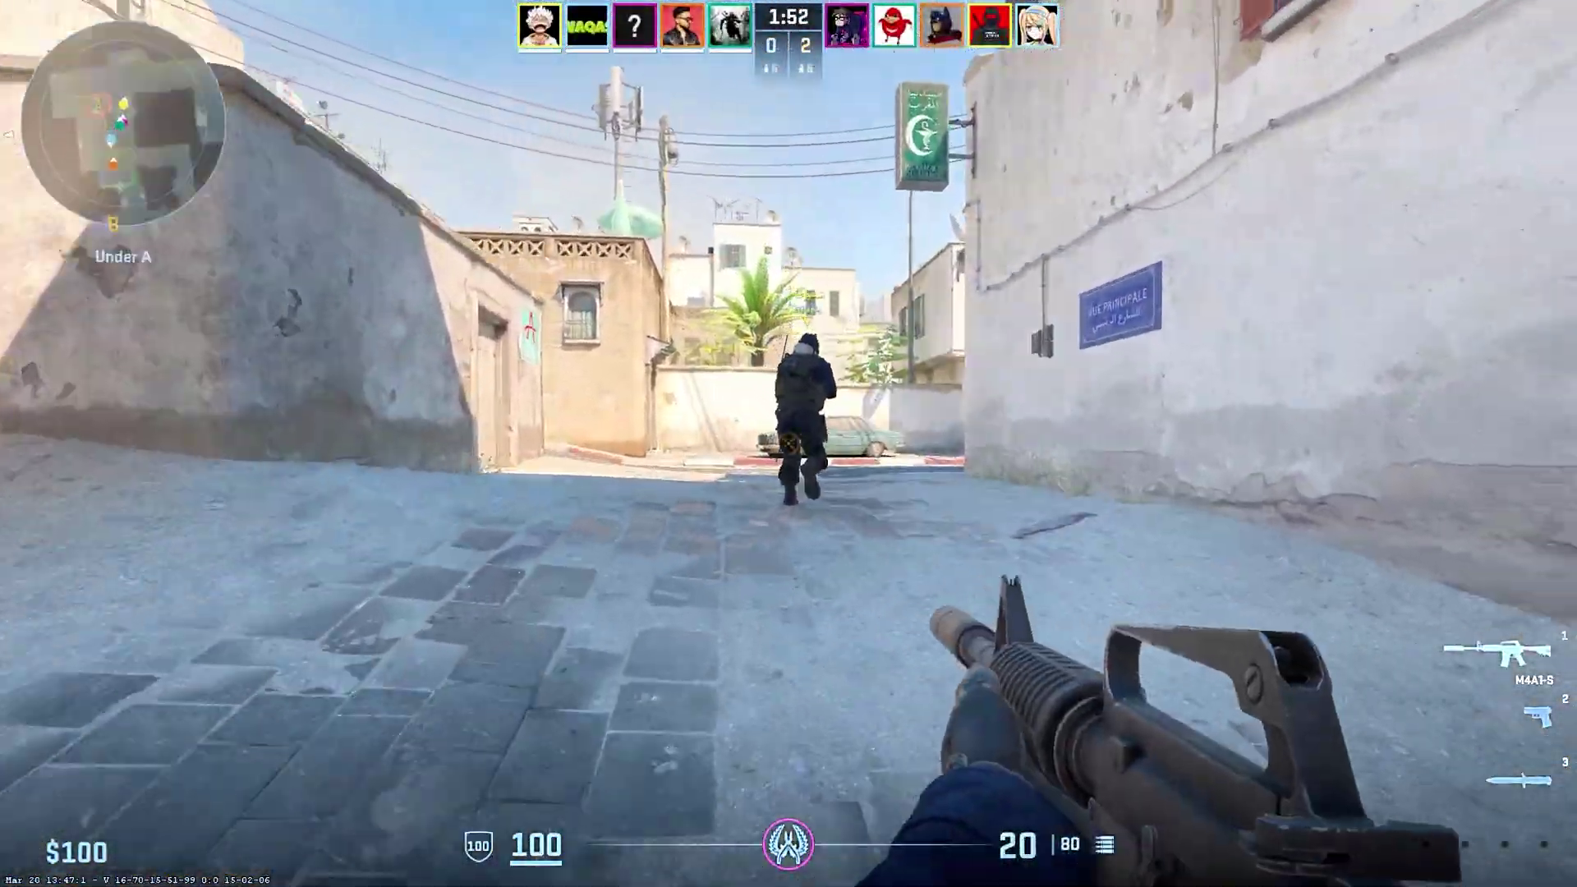
key("3")
key("1")
key("f")
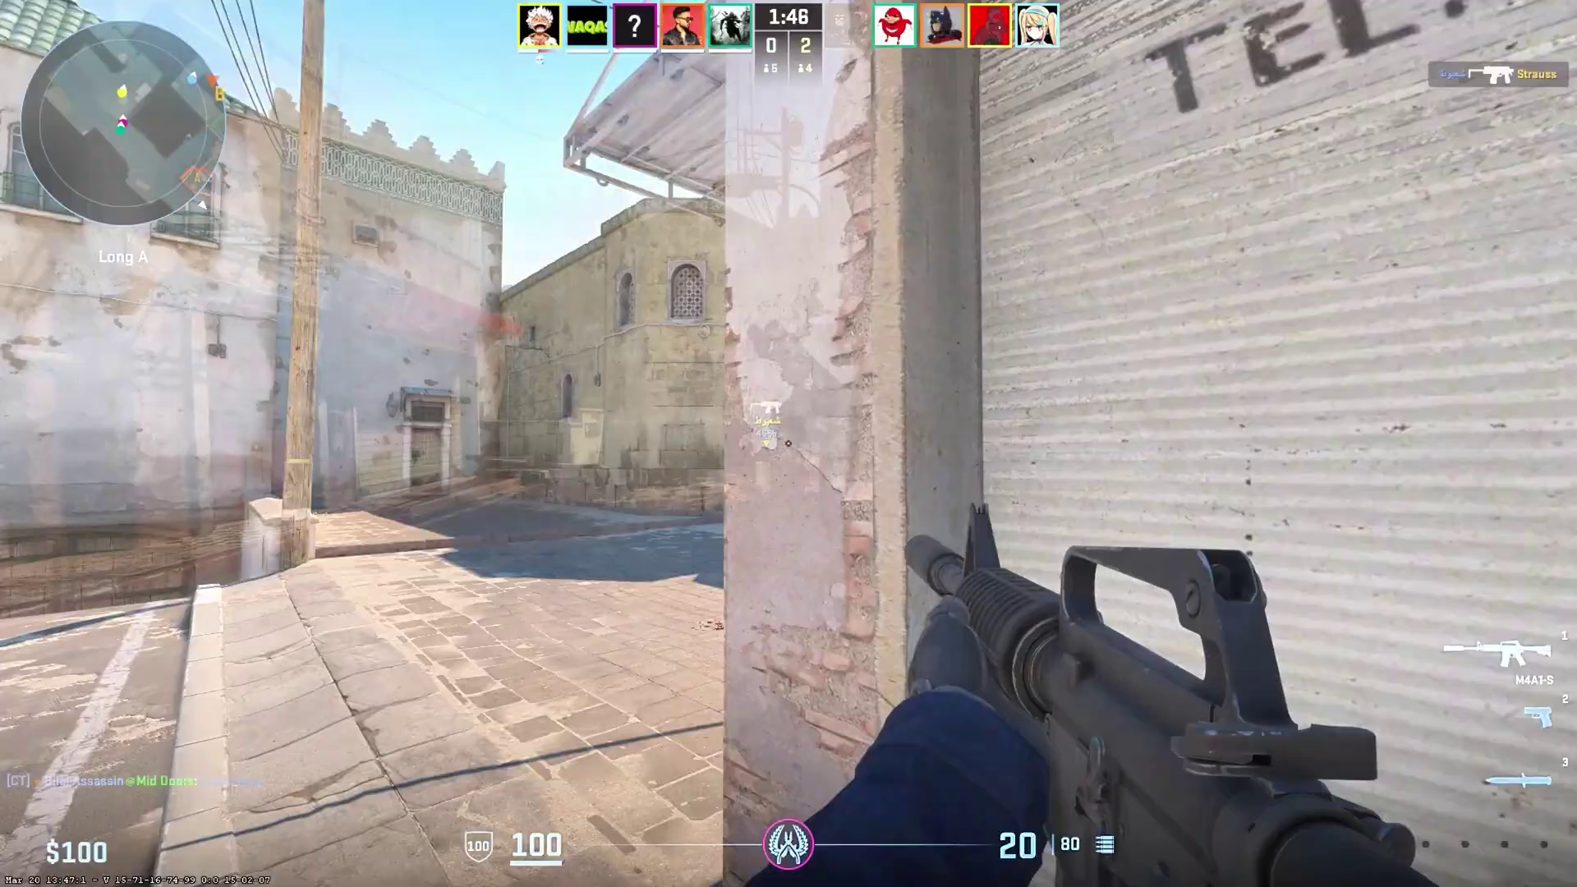
Step: Fire twice at an enemy in-game, then open Advanced System Settings via Start search
left_click(789, 444)
left_click(789, 444)
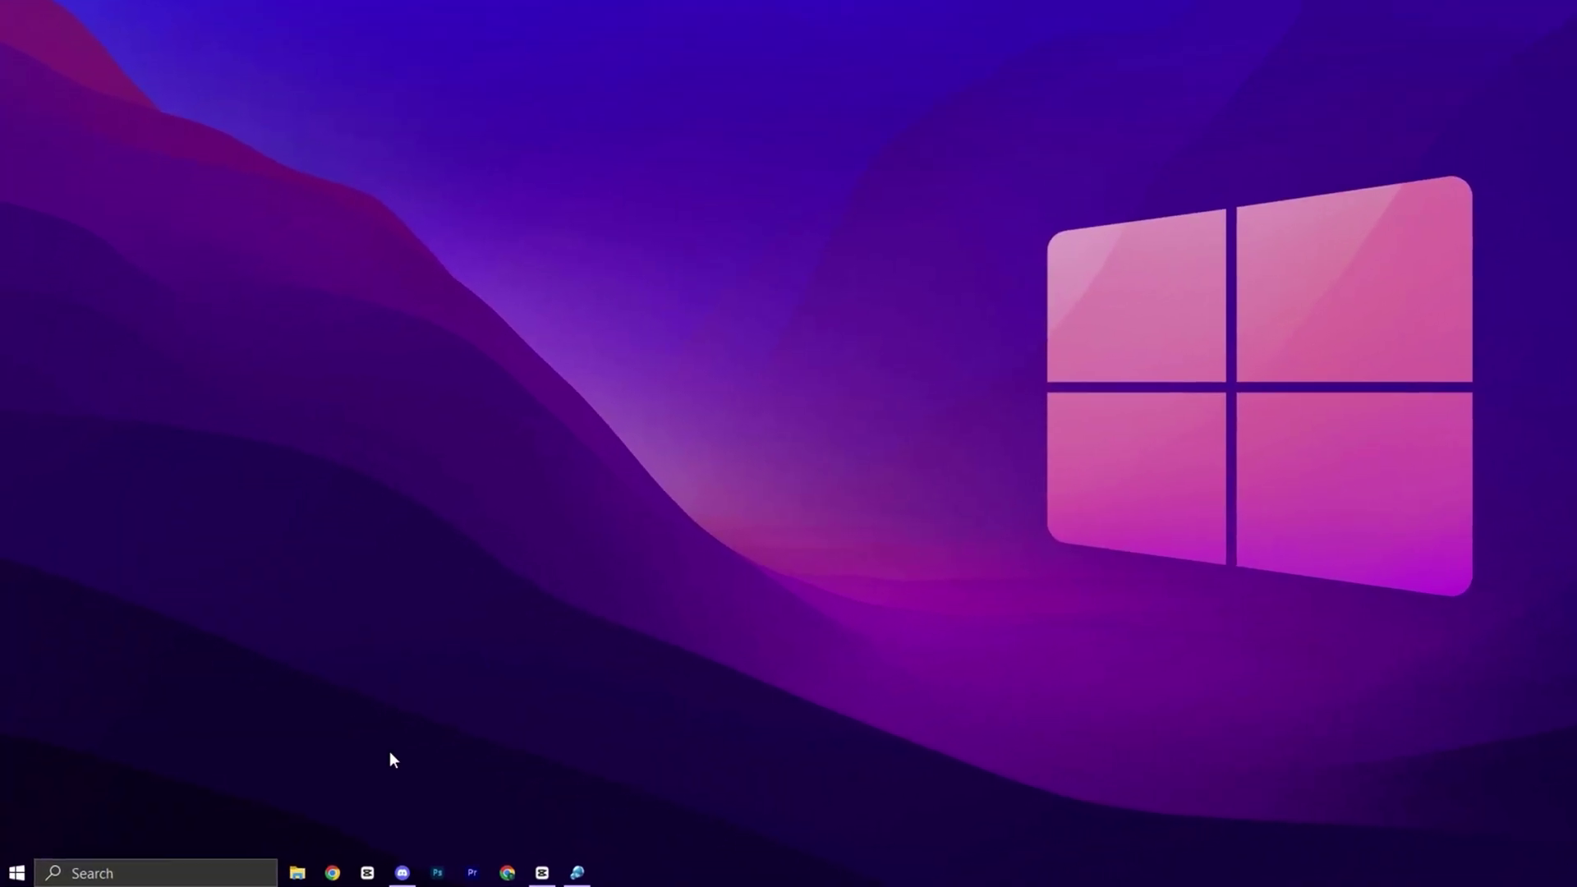
left_click(216, 872)
type("Advanced System Settings")
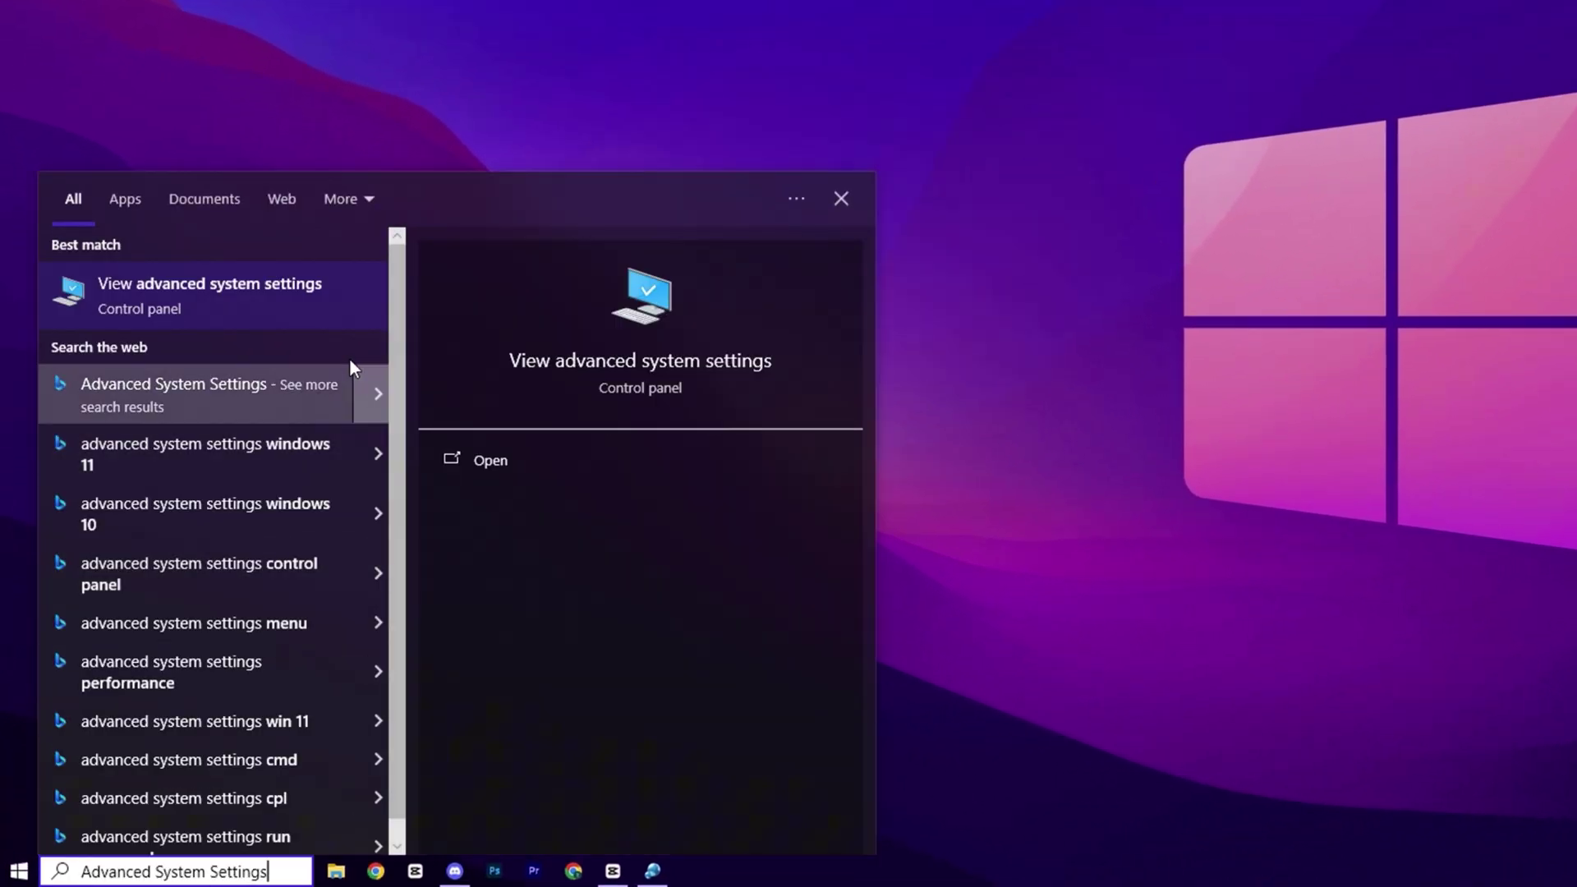
left_click(283, 302)
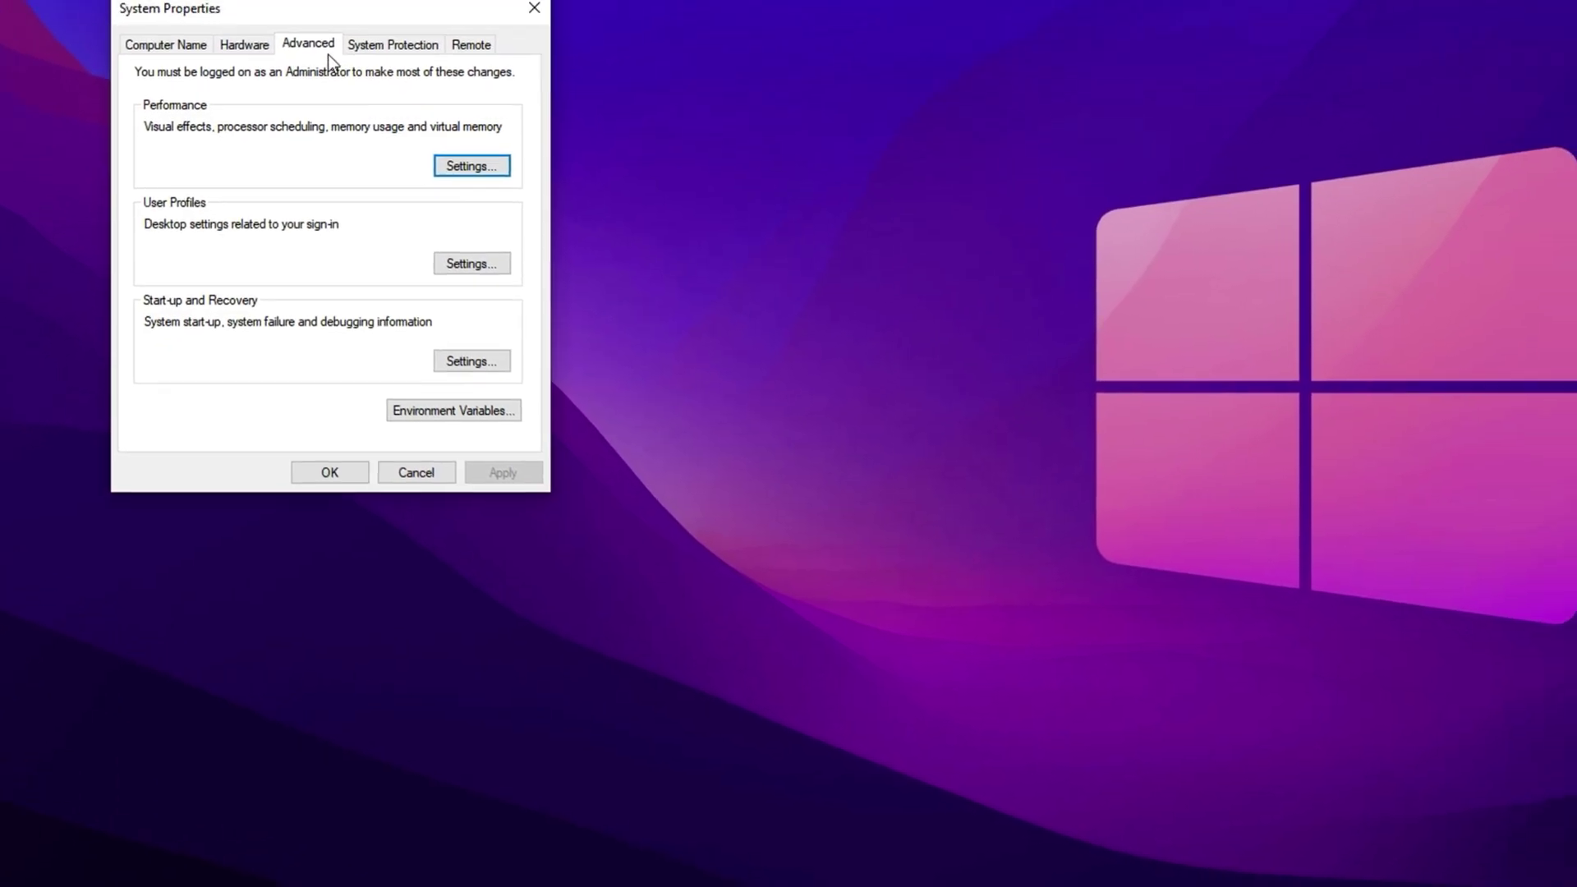
left_click_drag(325, 57, 777, 111)
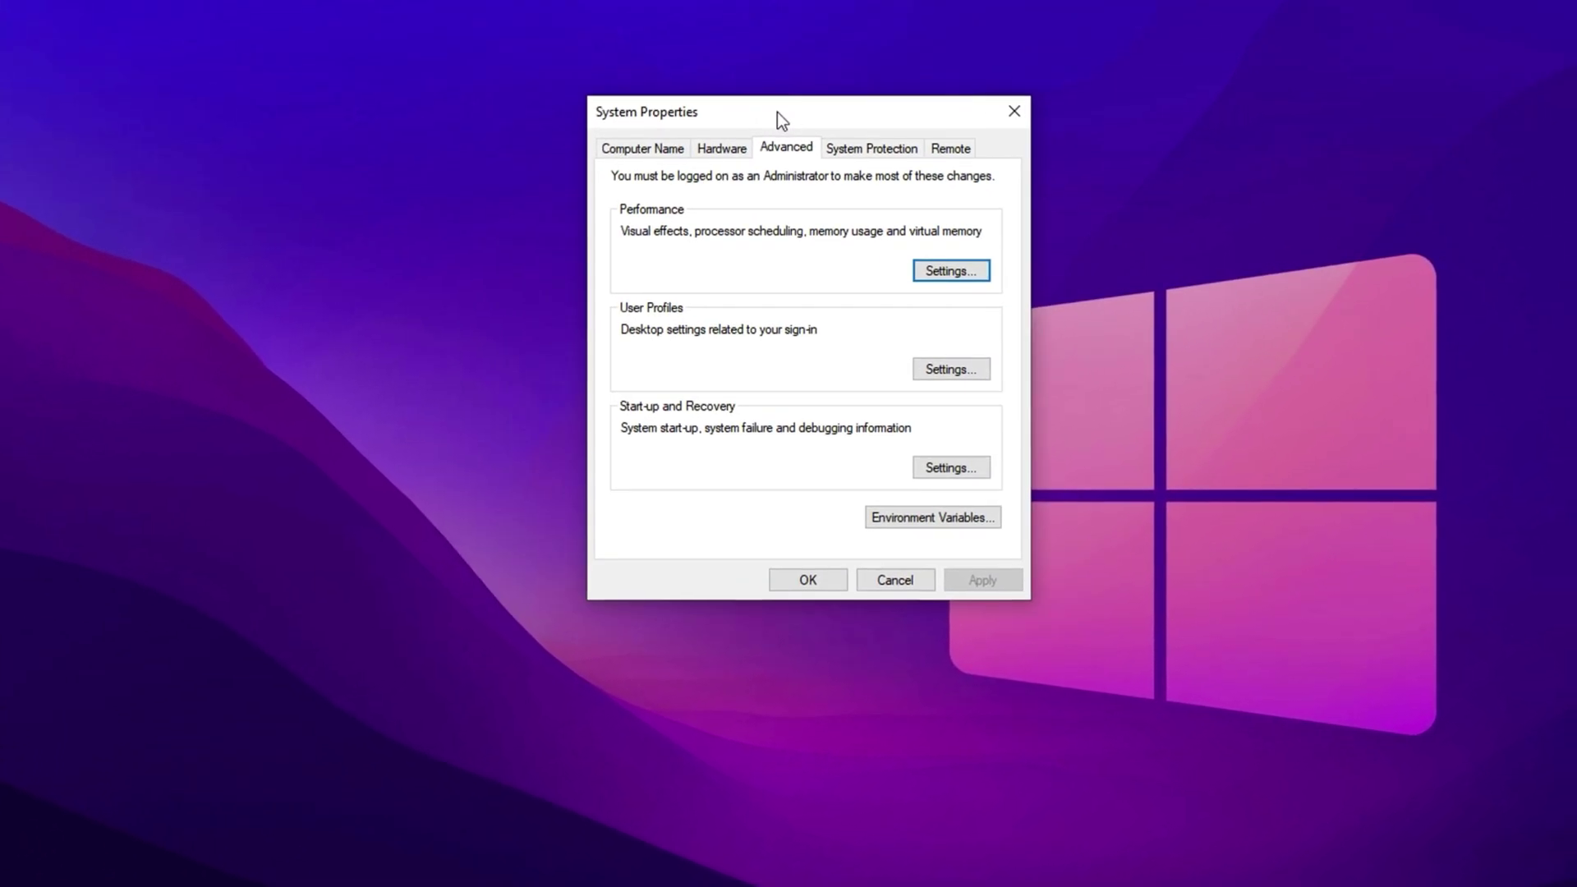
Step: In Performance Options' Advanced tab, set processor scheduling to Programs
left_click(963, 273)
left_click_drag(848, 197, 815, 110)
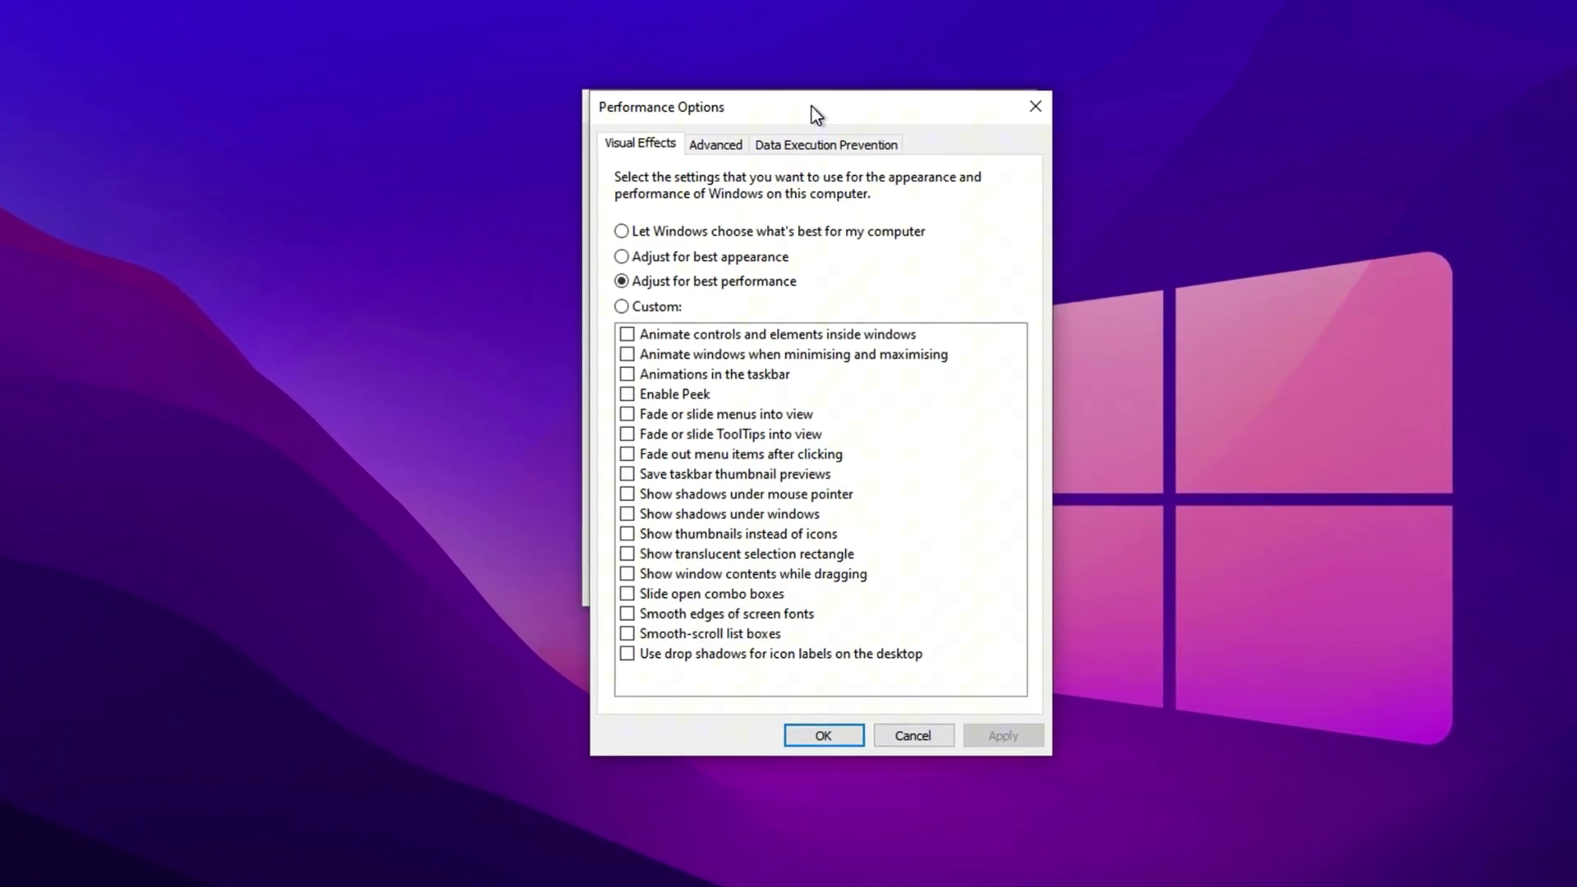
left_click(713, 148)
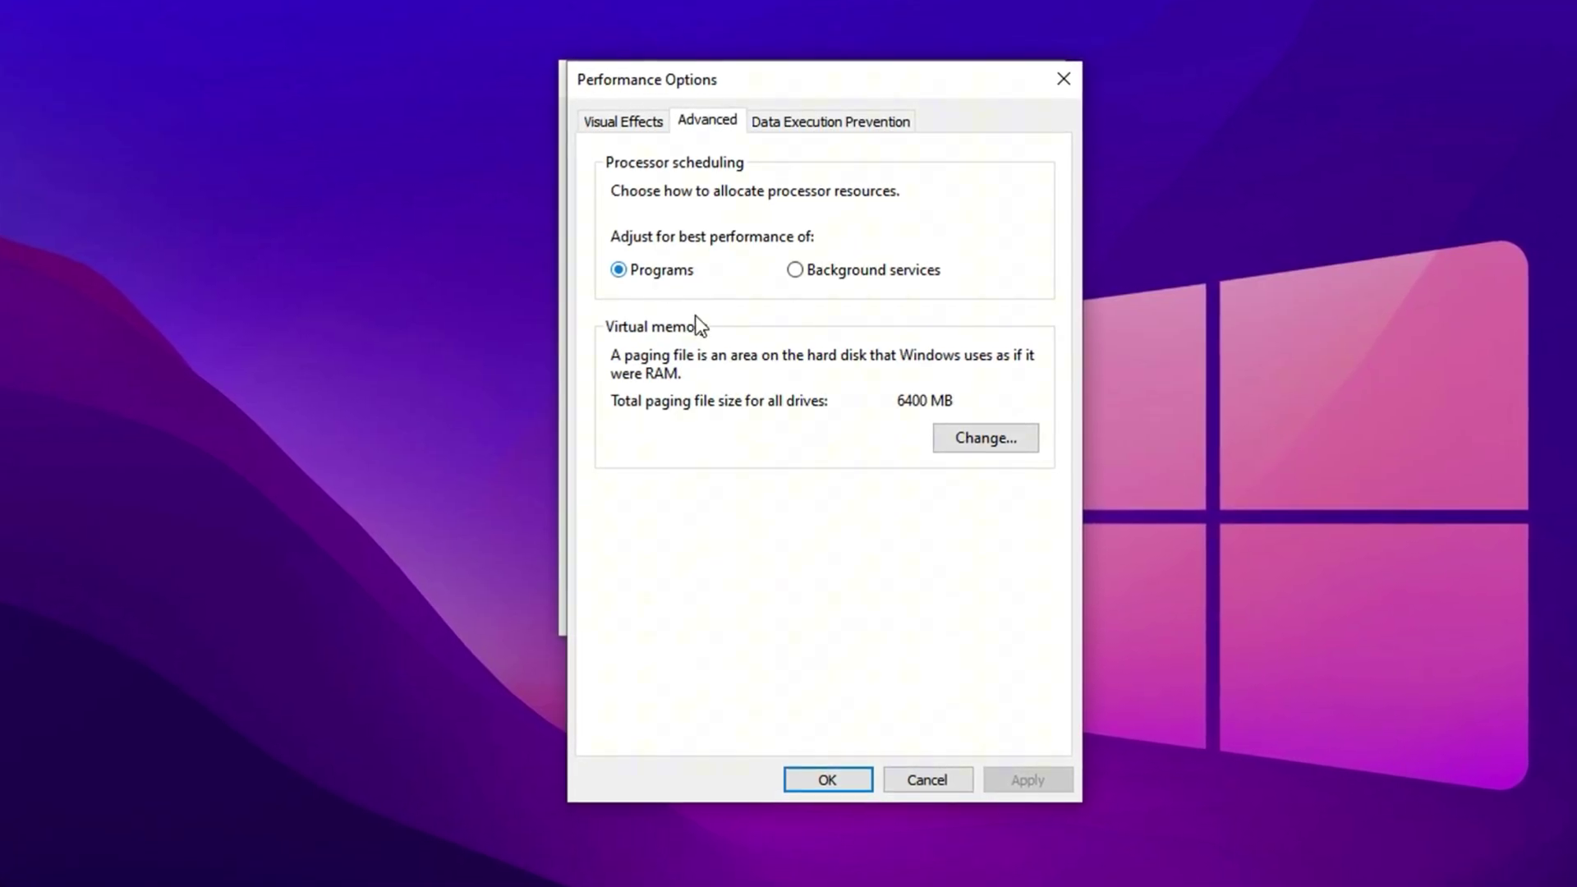
left_click(643, 280)
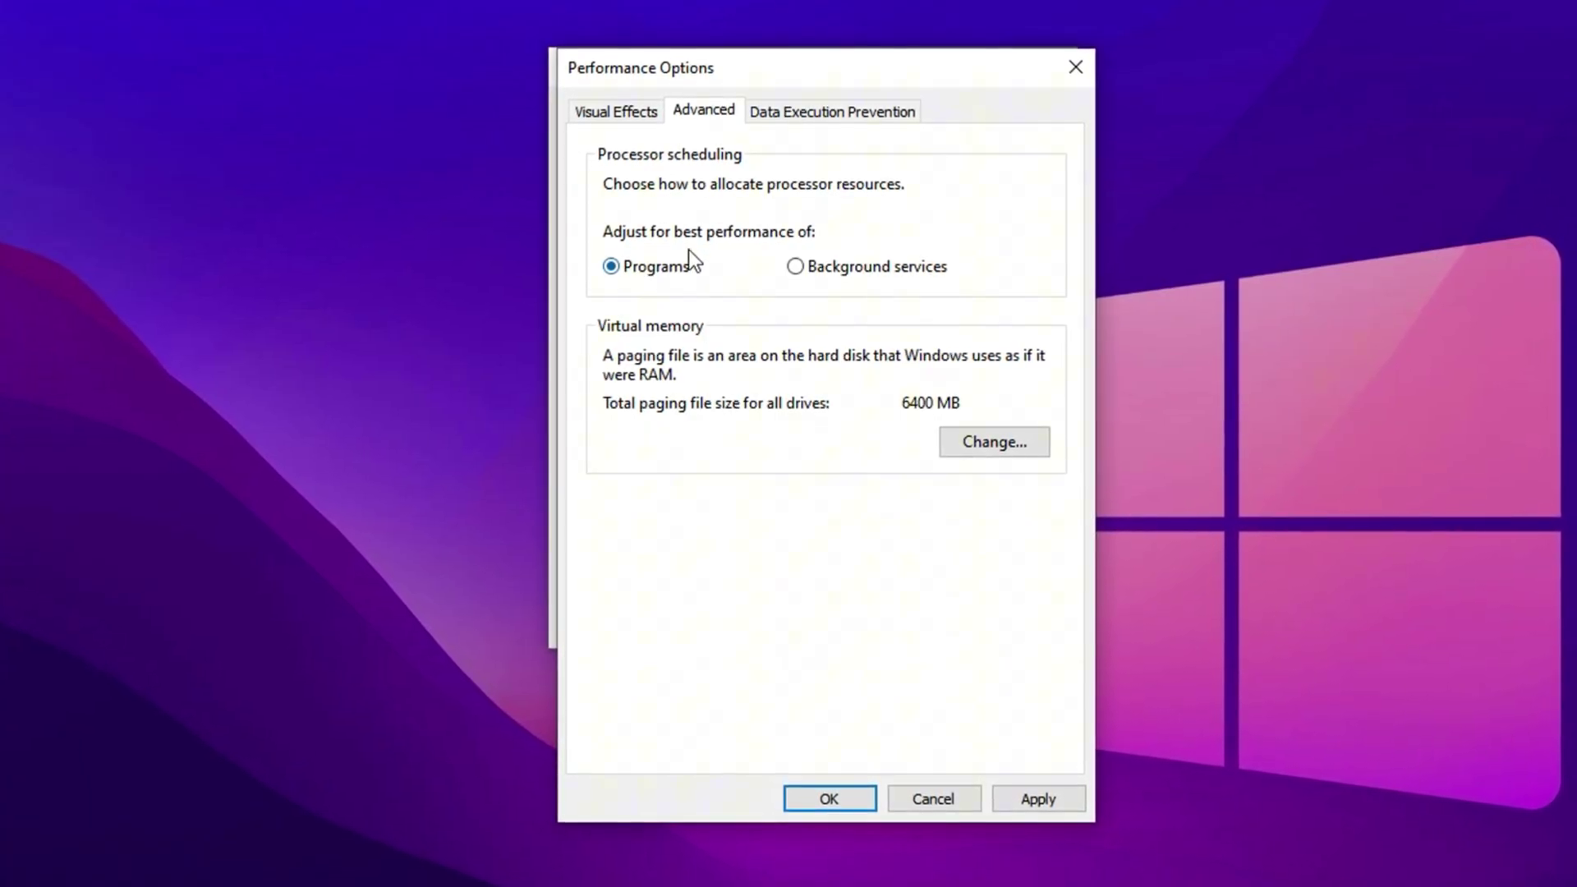
Step: Use Custom visual effects, enabling Show thumbnails instead of icons and Smooth edges of screen fonts
left_click(631, 107)
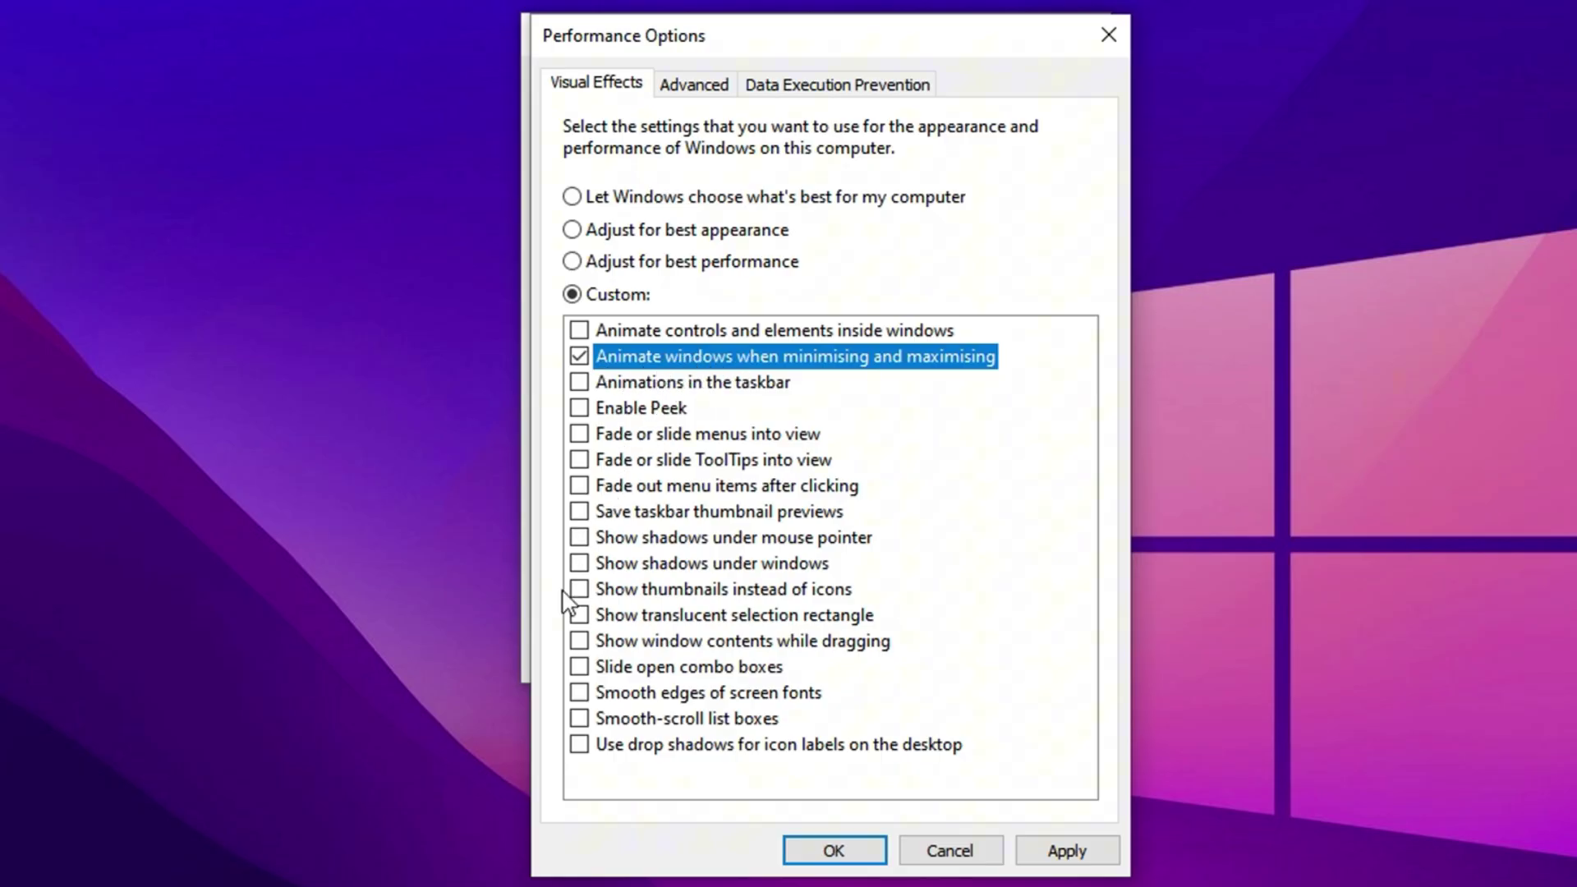
left_click(588, 590)
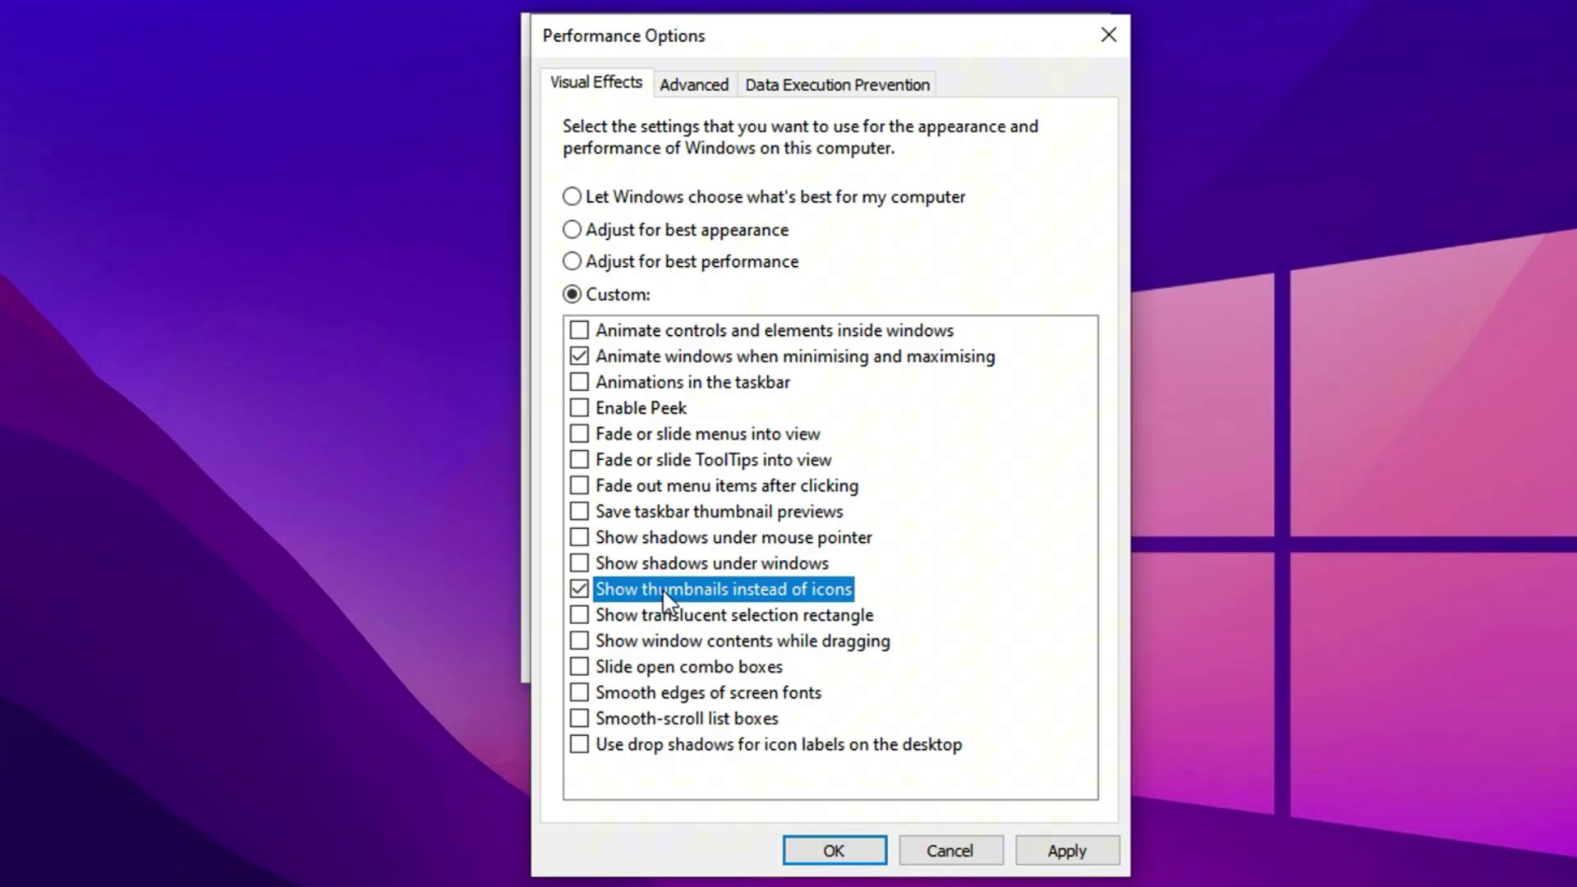
left_click(580, 694)
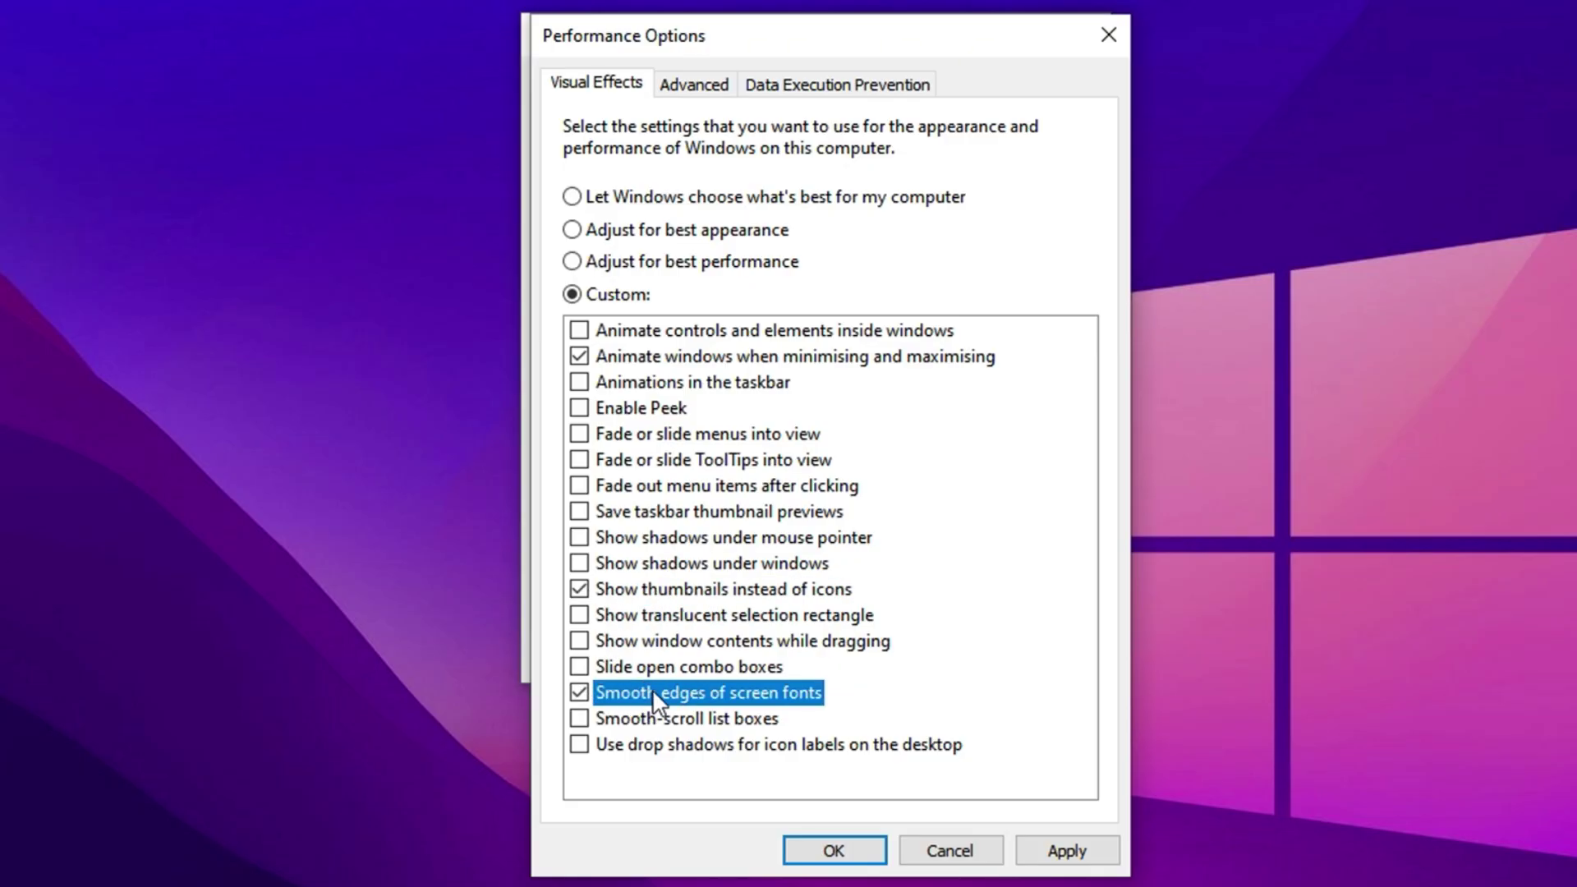